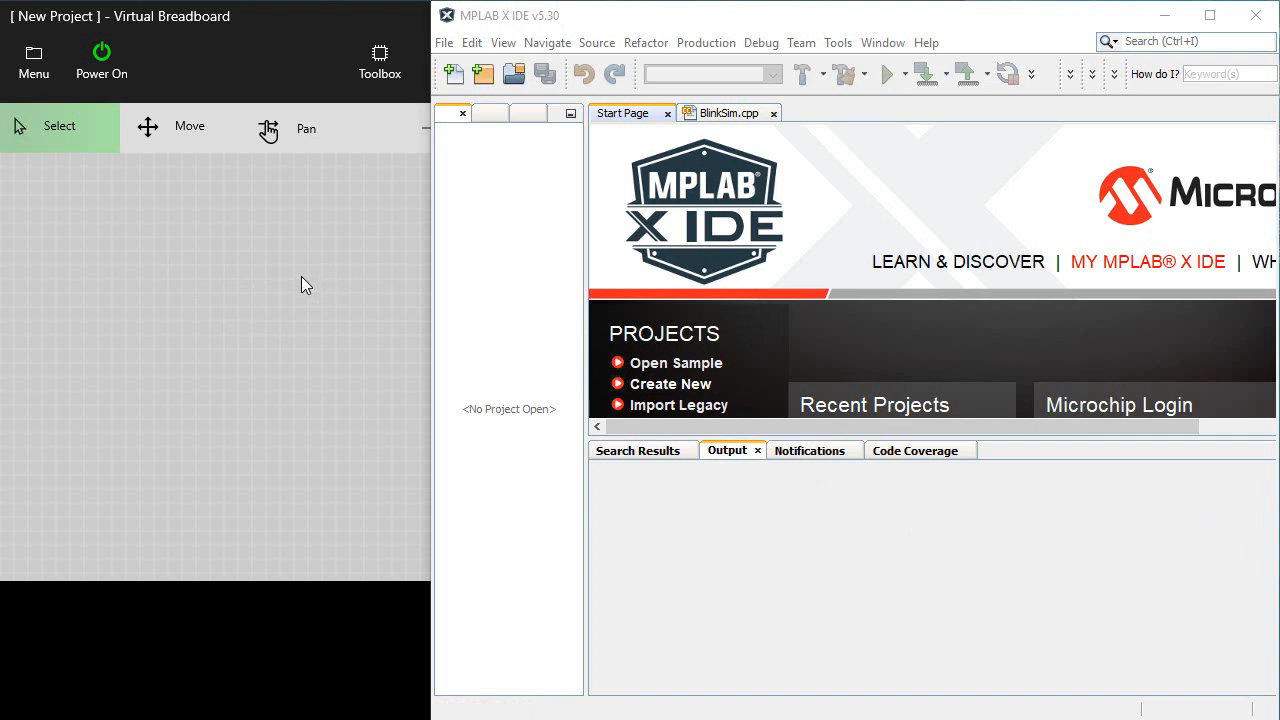
Switch to Virtual Breadboard, open the PIC16F84A ZigZag example without saving the current work, and show only the breadboard in a single-pane view
left_click(228, 268)
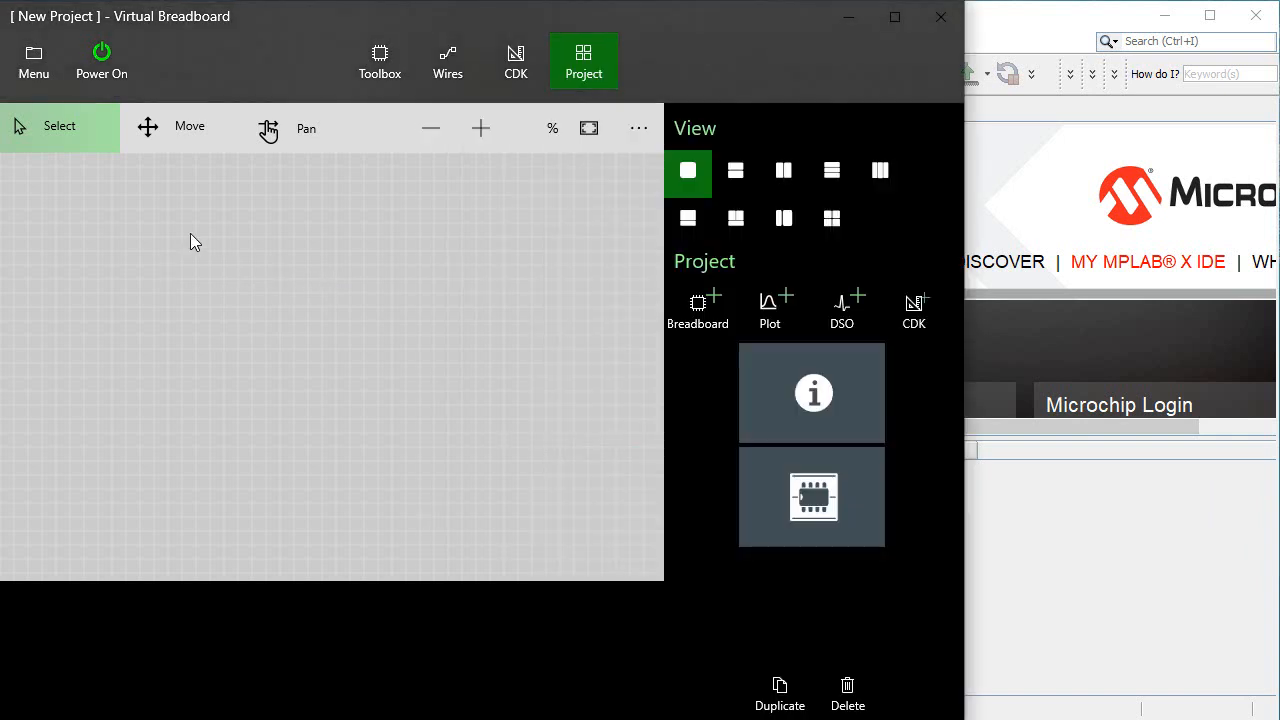
left_click(33, 70)
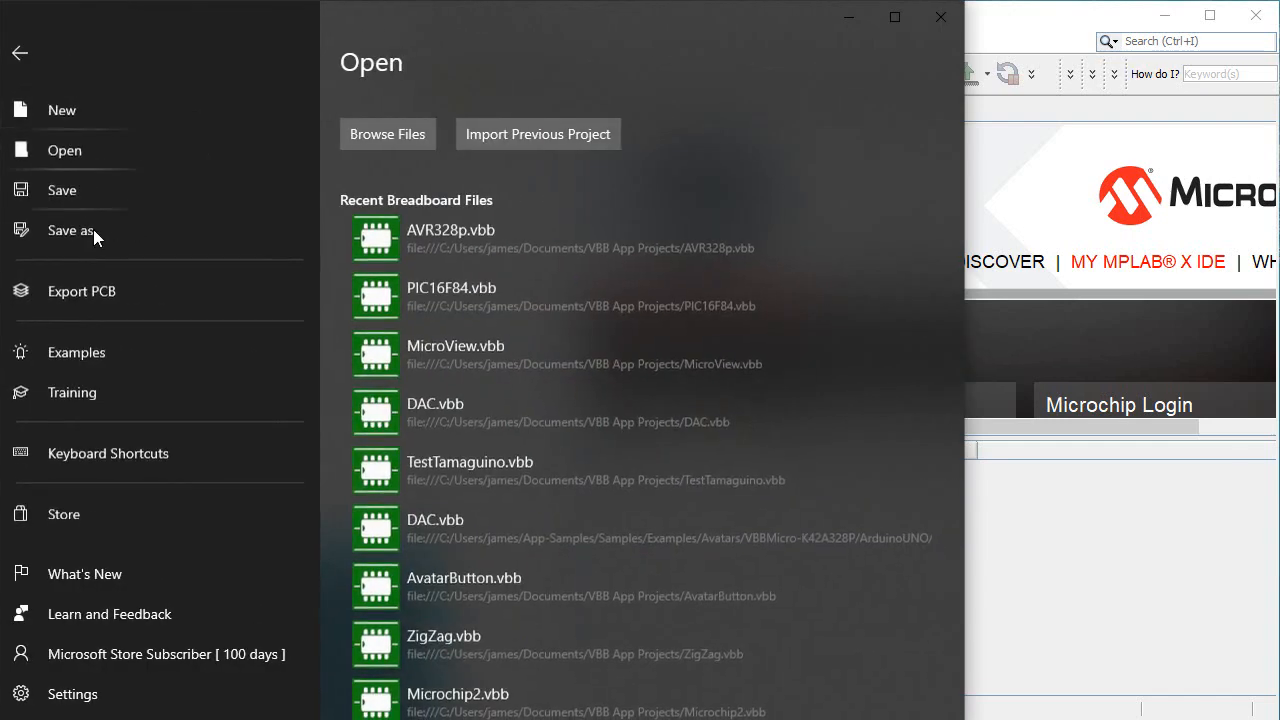
left_click(108, 351)
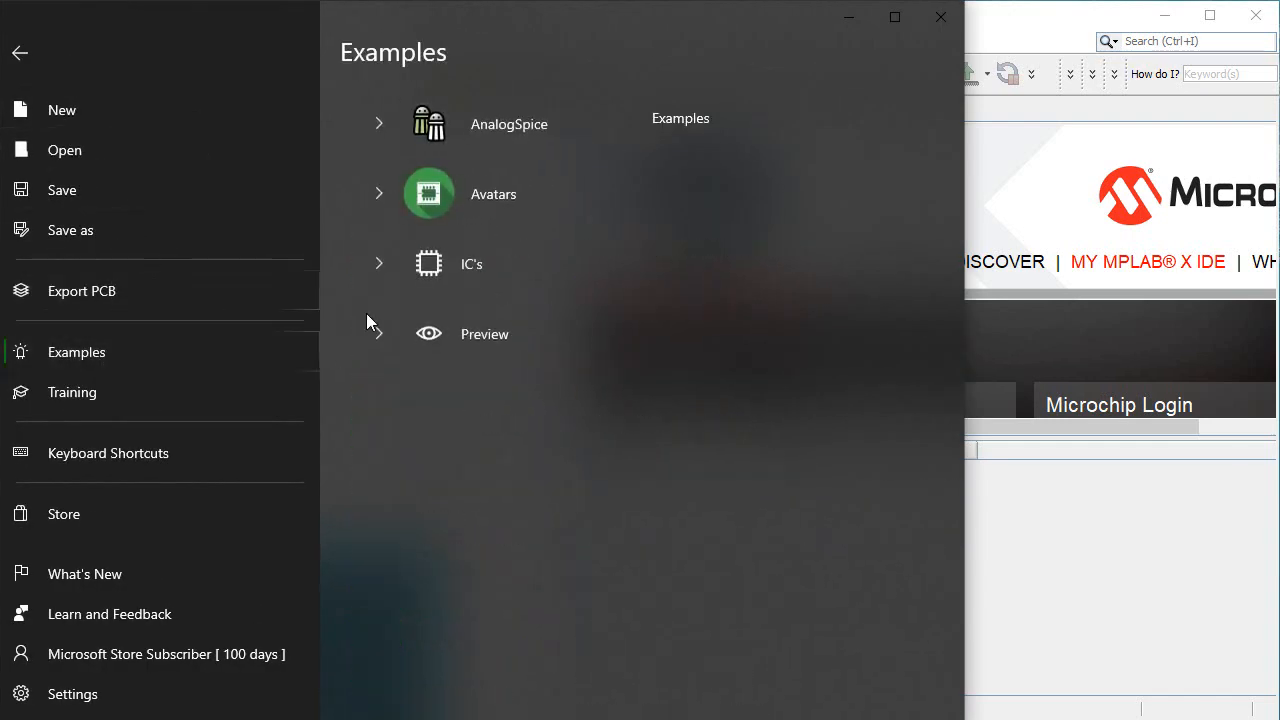
left_click(379, 265)
left_click(389, 471)
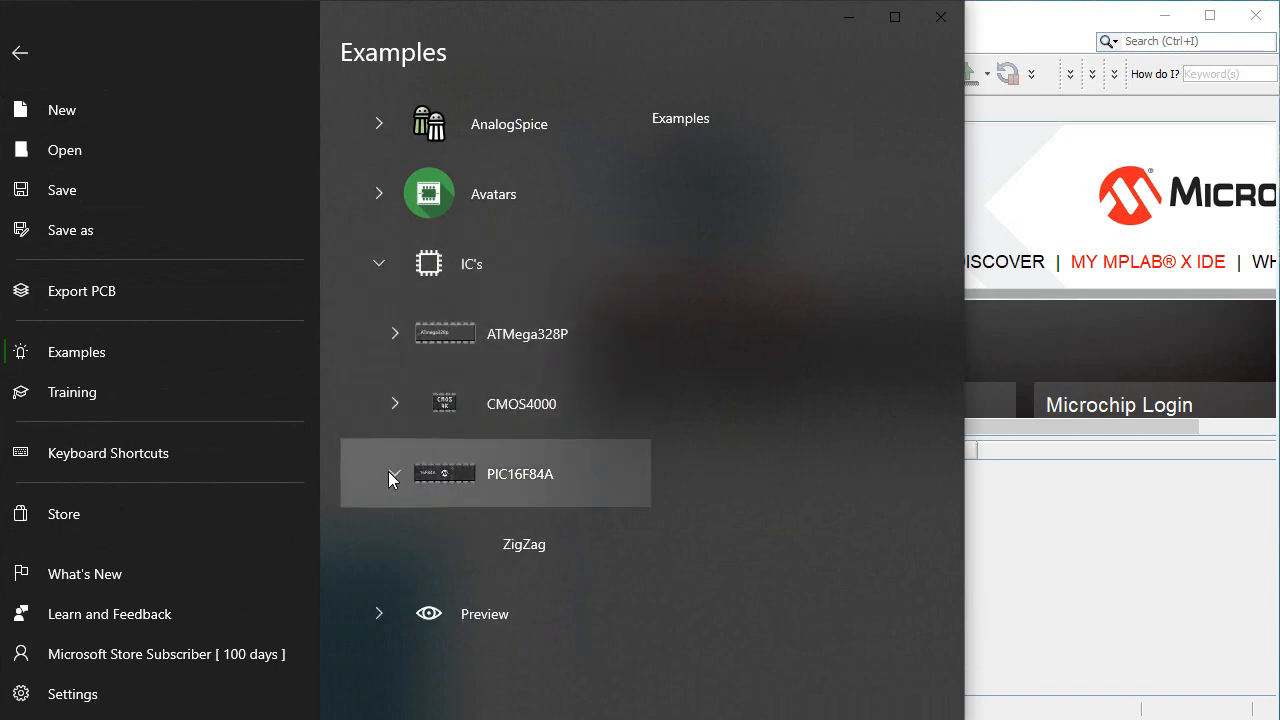
left_click(497, 536)
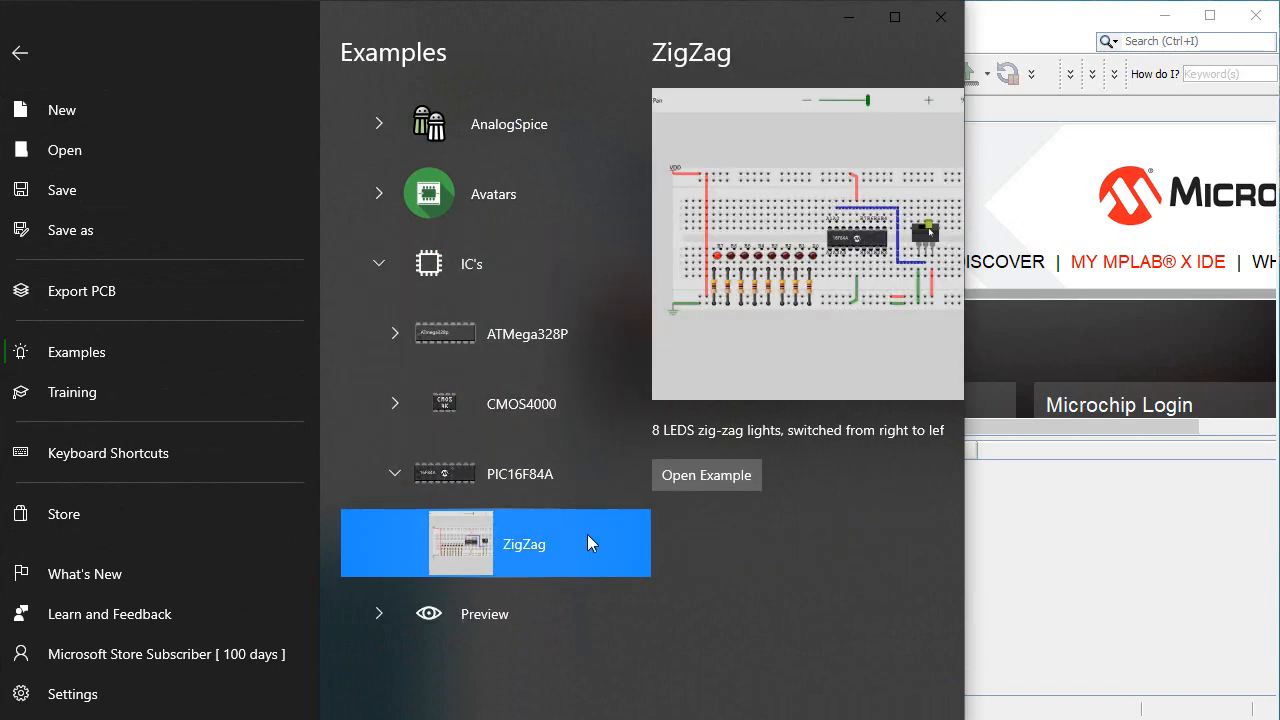
left_click(727, 476)
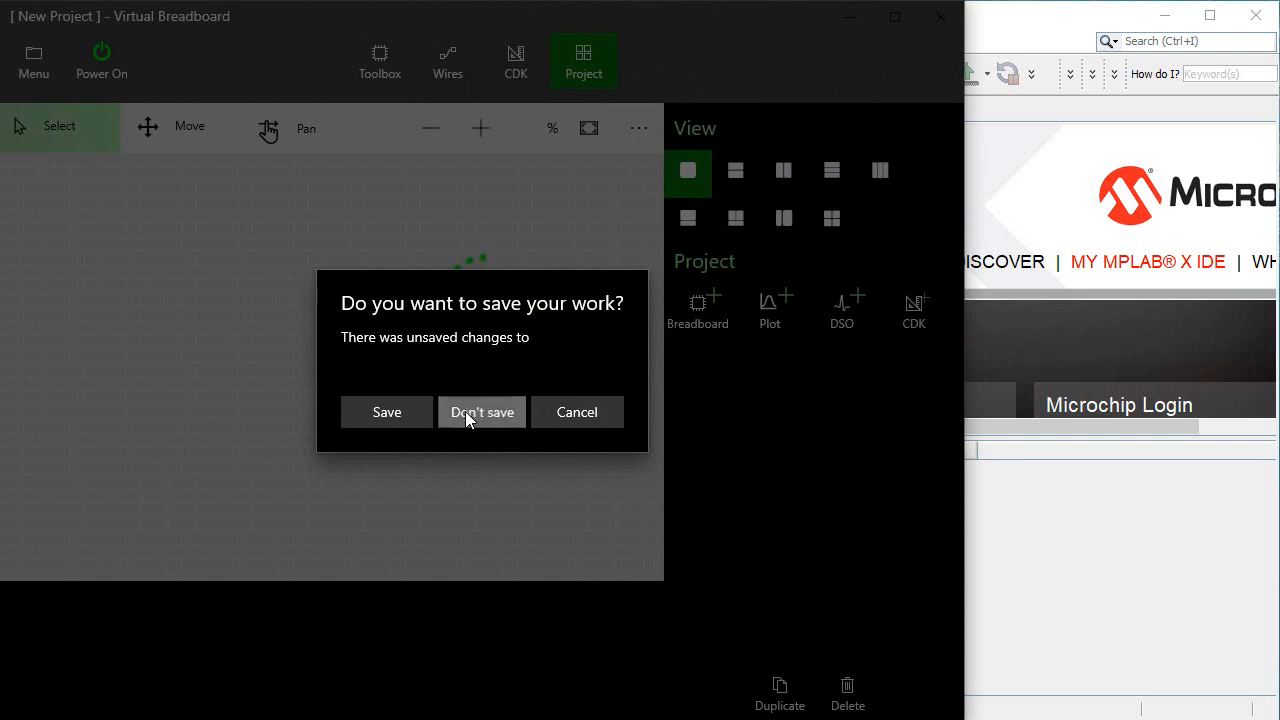
left_click(466, 412)
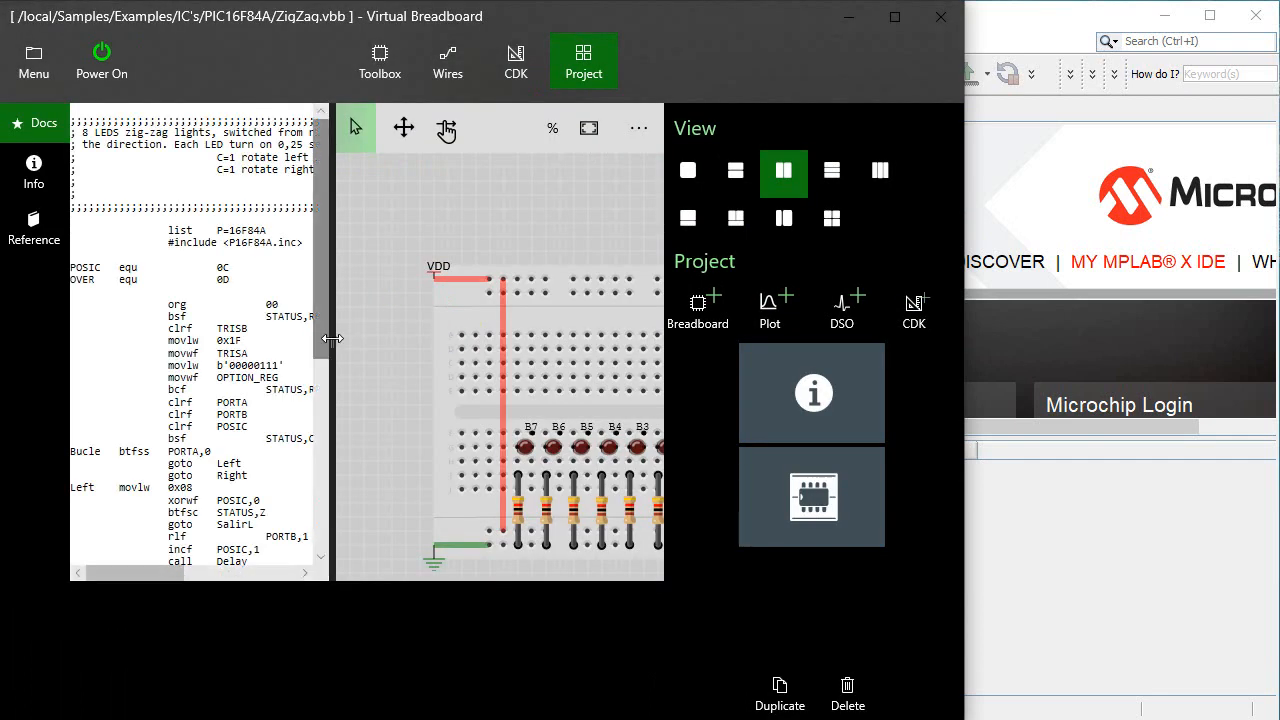
left_click_drag(332, 339, 103, 339)
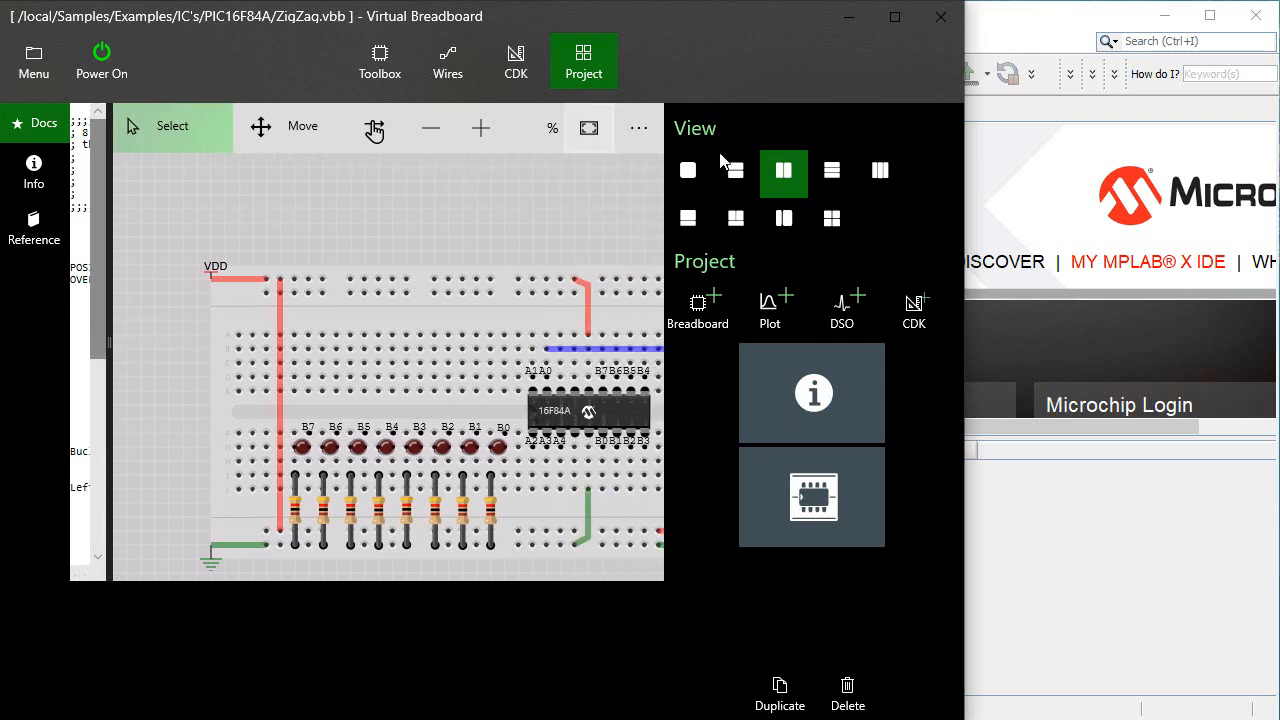
left_click(685, 172)
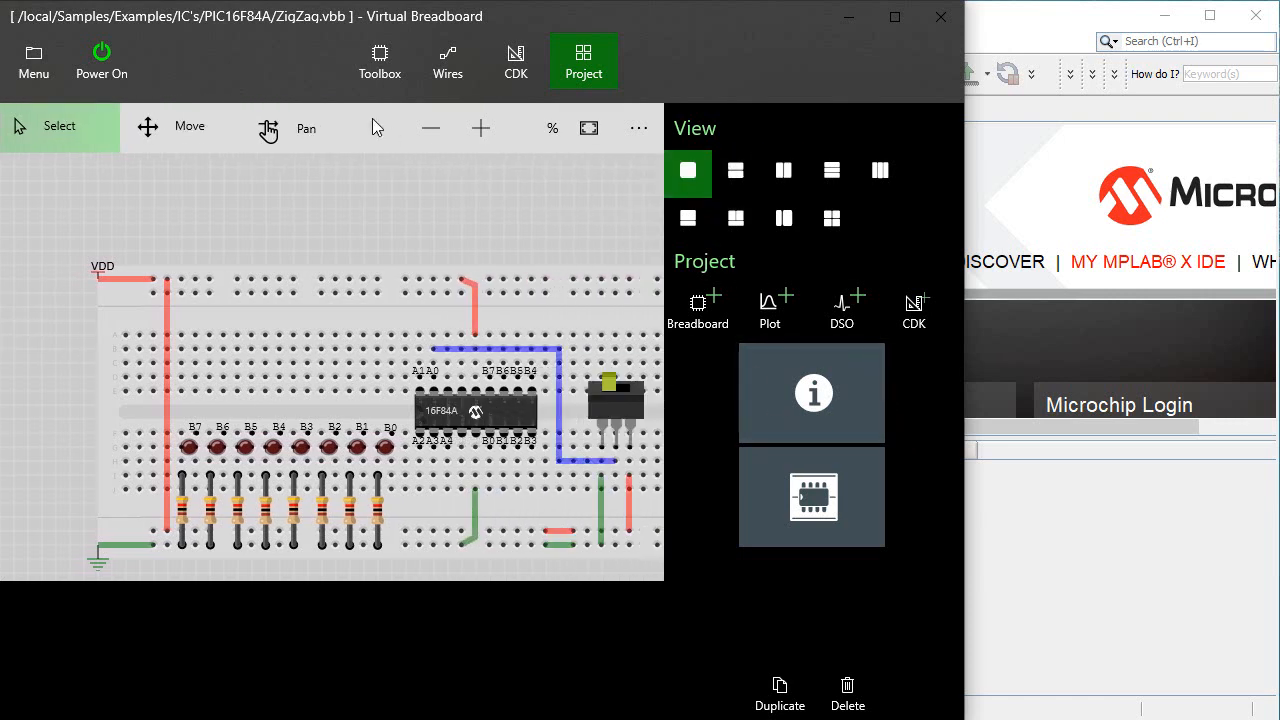
Run the ZigZag simulation, flip the slide switch both ways to test the LED direction, and power the circuit off
left_click(115, 75)
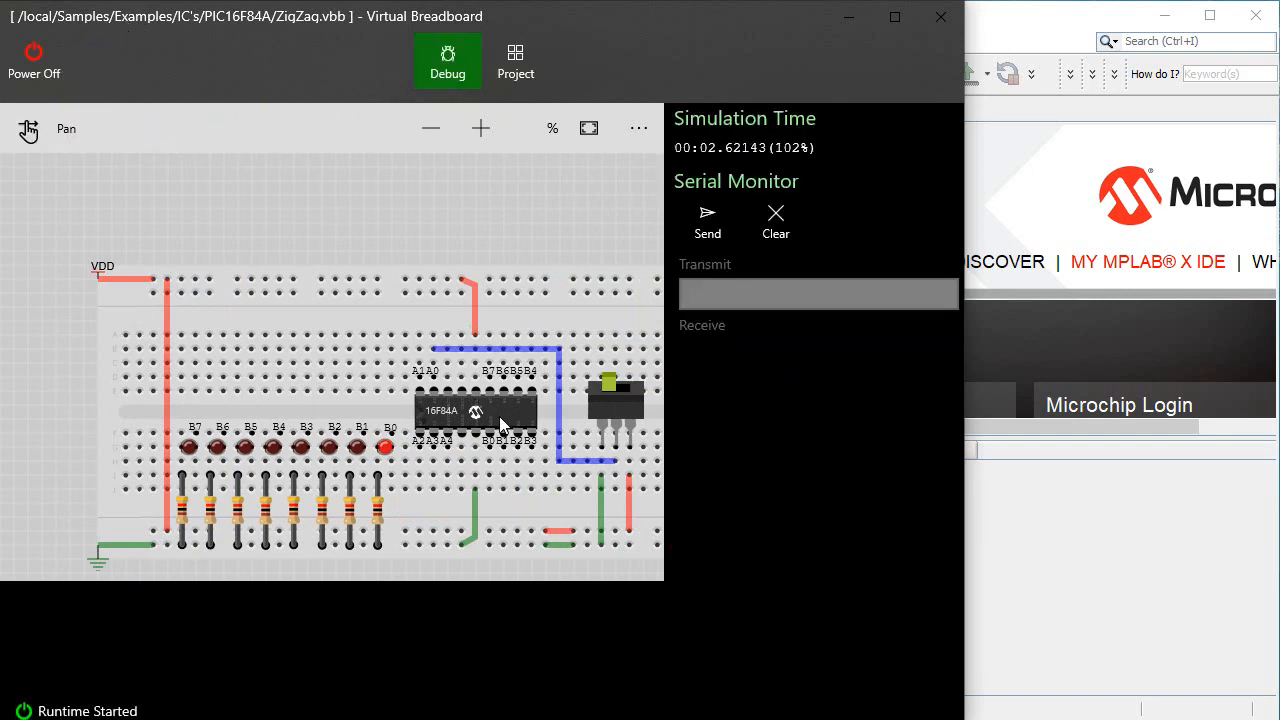
left_click(613, 397)
left_click(614, 397)
left_click(40, 66)
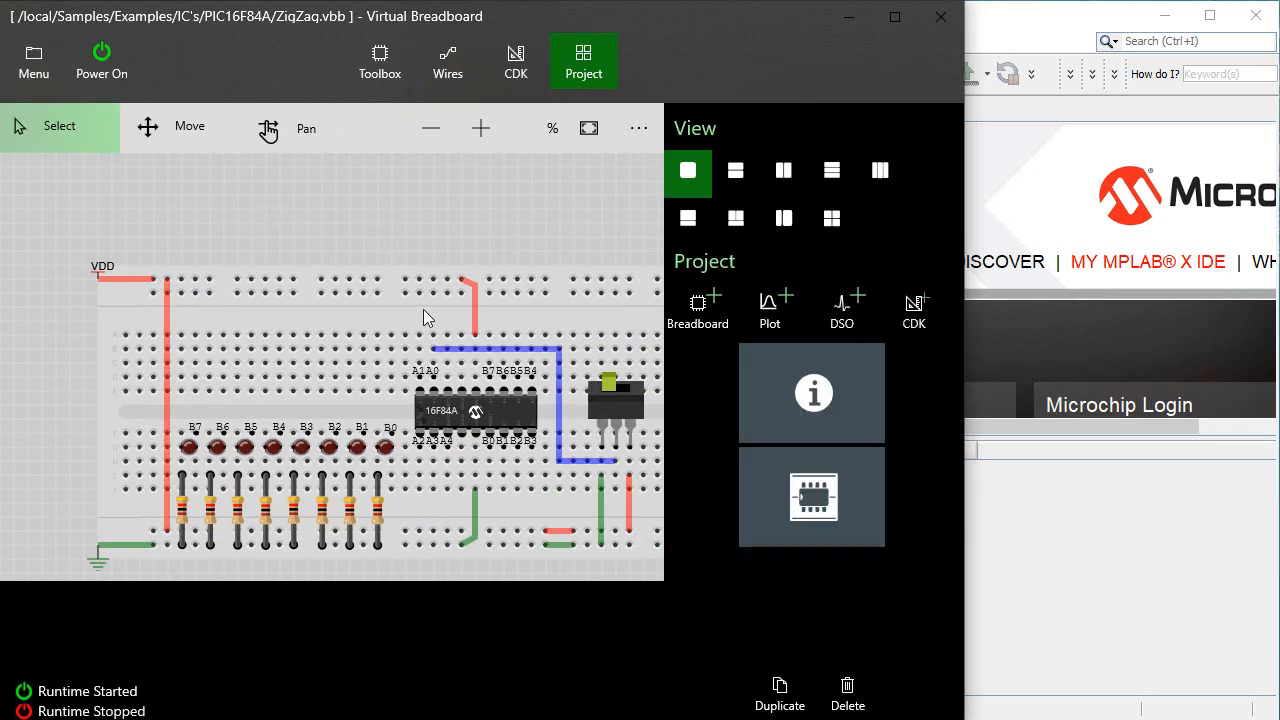
Set the PIC App property of the 16F84A chip to MPLABX programming instead of a HEX file
left_click(450, 422)
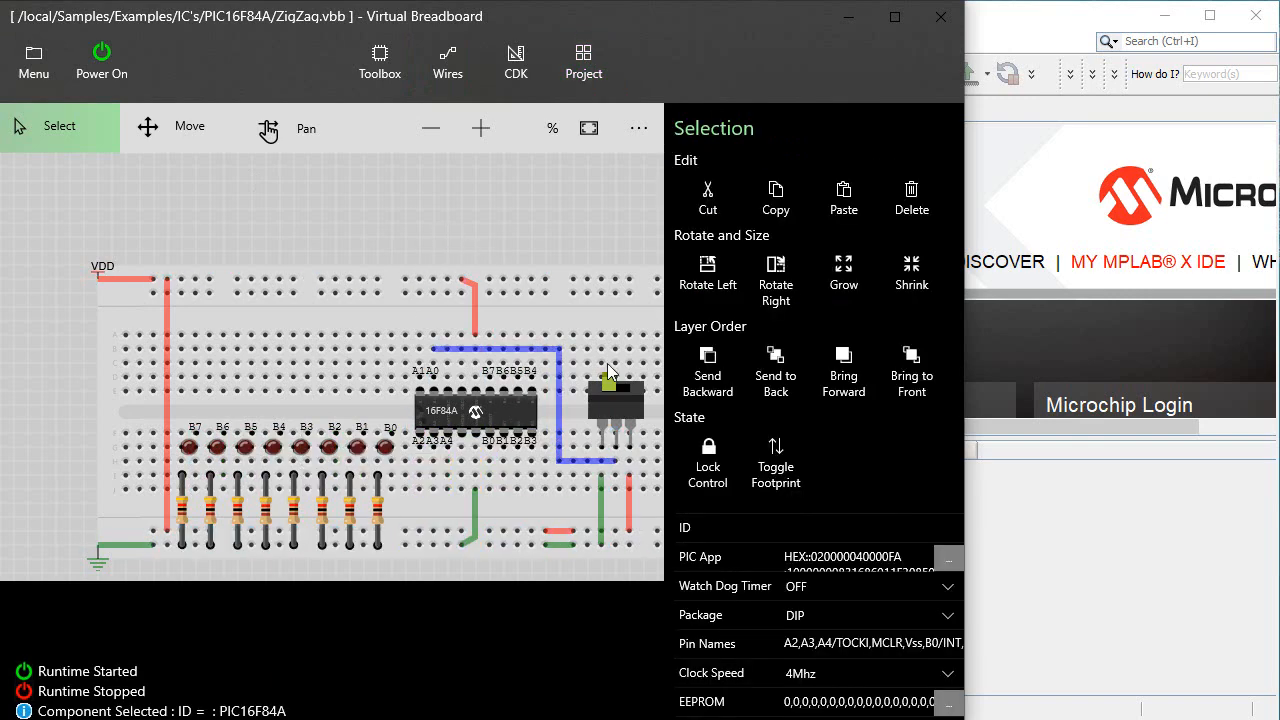
left_click(944, 562)
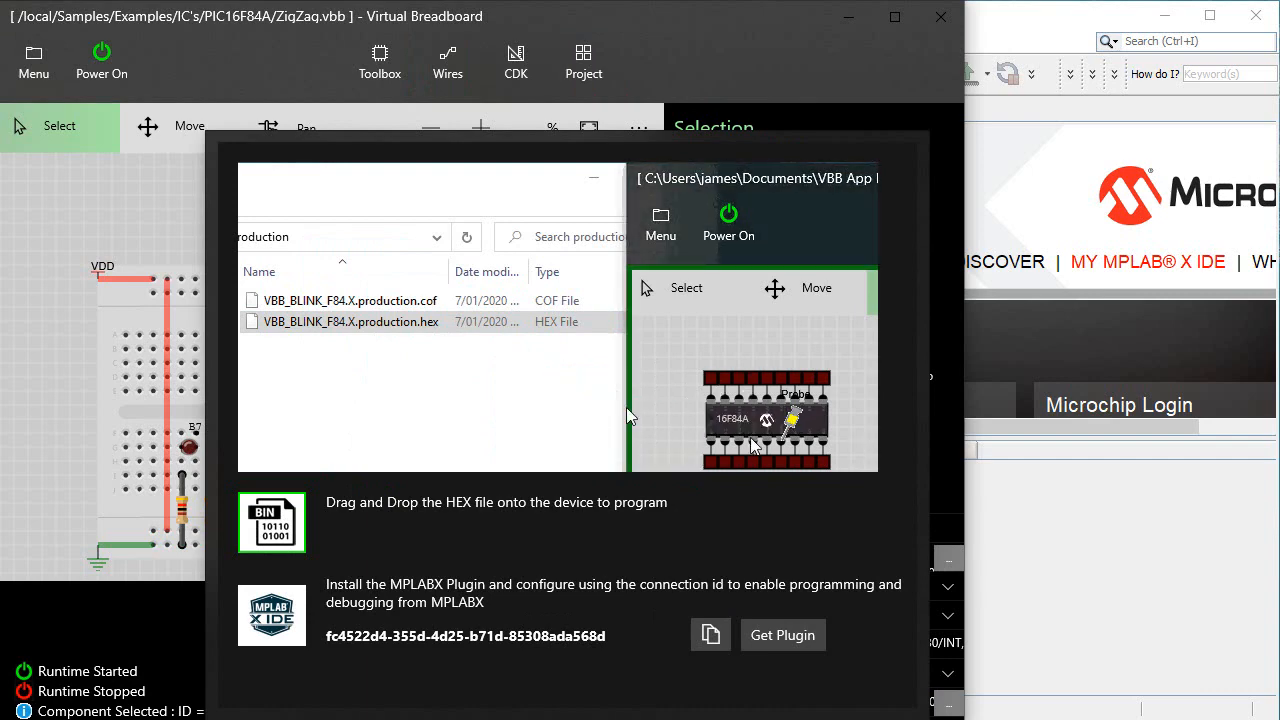
left_click(297, 621)
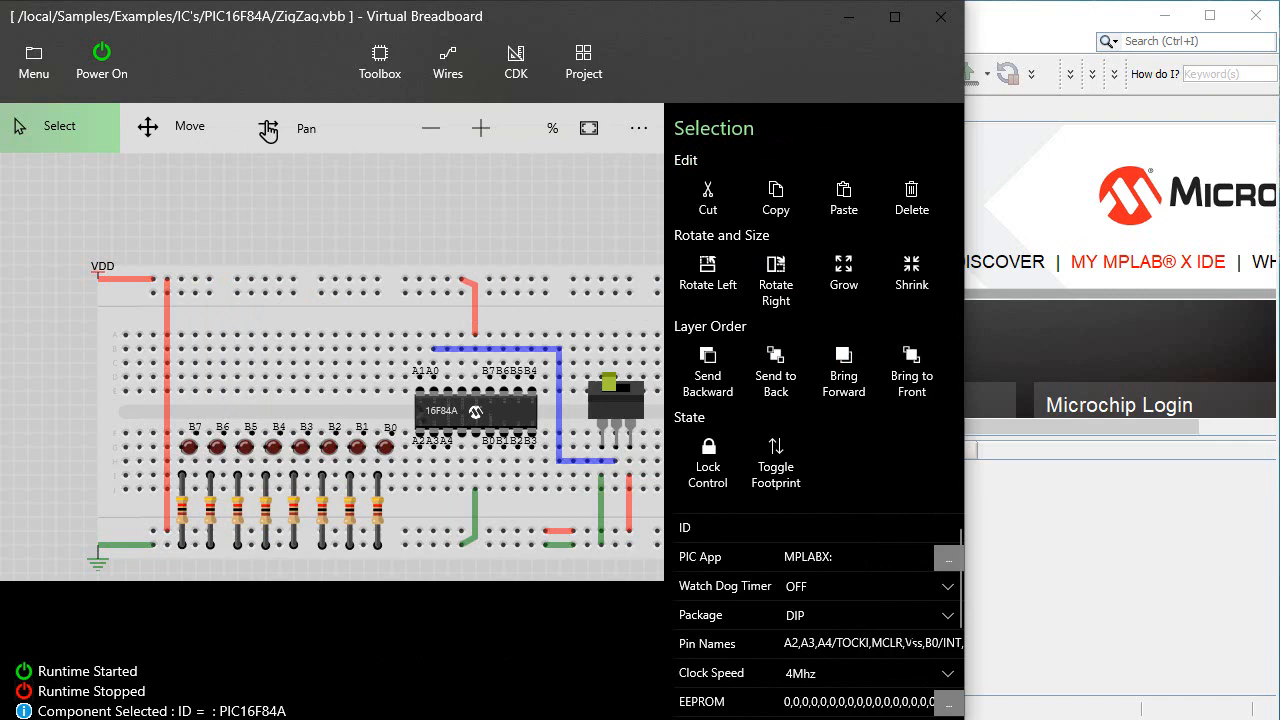
Get the MPLABX plugin from the chip's PIC App settings and save it to the temp folder on drive C
left_click(944, 570)
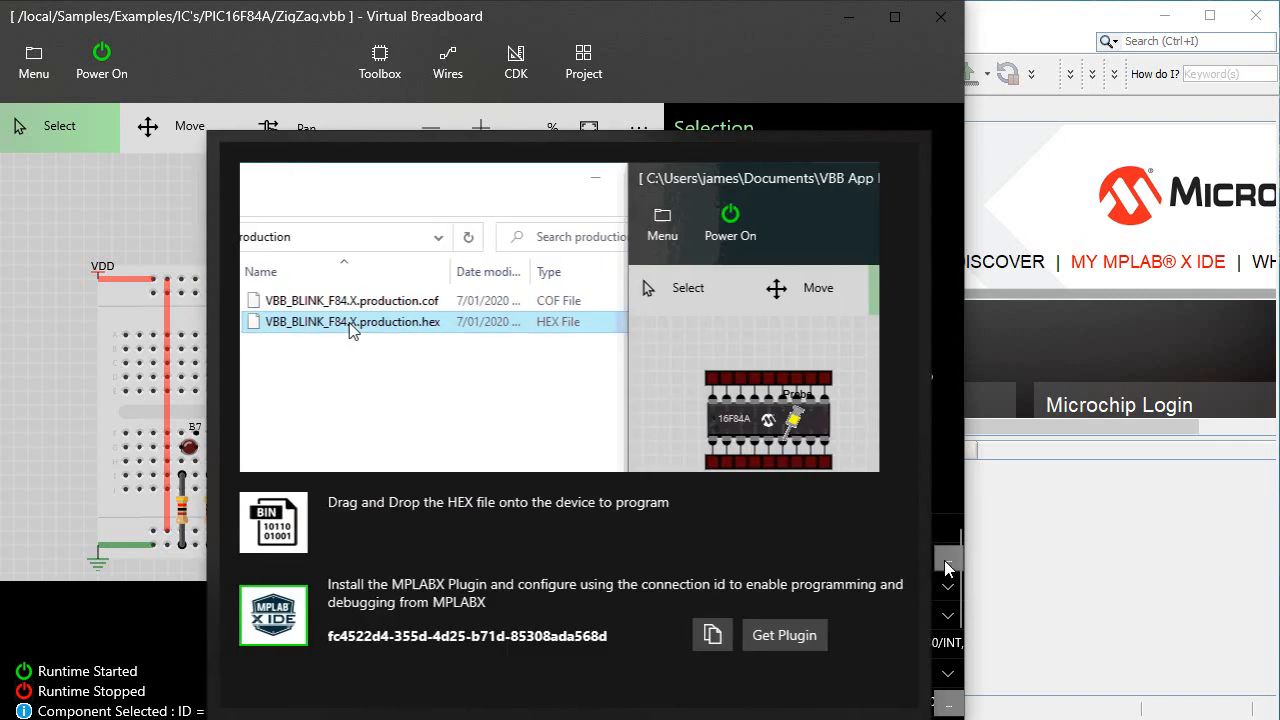
left_click(782, 638)
left_click(426, 465)
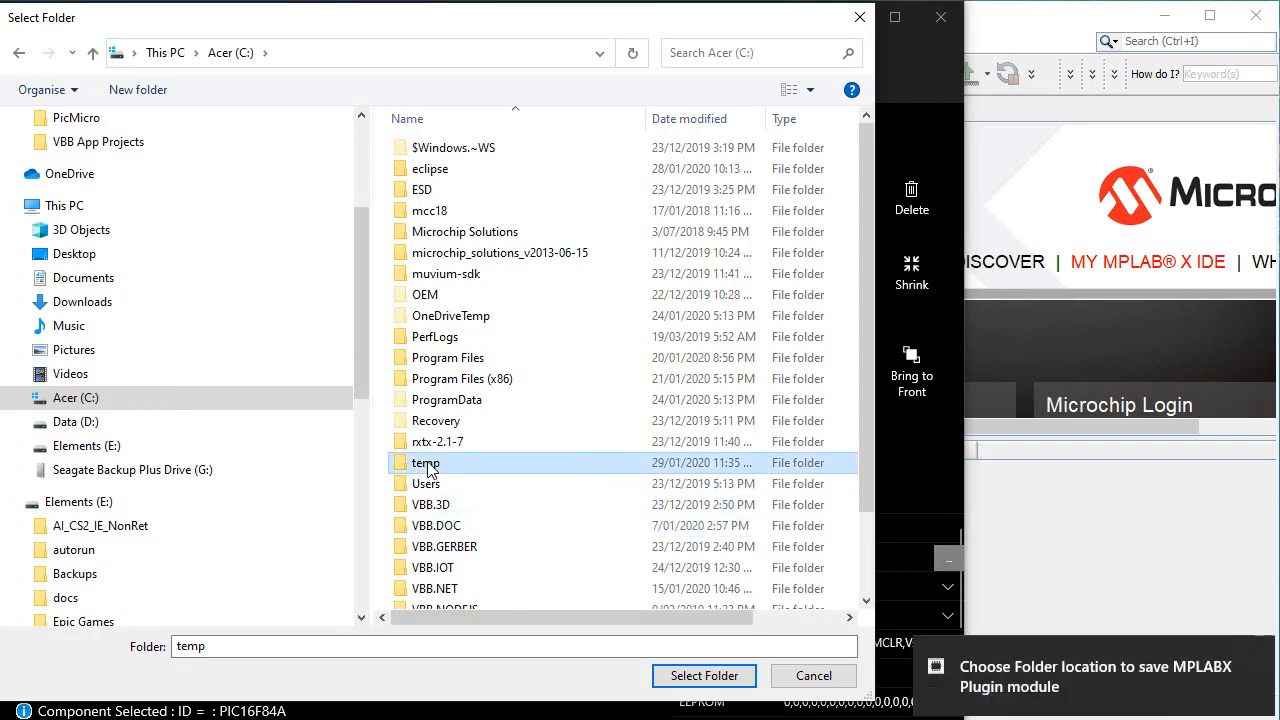
left_click(688, 677)
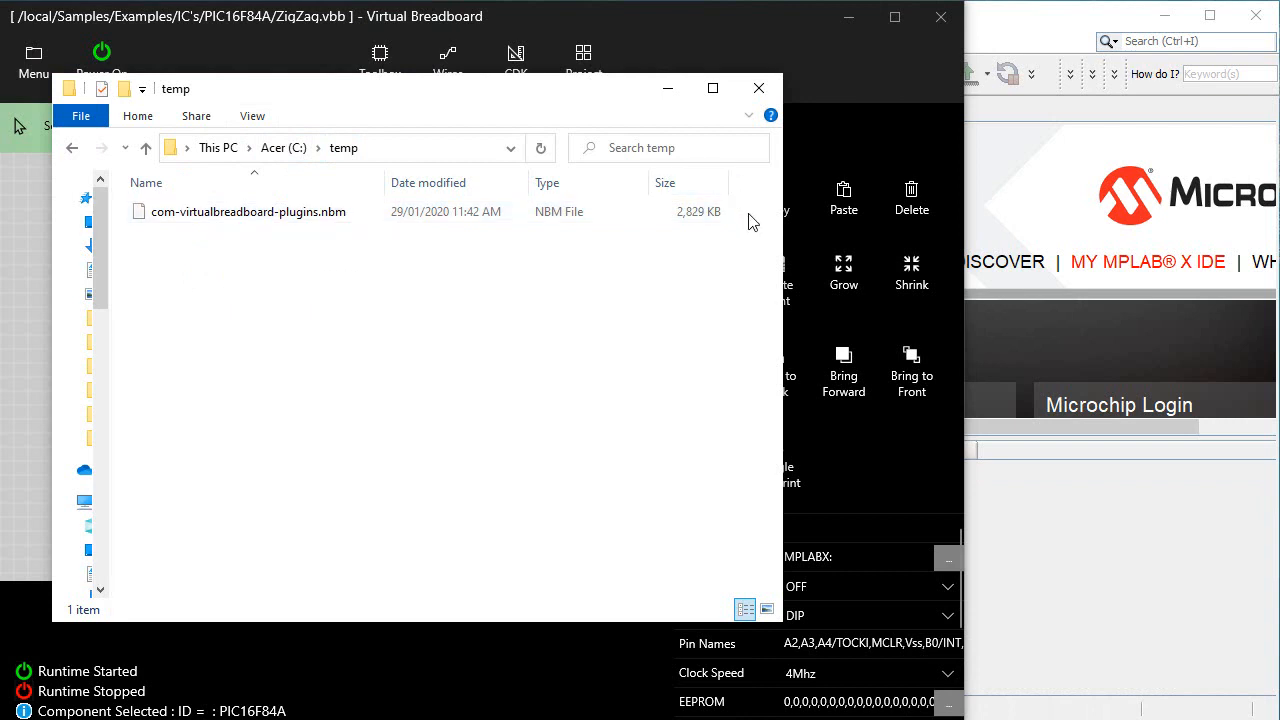
Switch to MPLAB X IDE, widen its window, and open the plugin manager's list of downloaded plugins
left_click(990, 84)
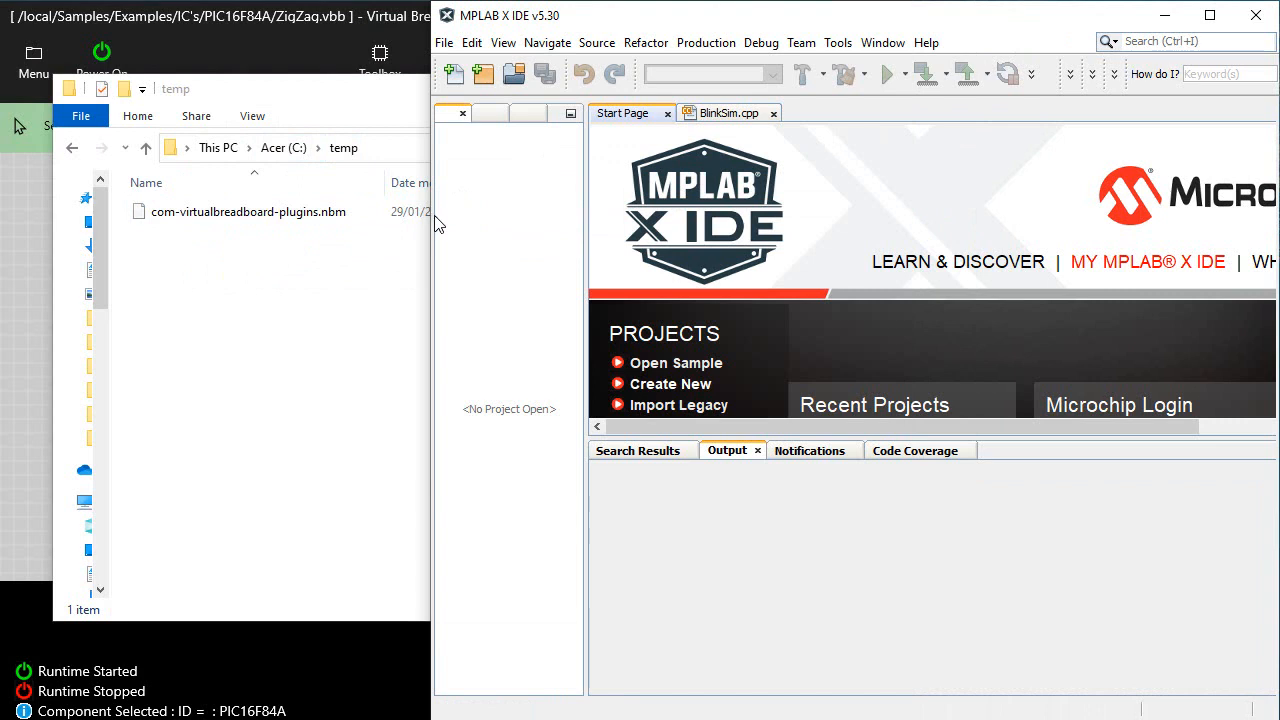
left_click_drag(425, 216, 162, 216)
left_click(566, 43)
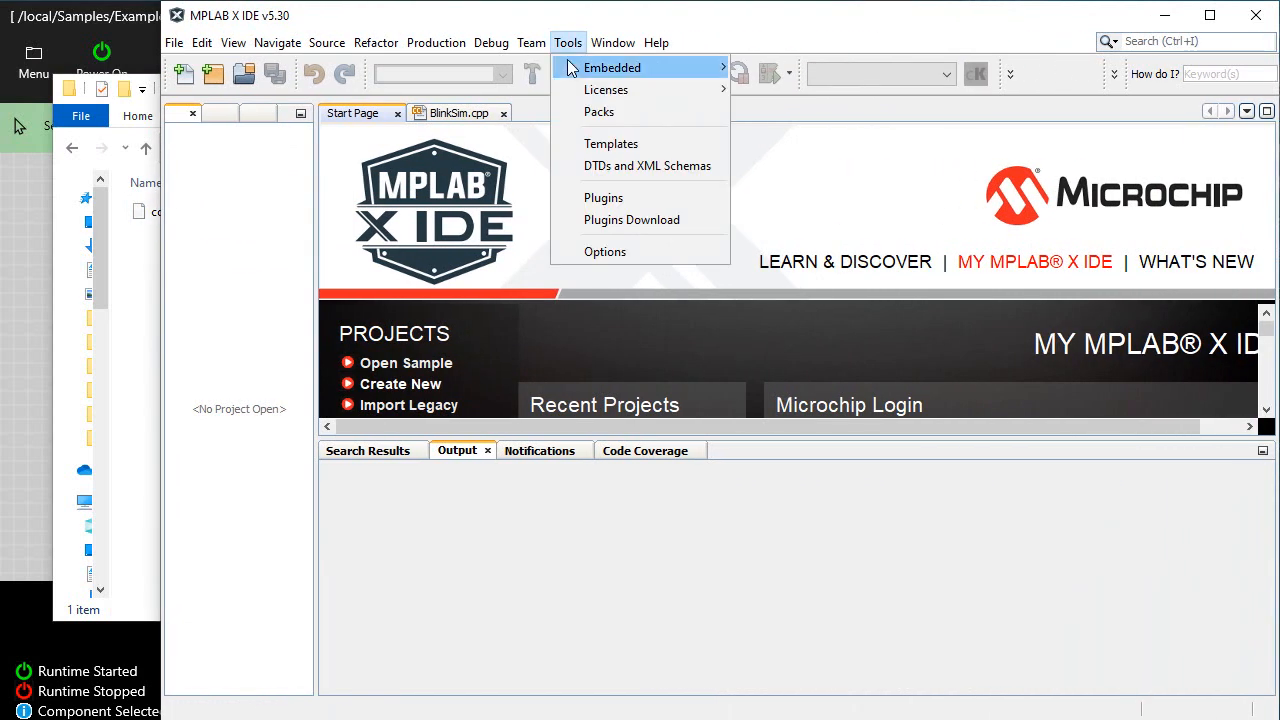
left_click(621, 200)
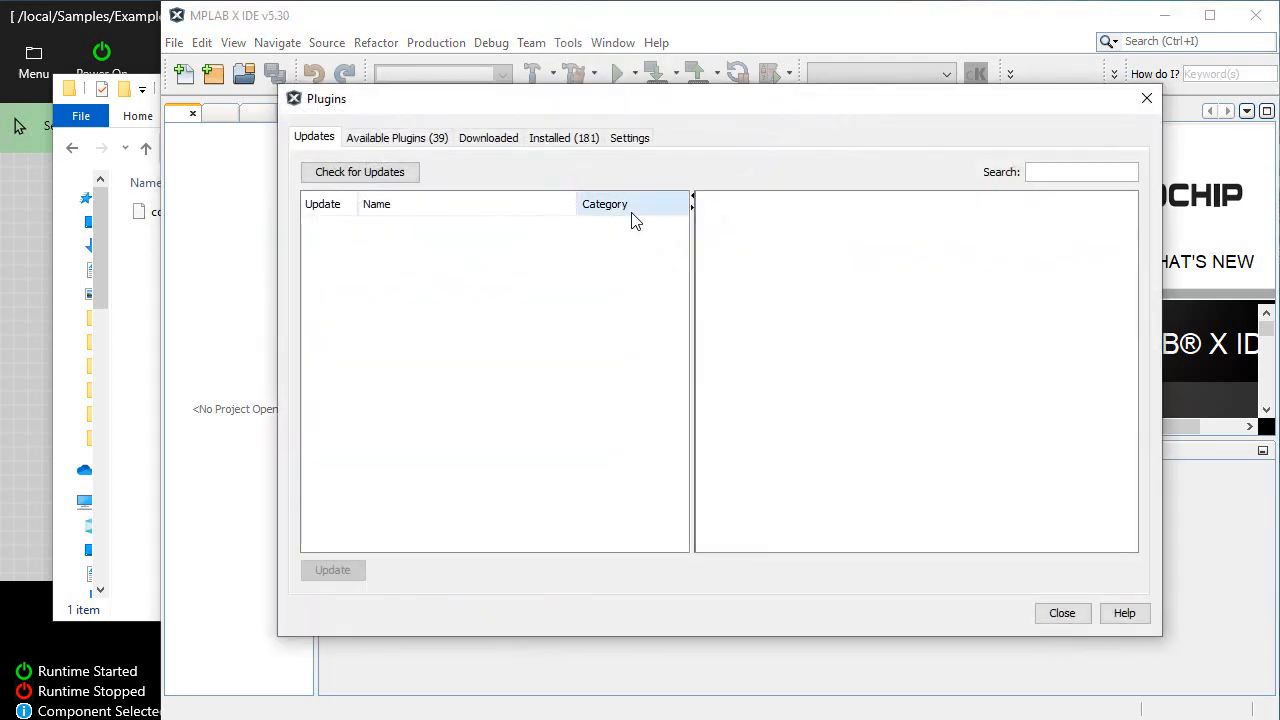
left_click(506, 139)
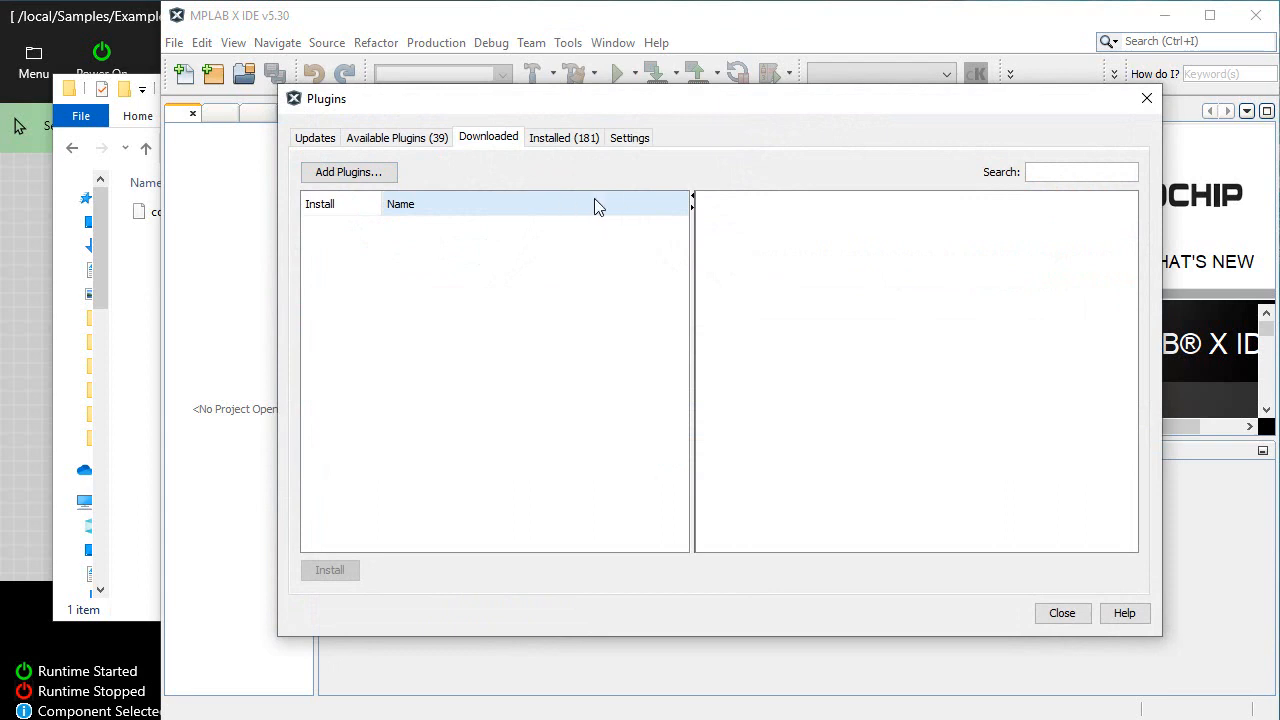
Add the plugin file com-virtualbreadboard-plugins.nbm from the temp folder to the downloaded plugins
left_click(392, 177)
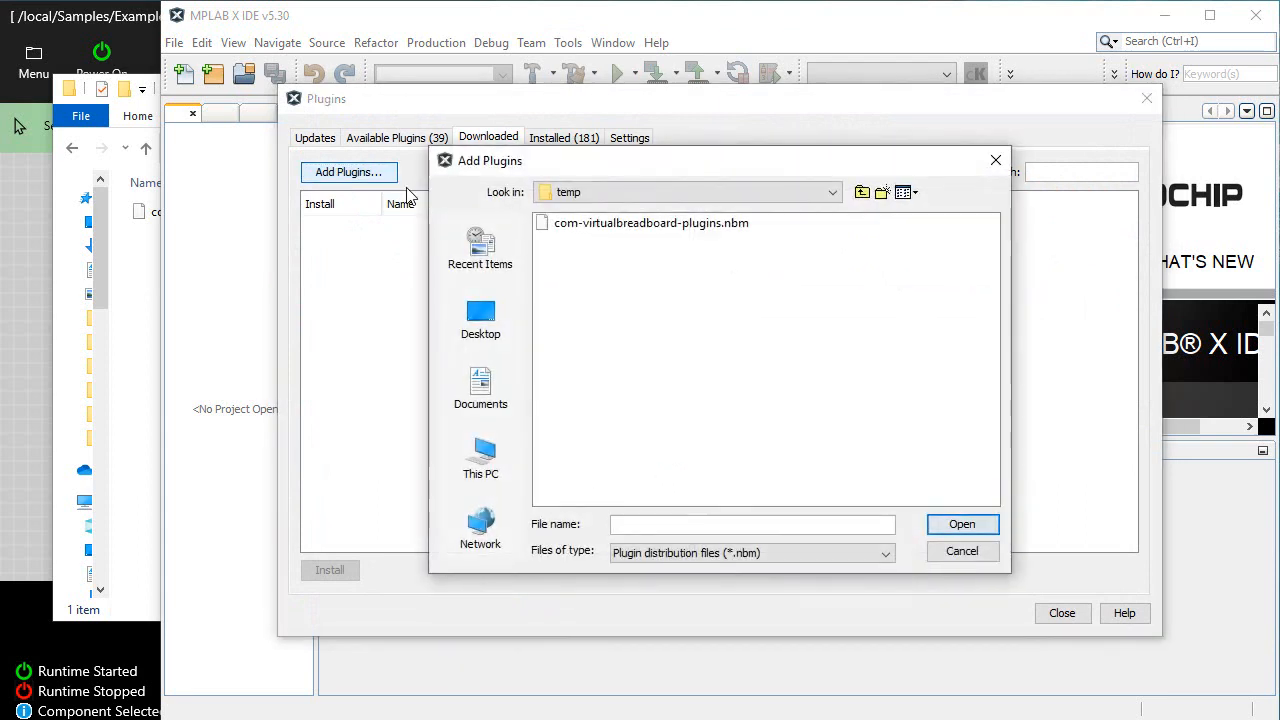
left_click(636, 193)
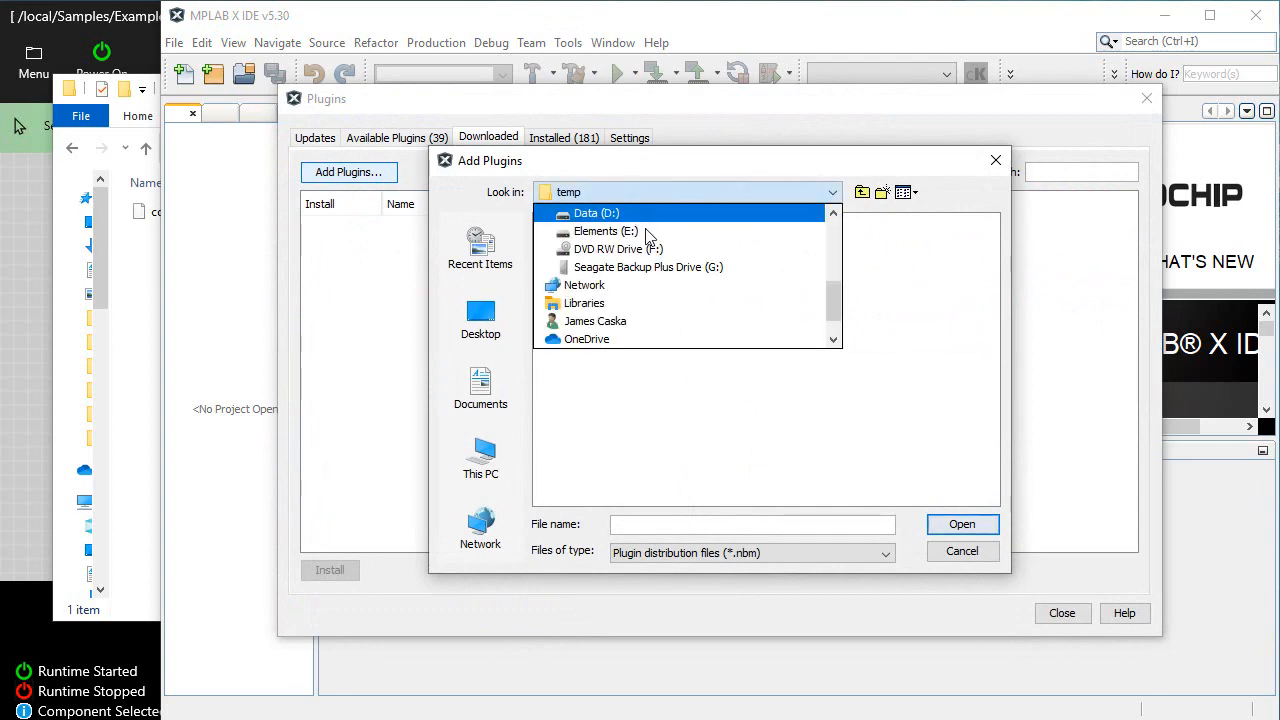
scroll(600, 318, "up", 2)
left_click(600, 300)
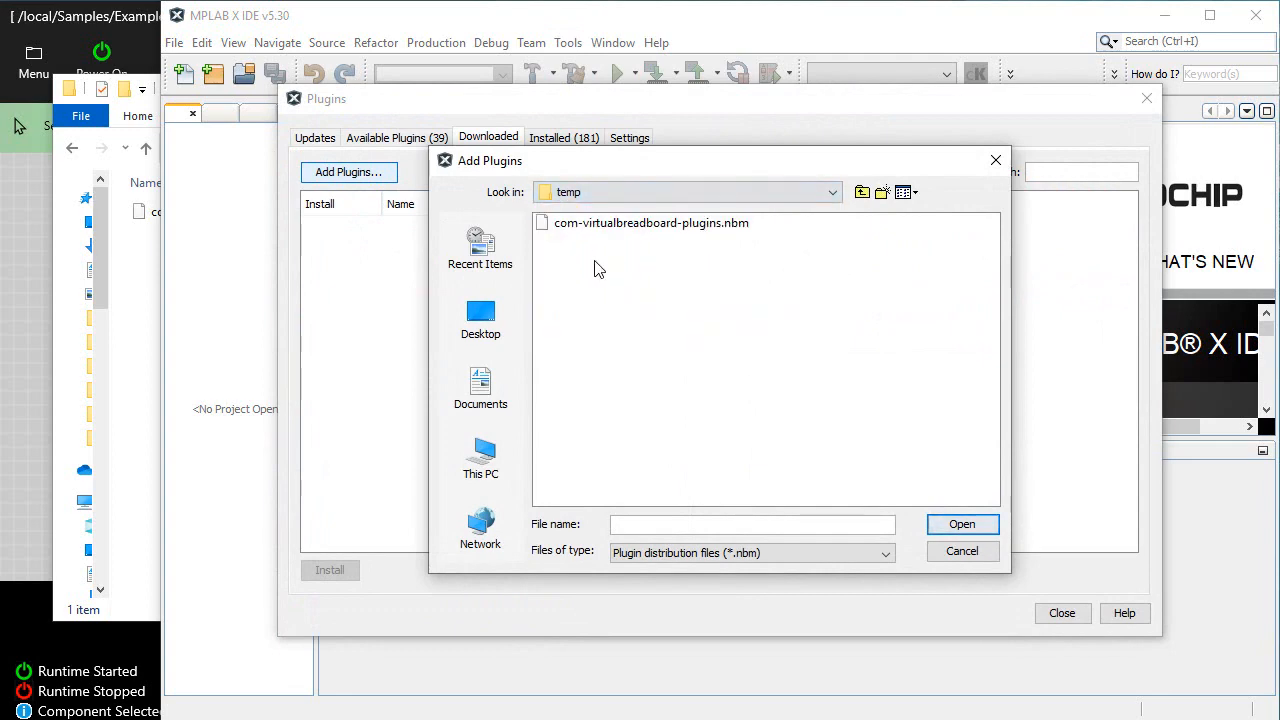
left_click(600, 224)
left_click(958, 524)
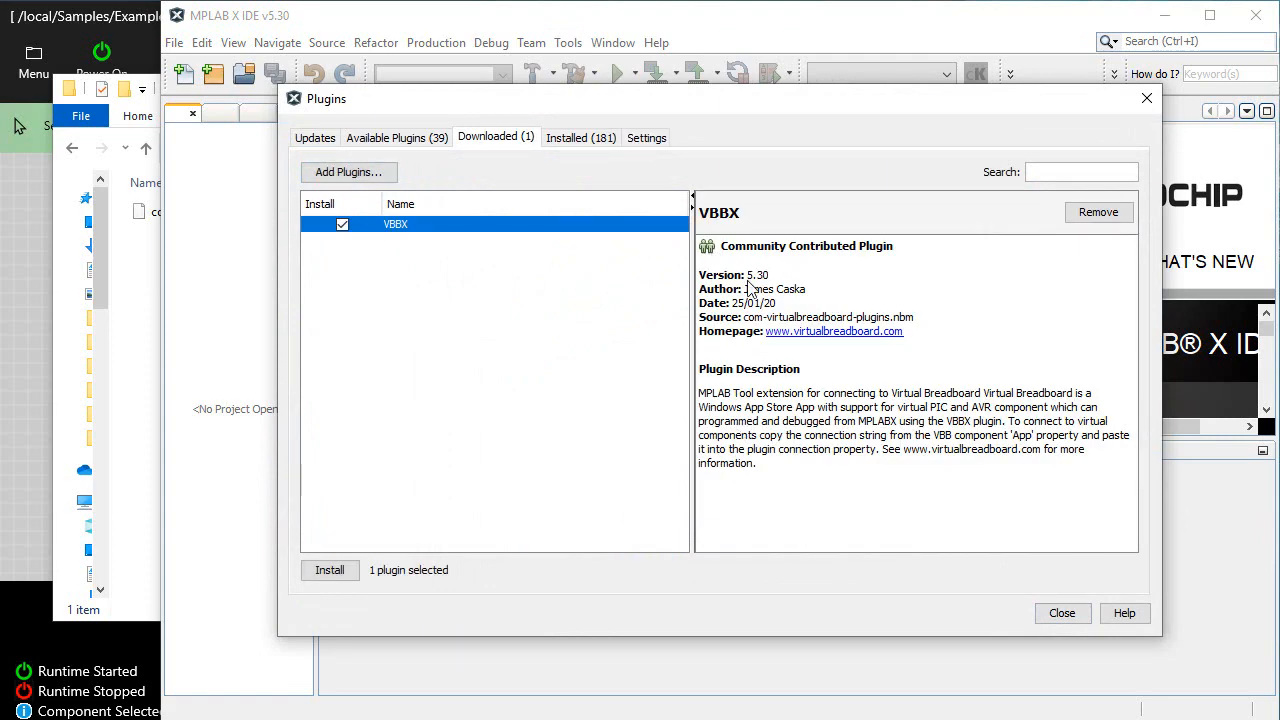
Install the VBBX plugin, accepting its license agreement, and restart the IDE immediately to complete the installation
left_click(334, 572)
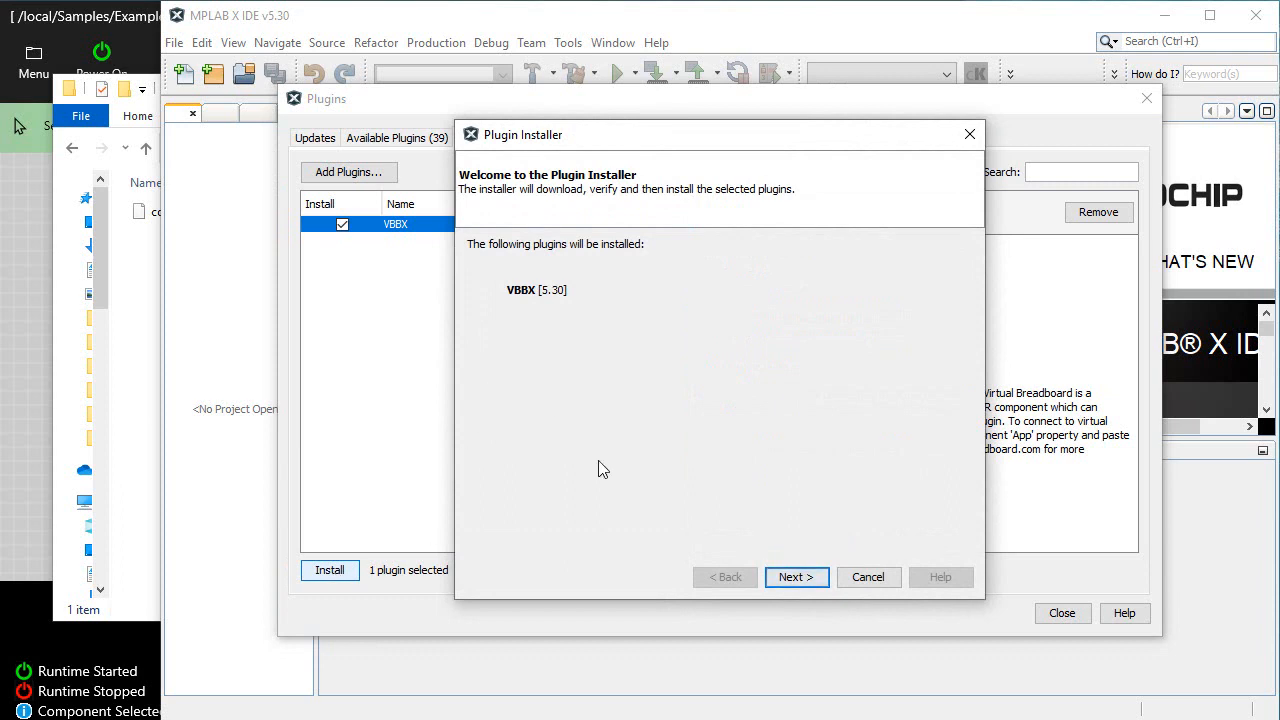
left_click(795, 578)
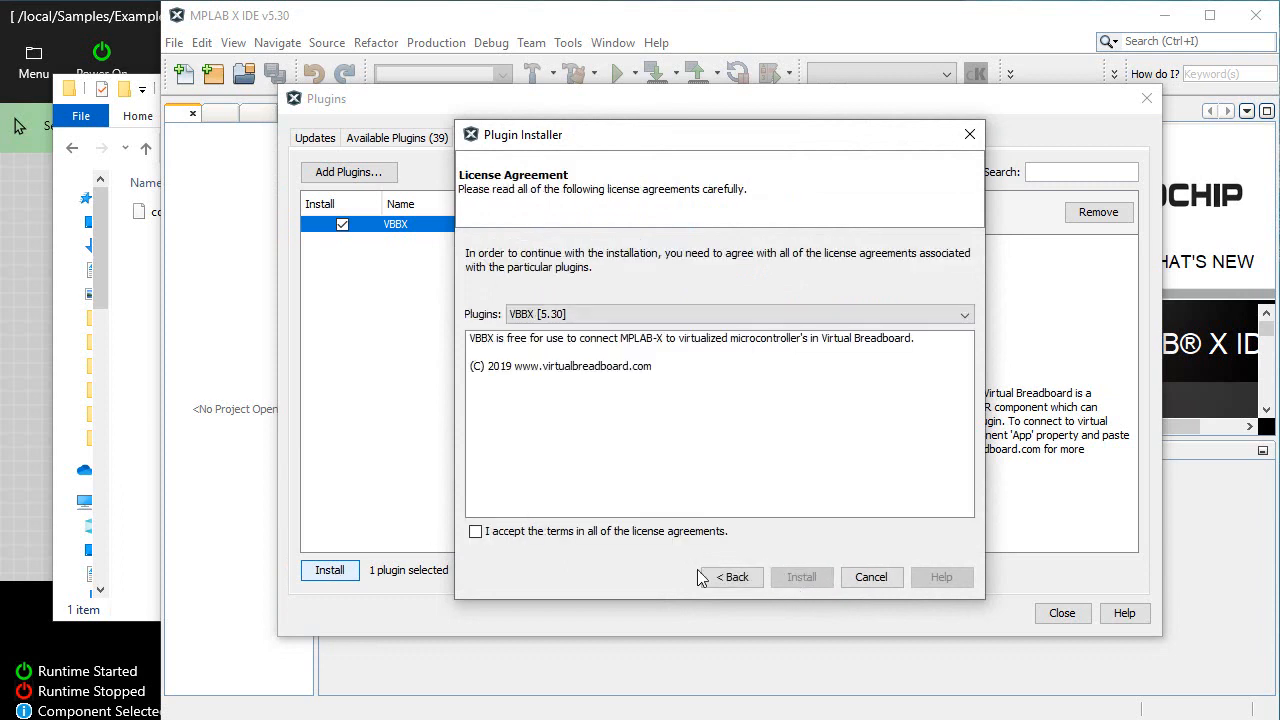
left_click(645, 531)
left_click(815, 580)
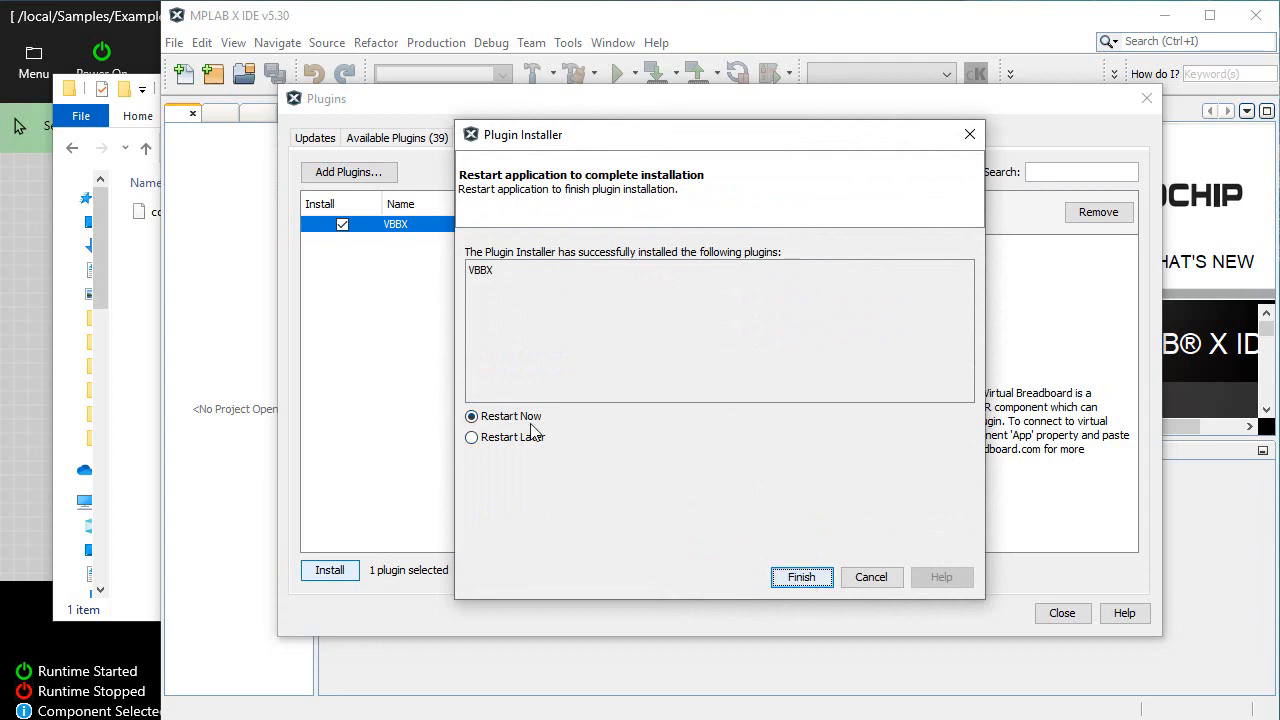
left_click(799, 580)
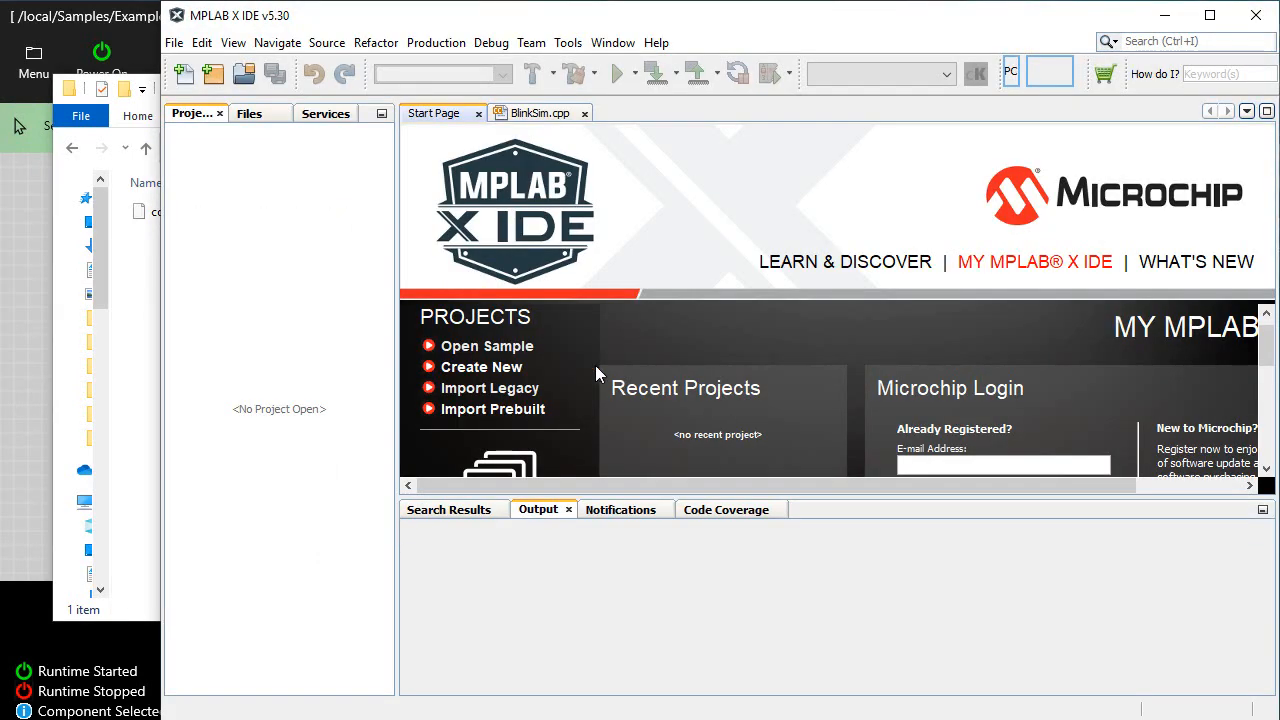
Switch to Virtual Breadboard and view the ZigZag assembly source code in the project's documentation page
left_click(25, 338)
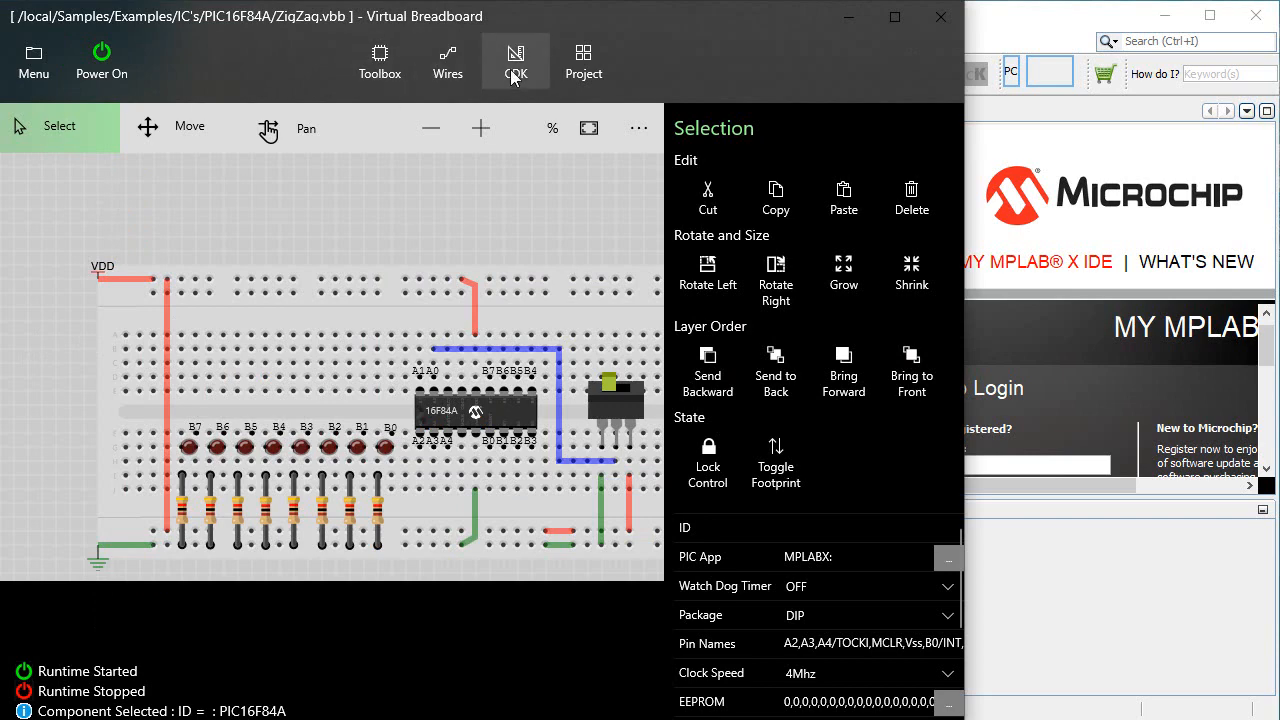
left_click(584, 62)
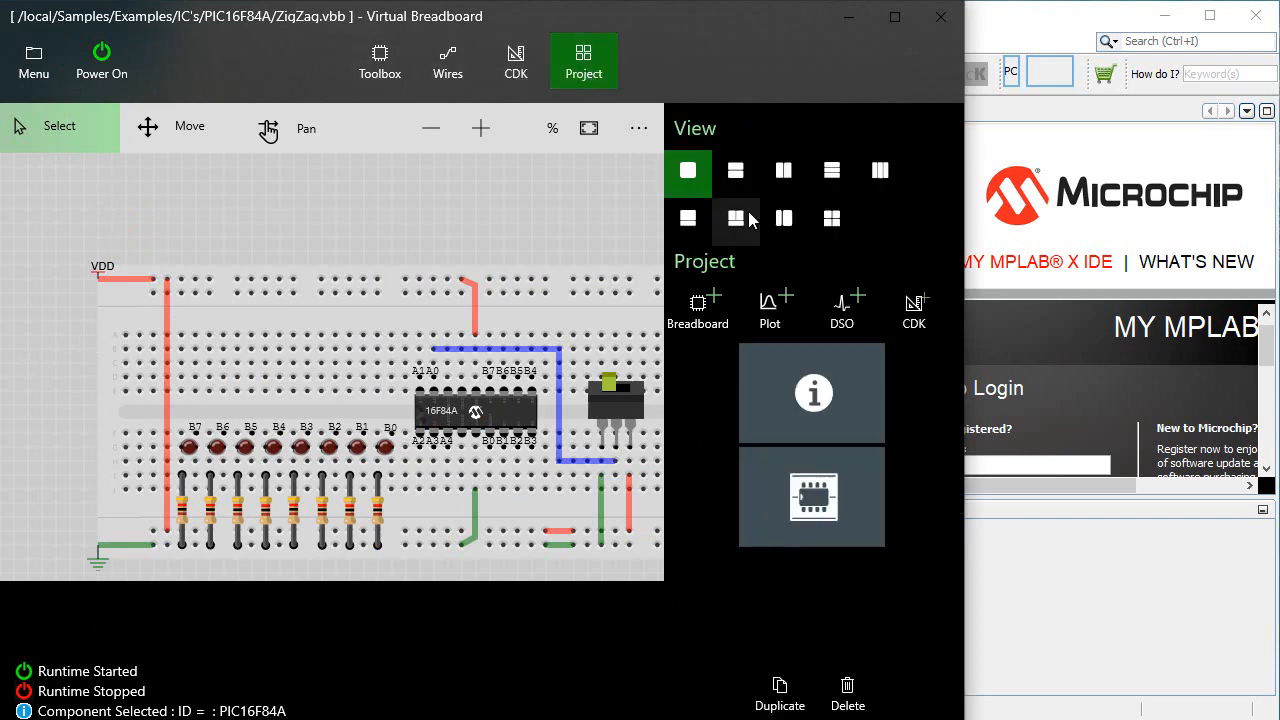
left_click(830, 386)
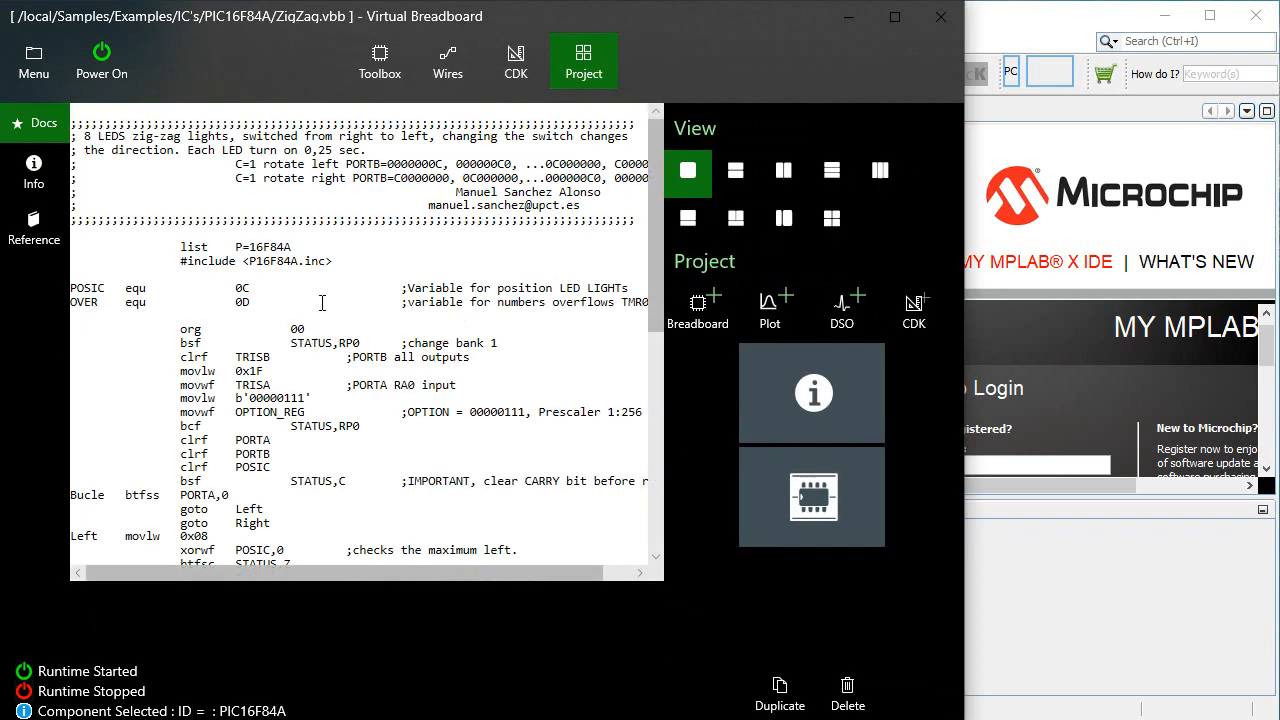
scroll(322, 302, "down", 10)
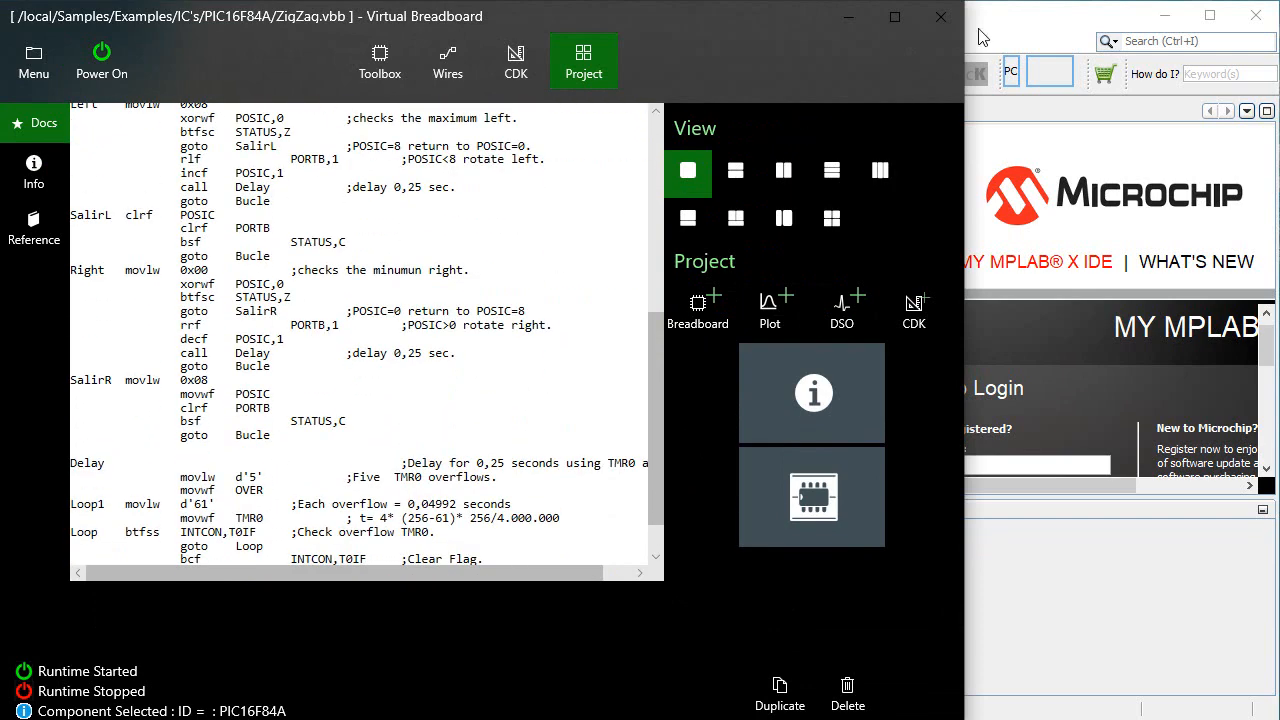
Switch to MPLAB X IDE and start a new Microchip Embedded standalone project for the PIC16F84A device
left_click(1038, 21)
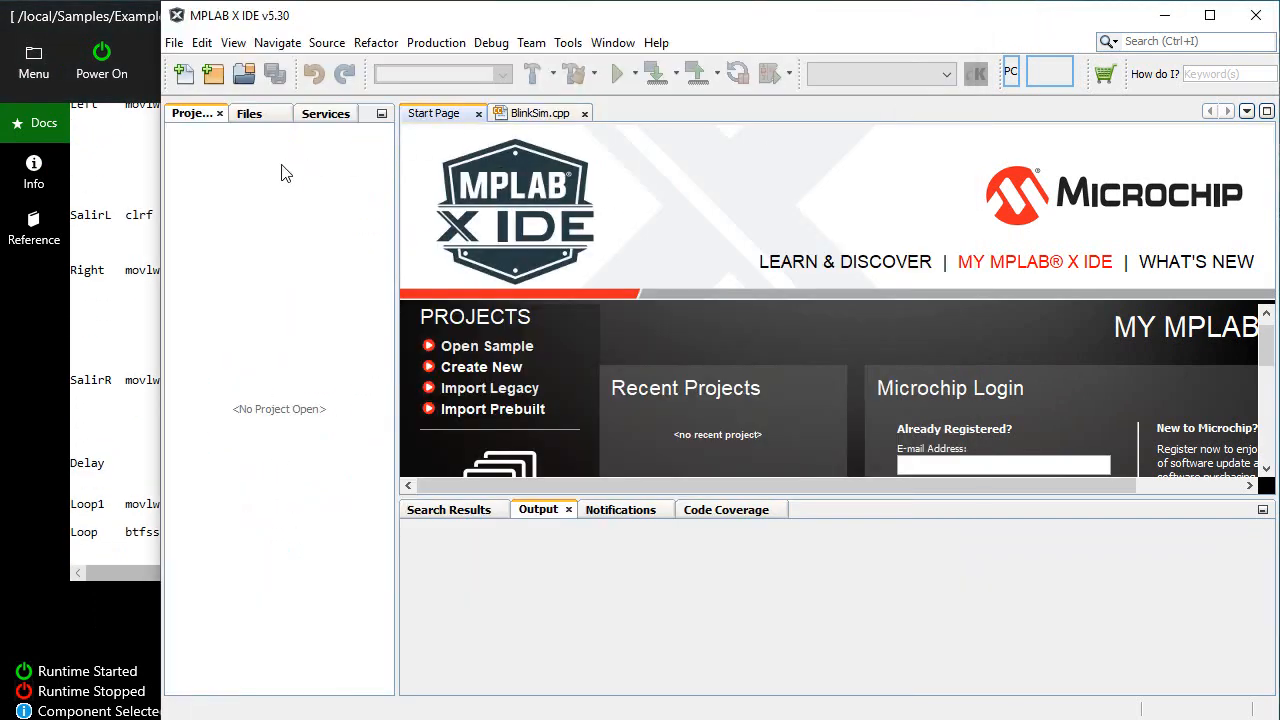
left_click(174, 42)
left_click(200, 69)
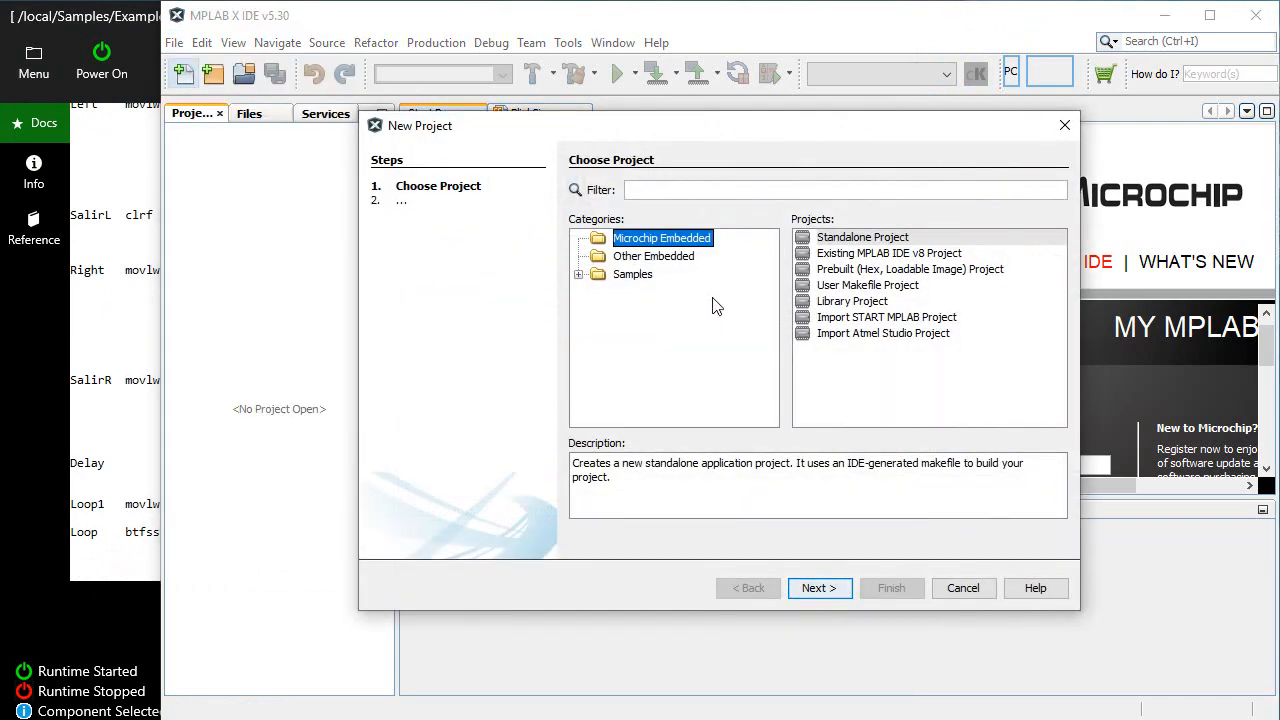
left_click(836, 241)
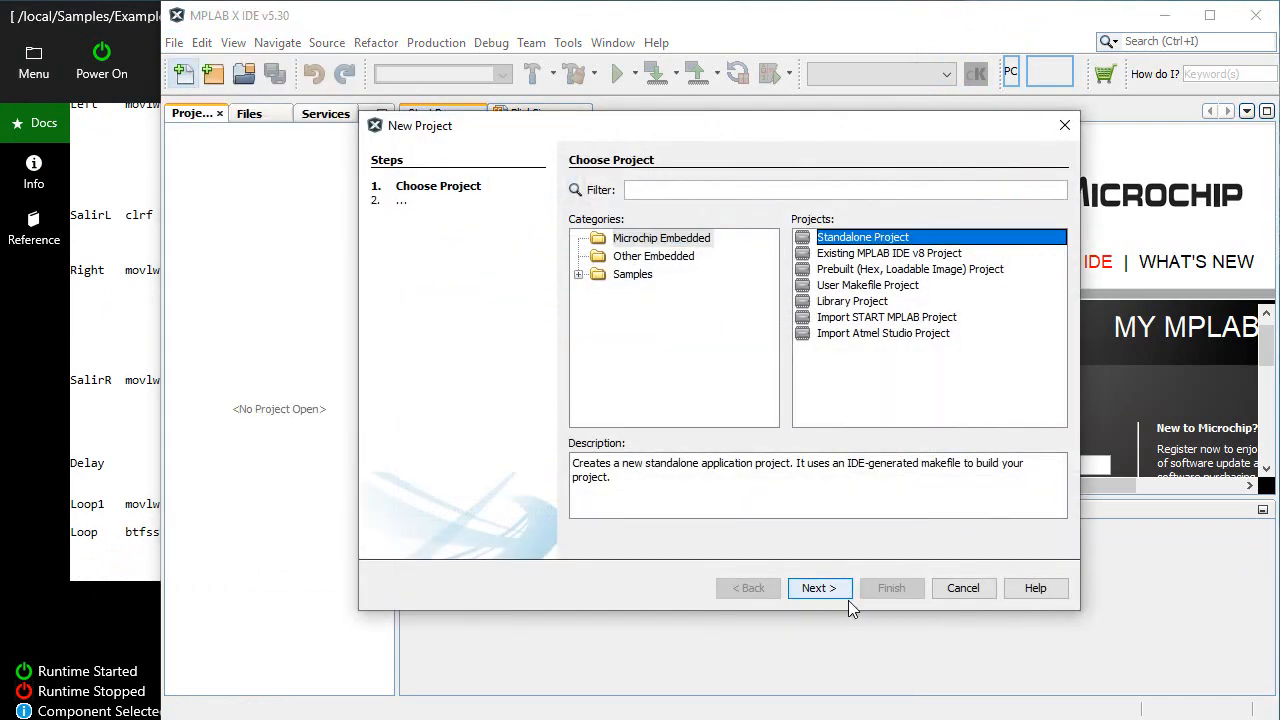
left_click(820, 590)
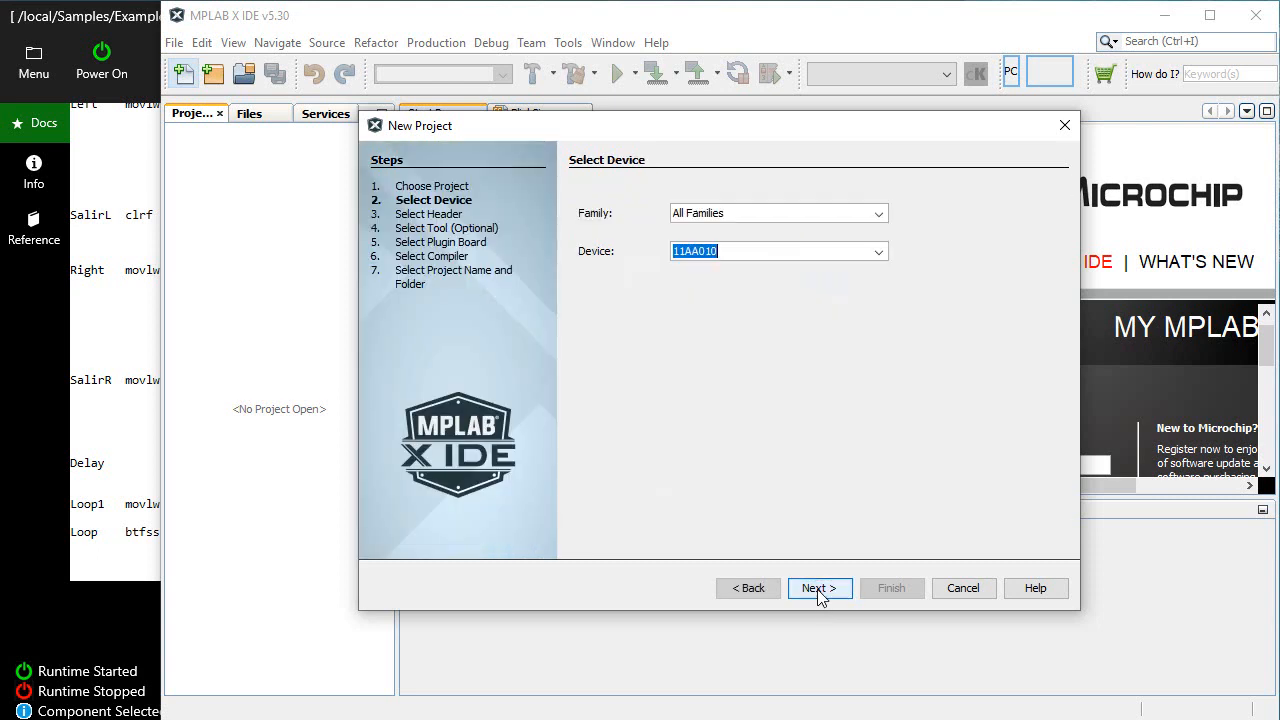
left_click(879, 251)
left_click_drag(880, 288, 886, 321)
left_click(776, 333)
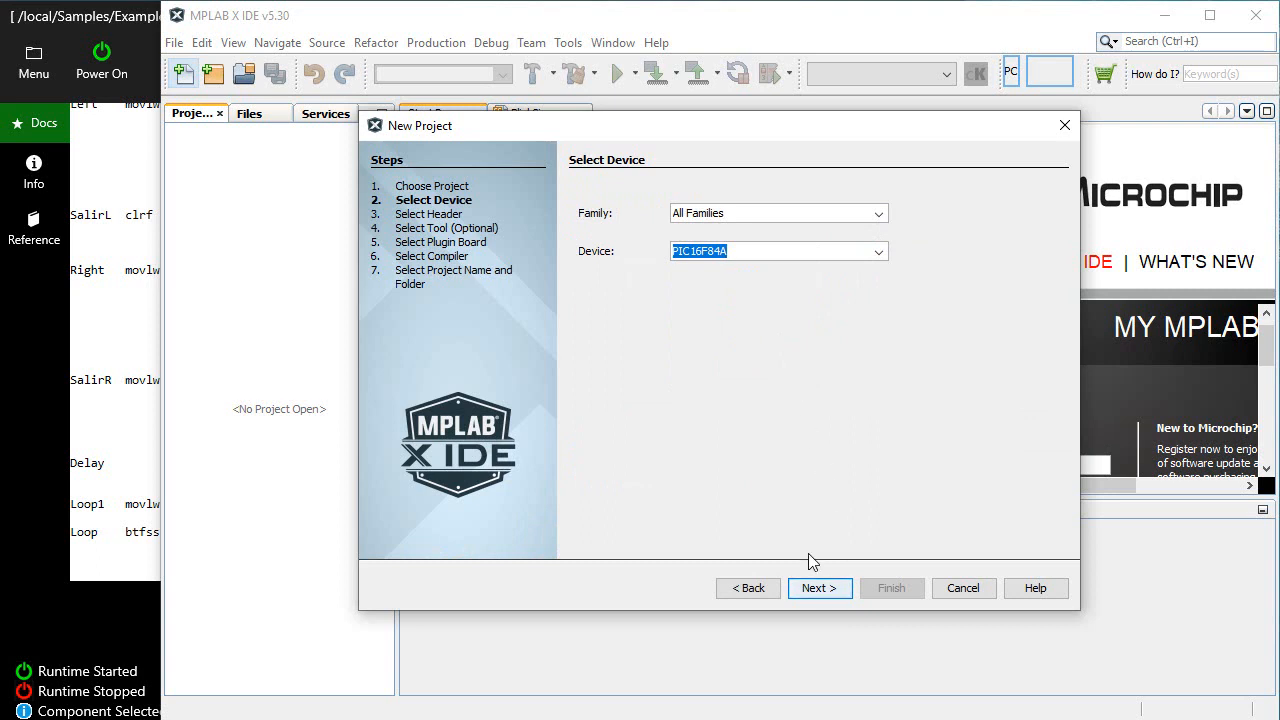
left_click(810, 590)
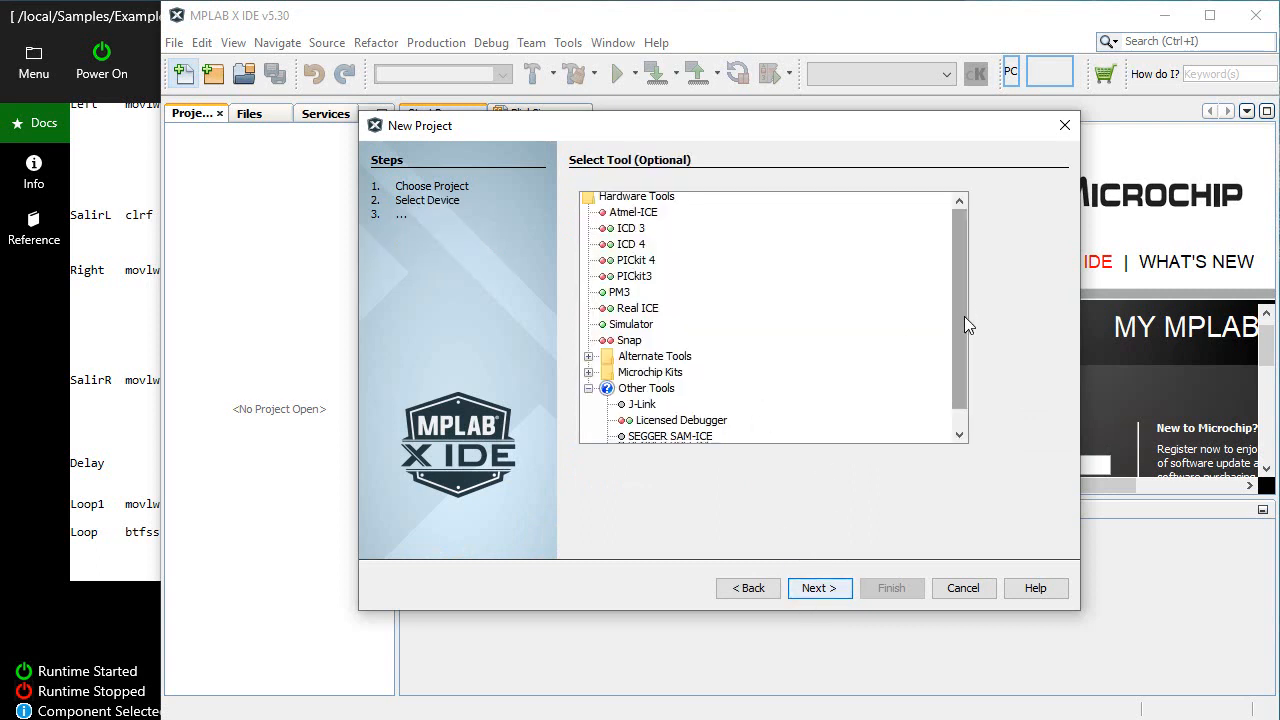
Choose VBB-X as the new project's tool and mpasm (v5.86) as its compiler
scroll(964, 316, "down", 1)
left_click(642, 437)
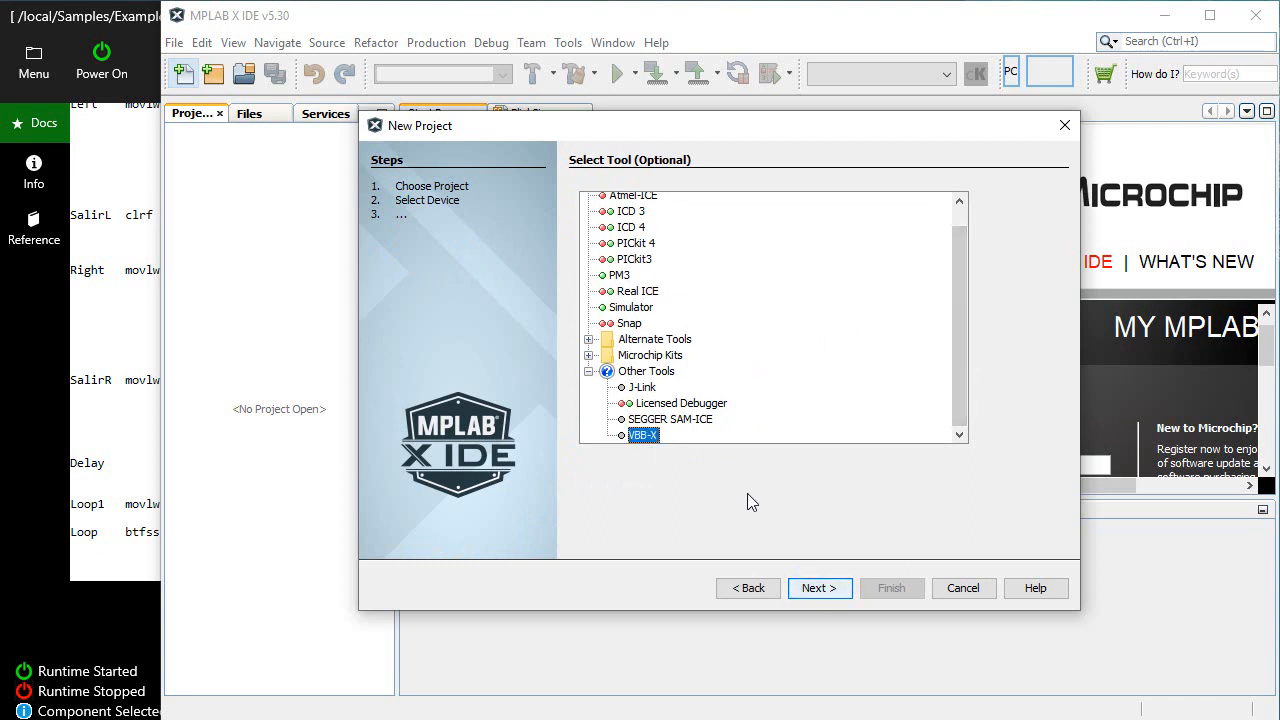
left_click(812, 588)
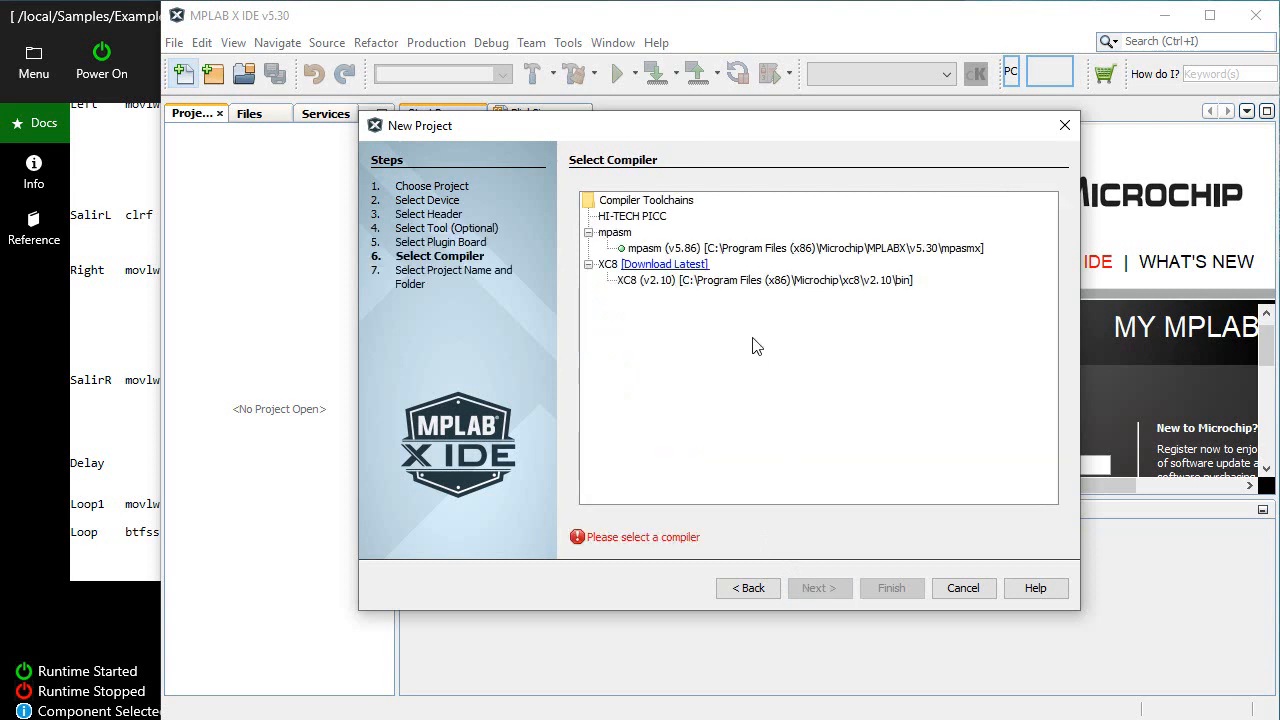
left_click(720, 248)
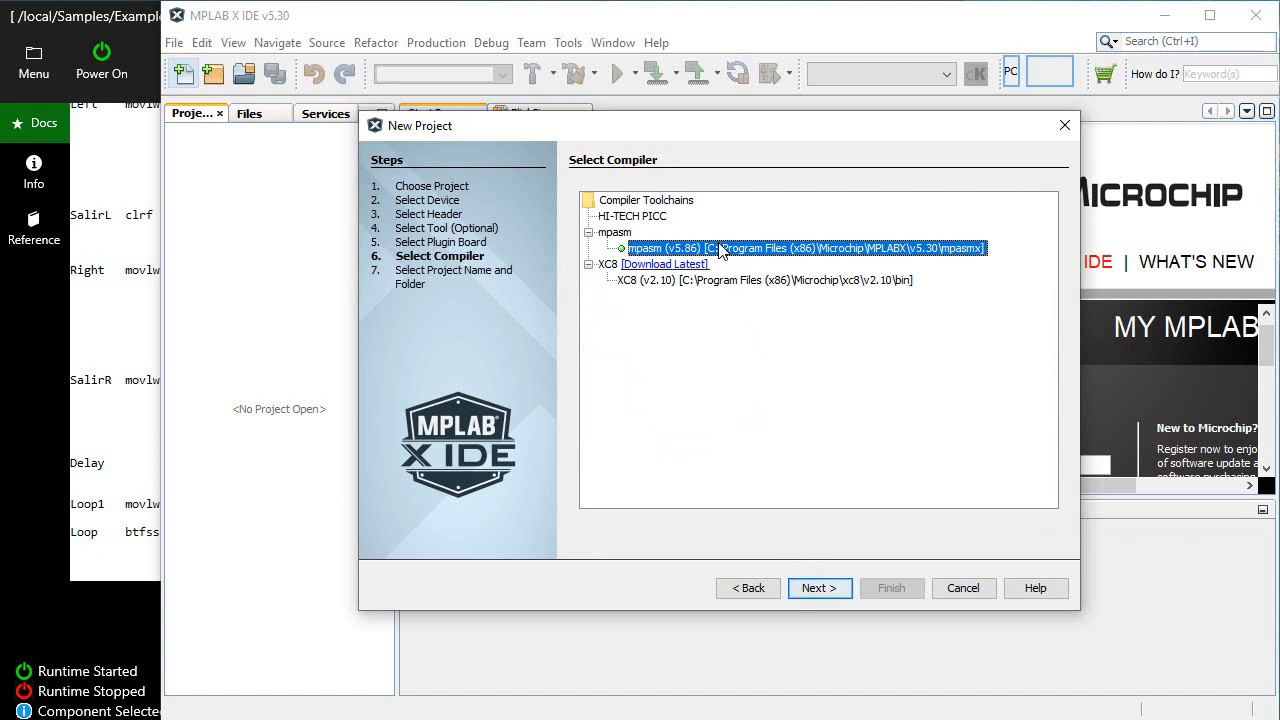
left_click(817, 588)
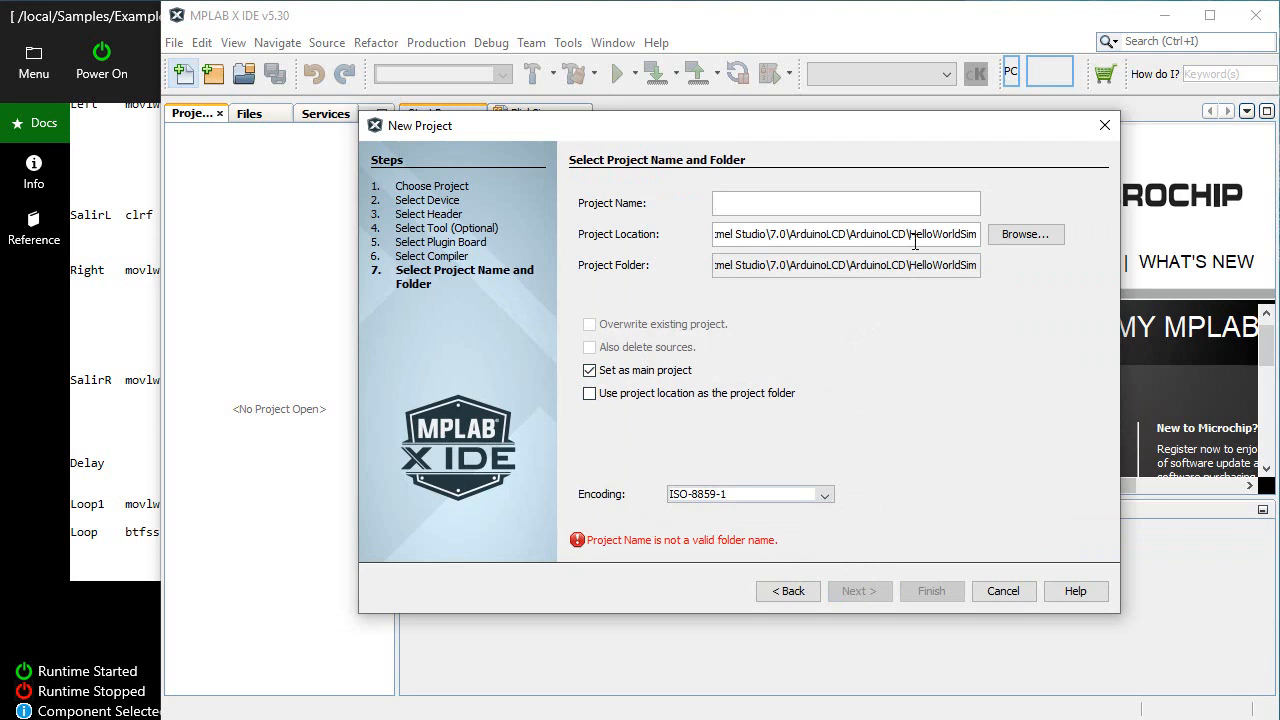
Set the project location to C:\temp, name the project Zigzag, and finish creating it
left_click(1022, 234)
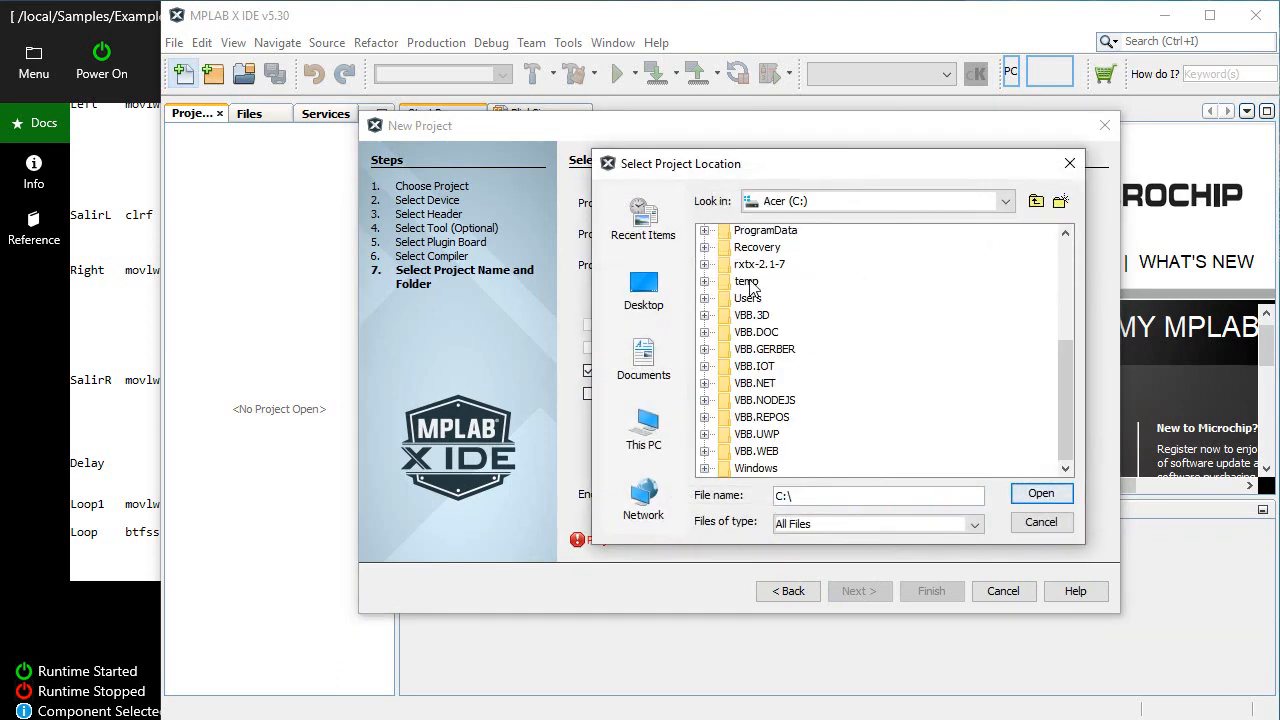
left_click(1040, 493)
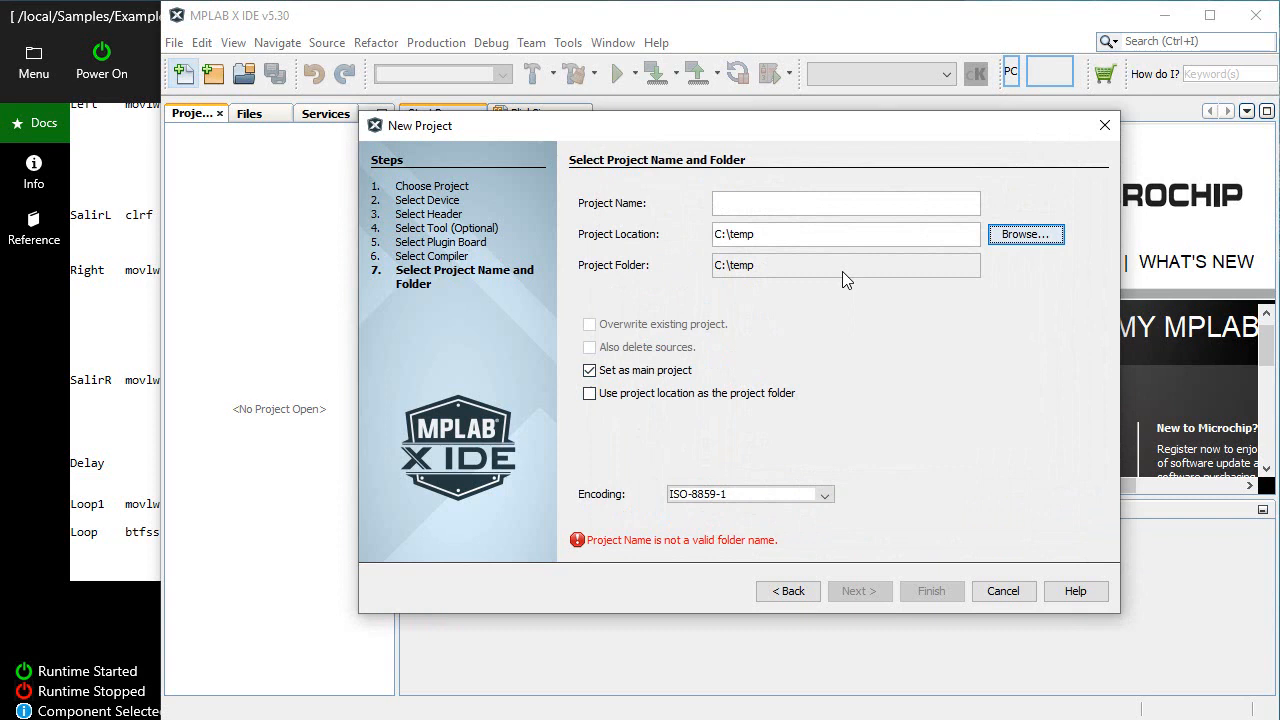
left_click(753, 210)
type("Zi")
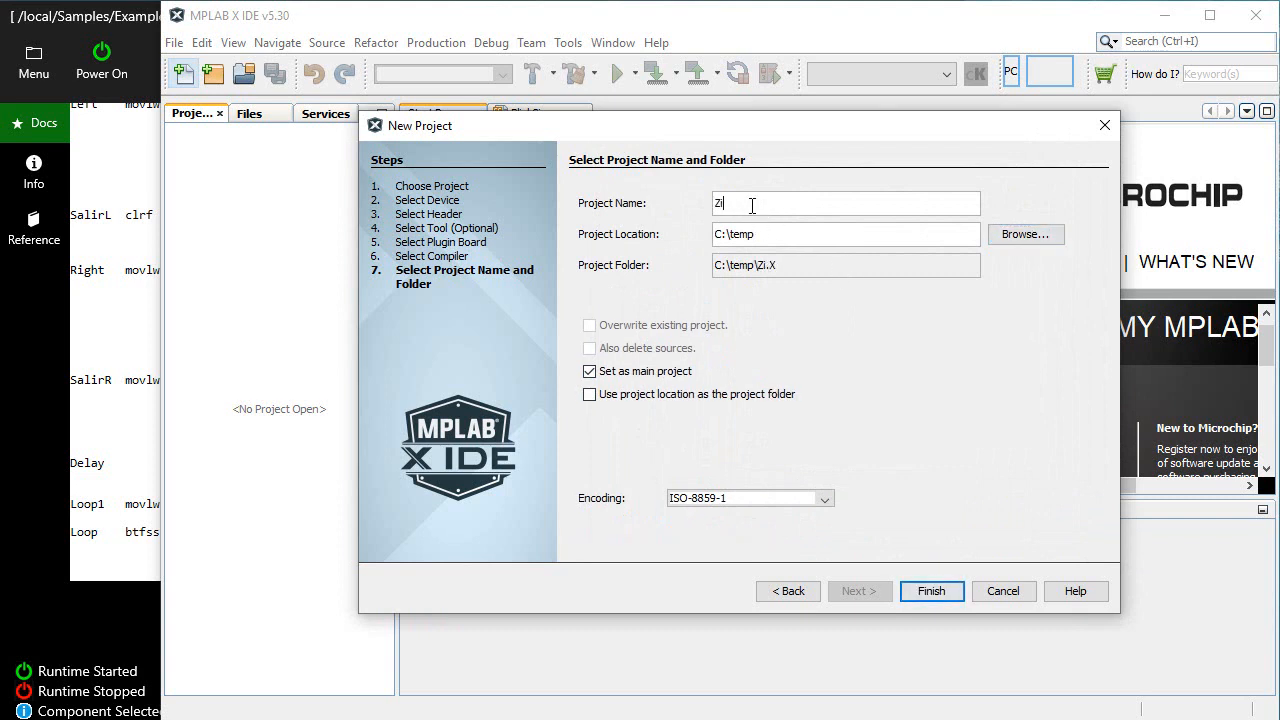
type("gzag")
left_click(931, 591)
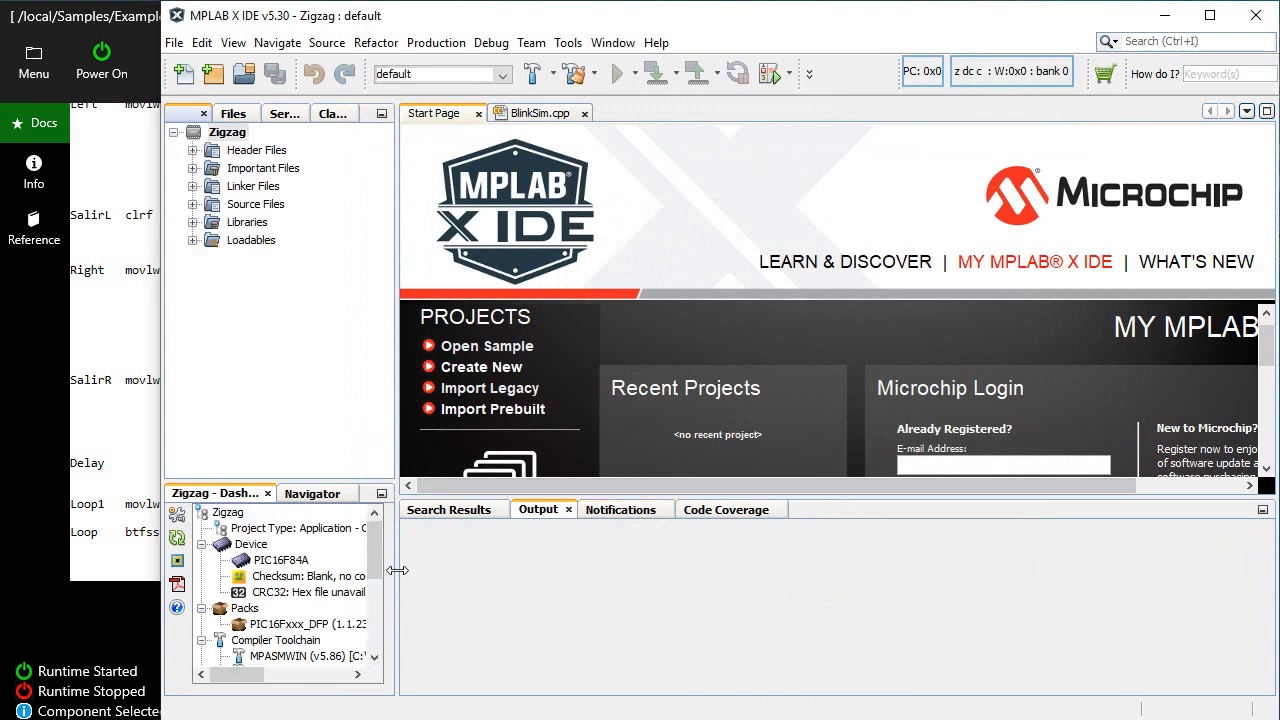
Widen the project pane and add a new pic_8b_general.asm file named Zigzag to the project's Source Files
left_click_drag(397, 570, 474, 570)
left_click(195, 212)
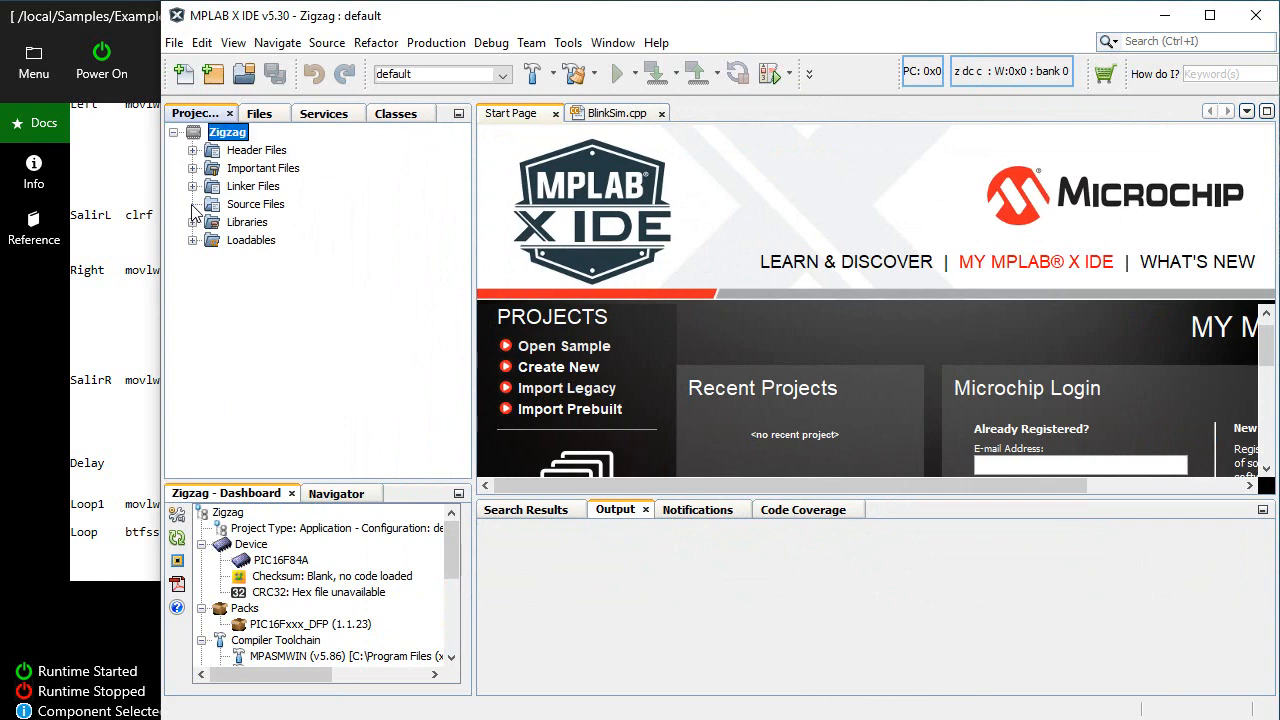
right_click(228, 204)
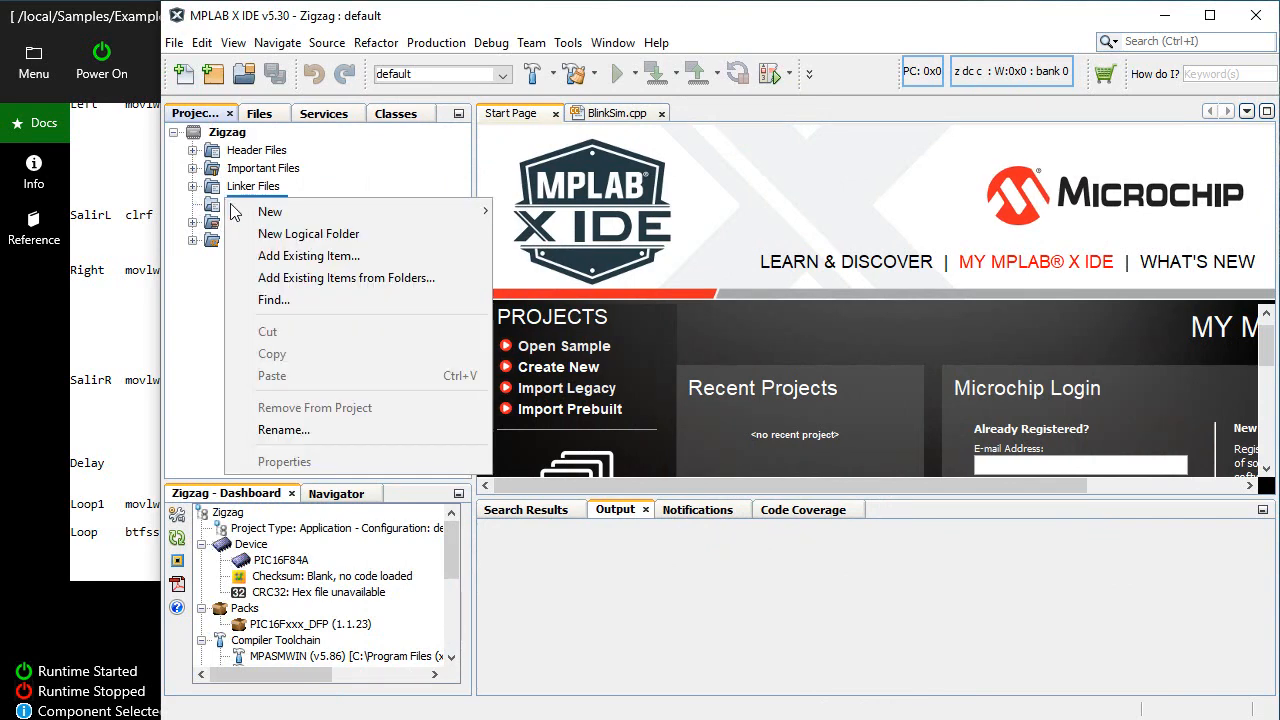
mouse_move(274, 211)
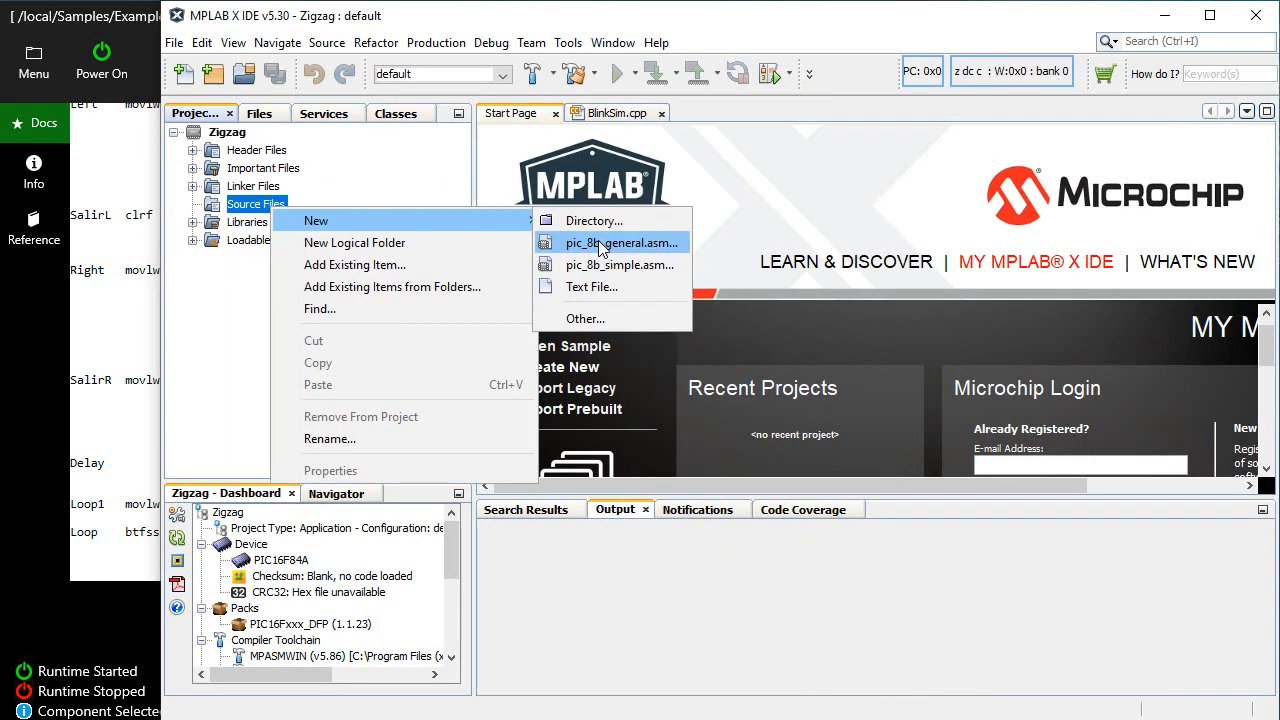
left_click(575, 234)
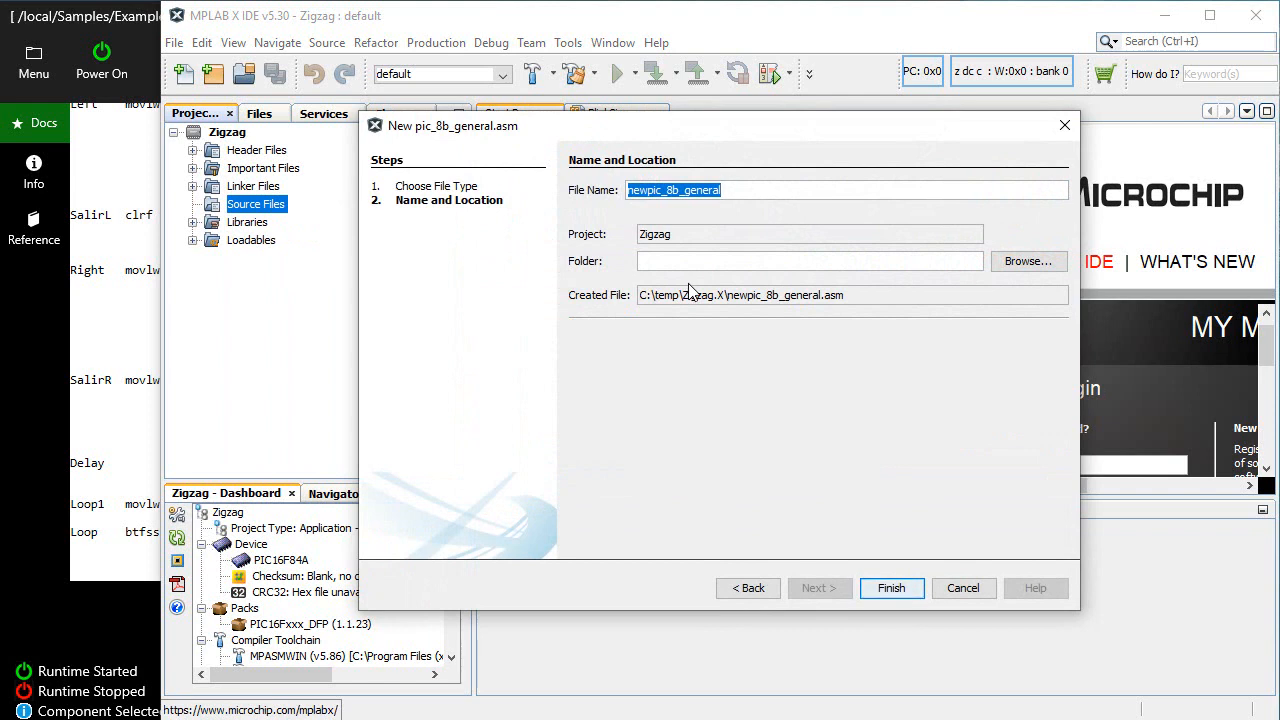
type("Z")
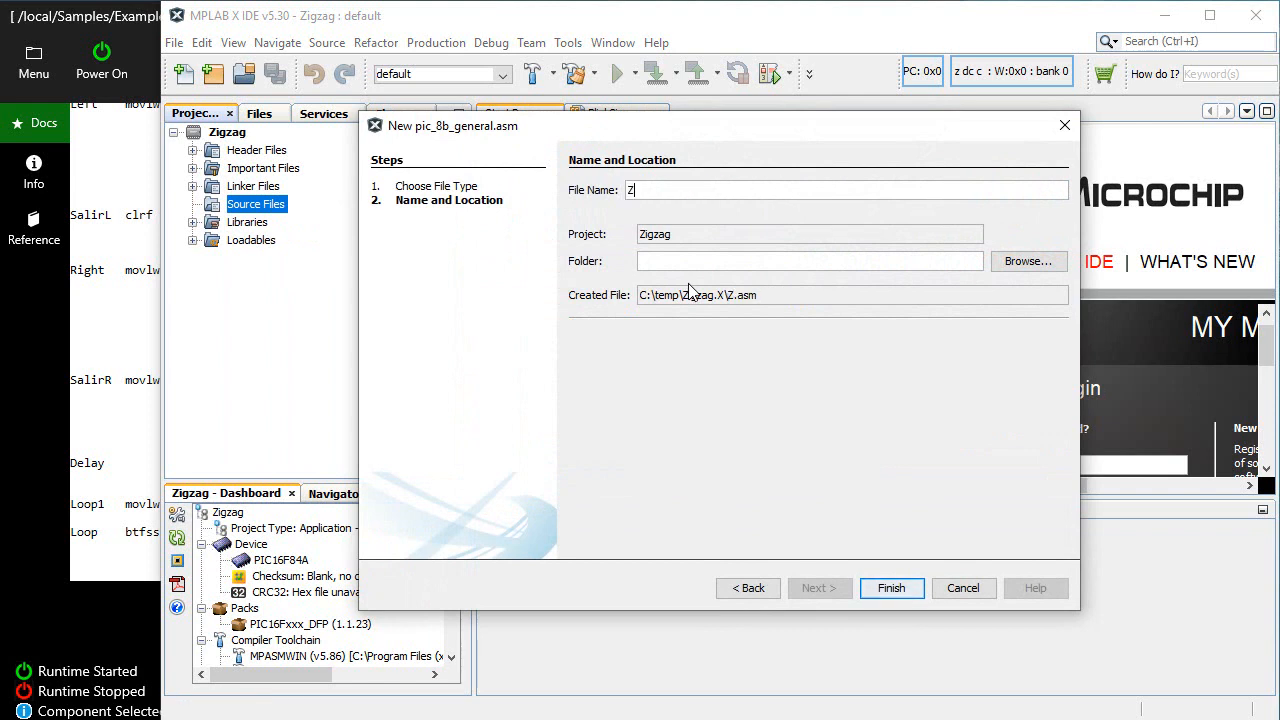
type("igzag")
left_click(893, 590)
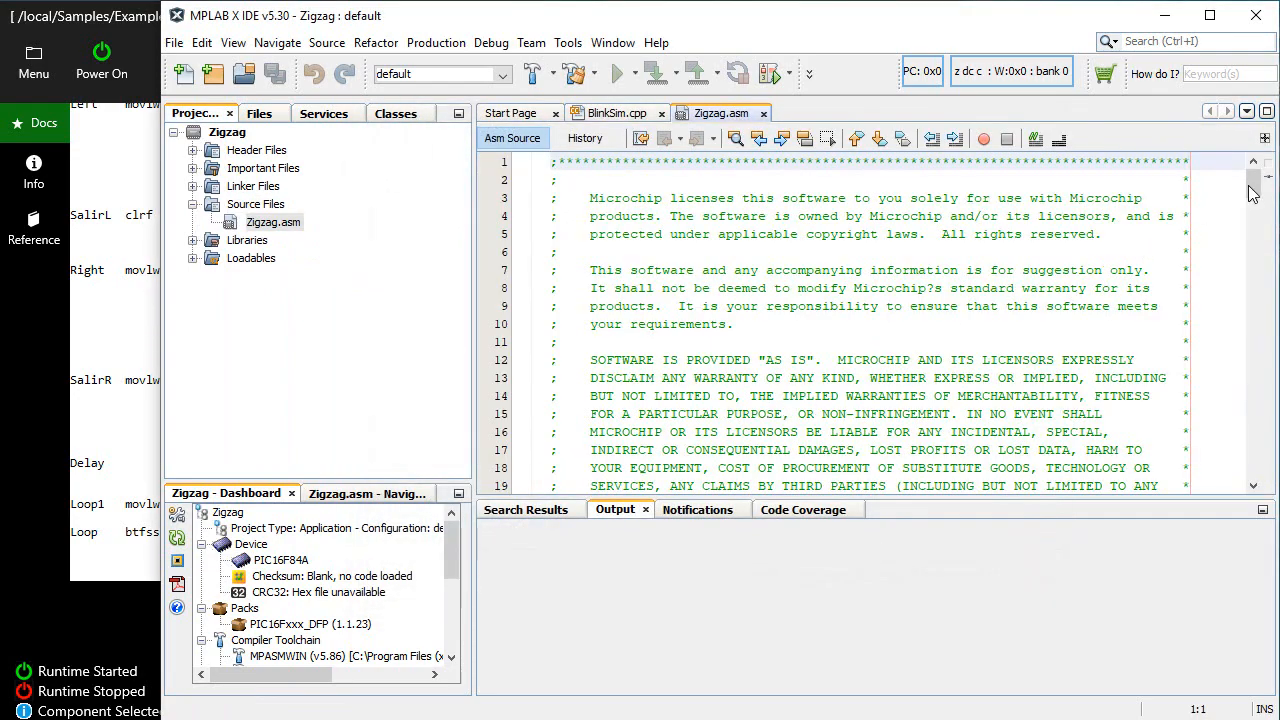
Replace the entire template code in Zigzag.asm with the ZigZag source copied from the Virtual Breadboard documentation page
left_click_drag(1253, 193, 1270, 480)
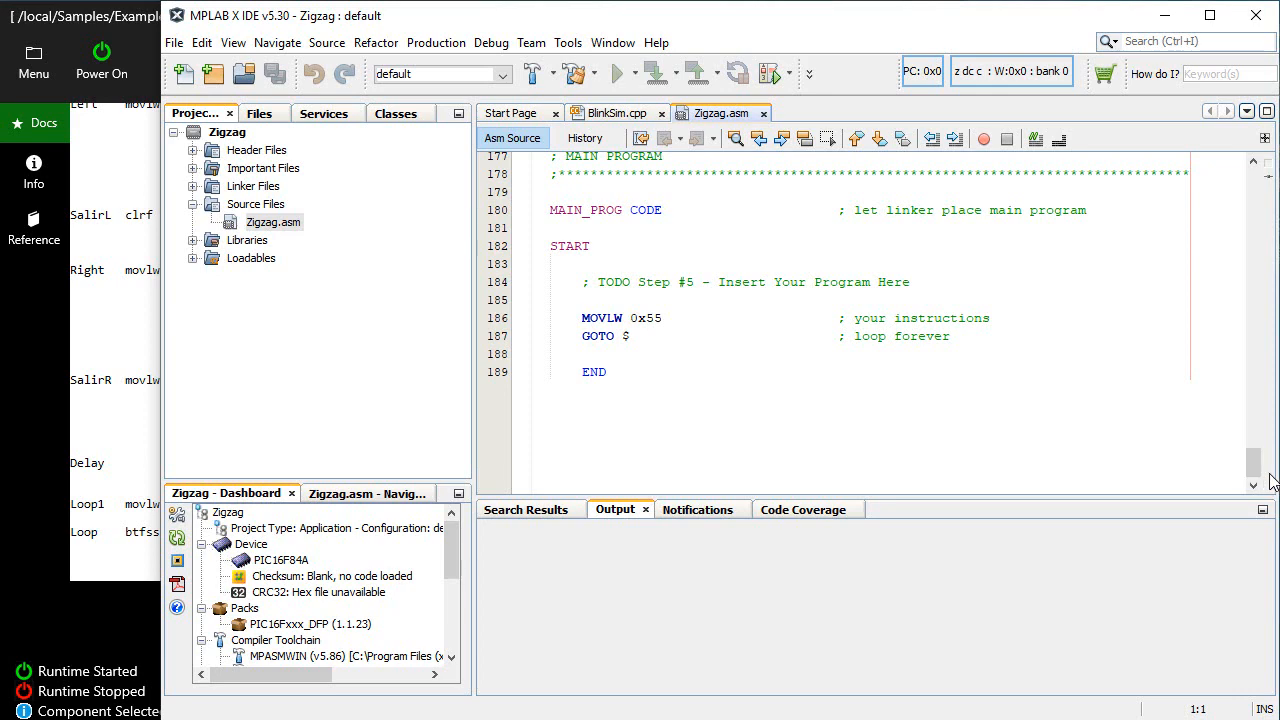
left_click(139, 276)
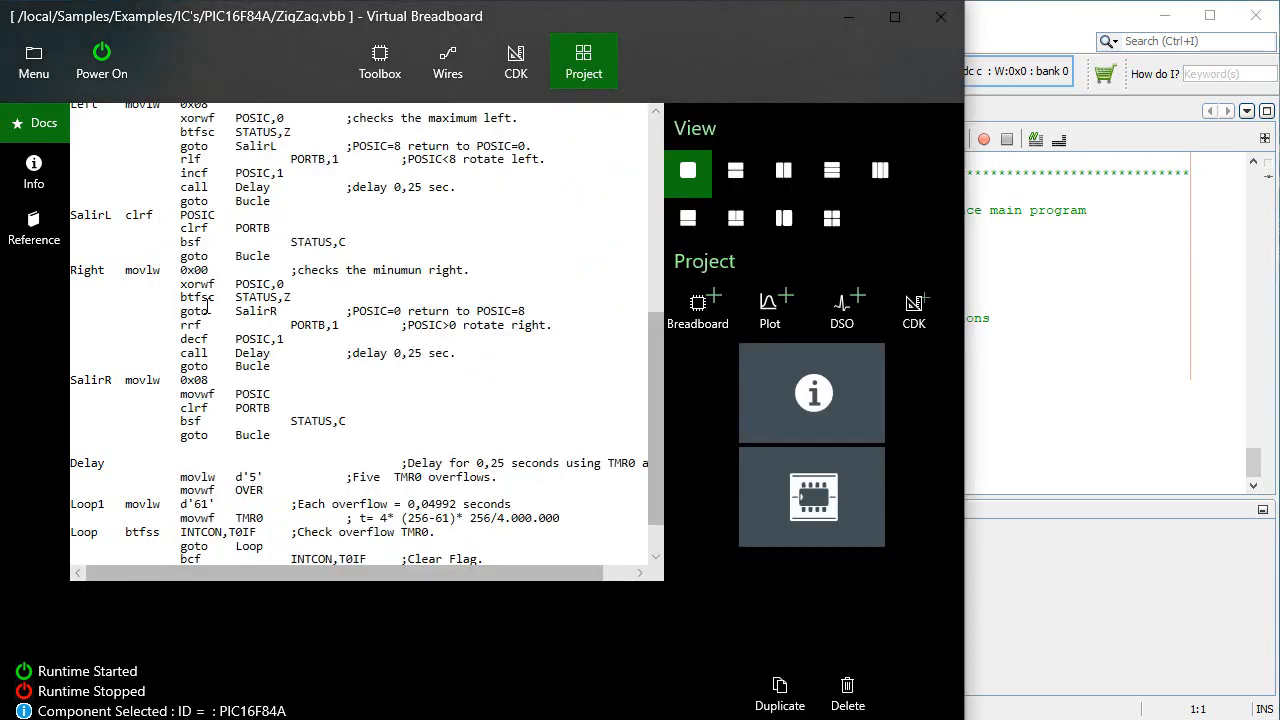
key("ctrl+a")
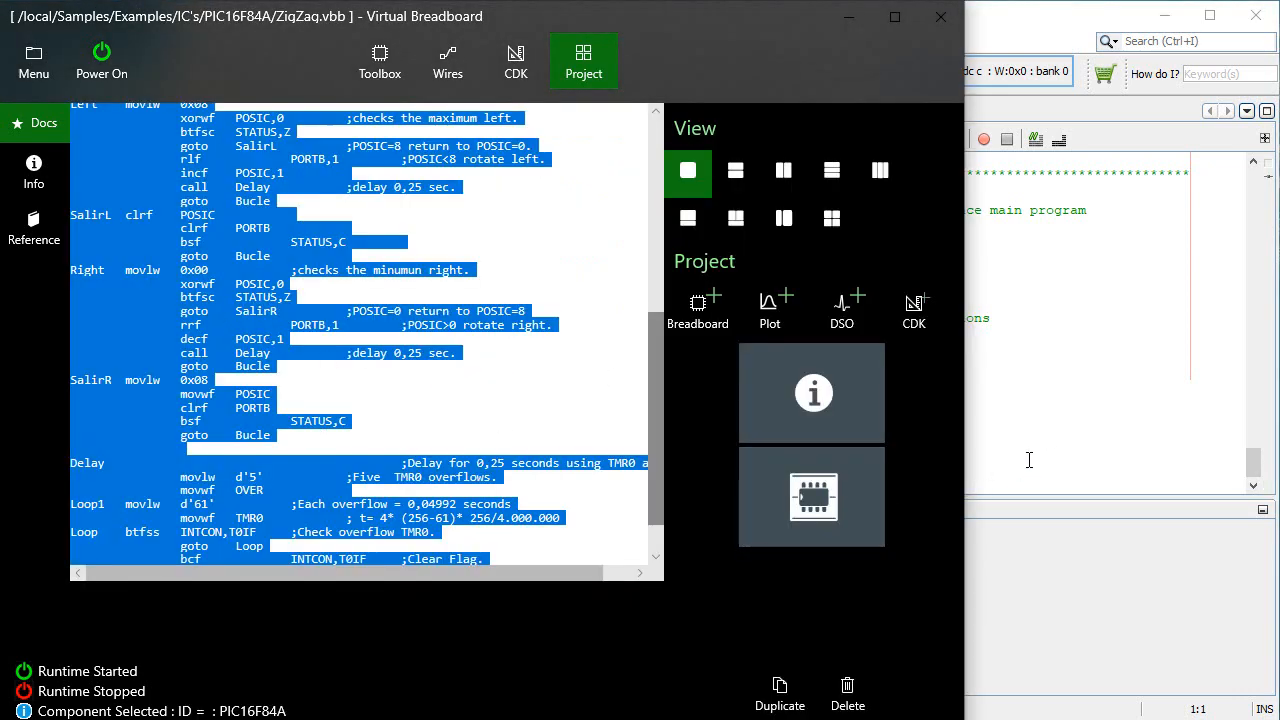
left_click(1068, 392)
key("ctrl+a")
key("ctrl+v")
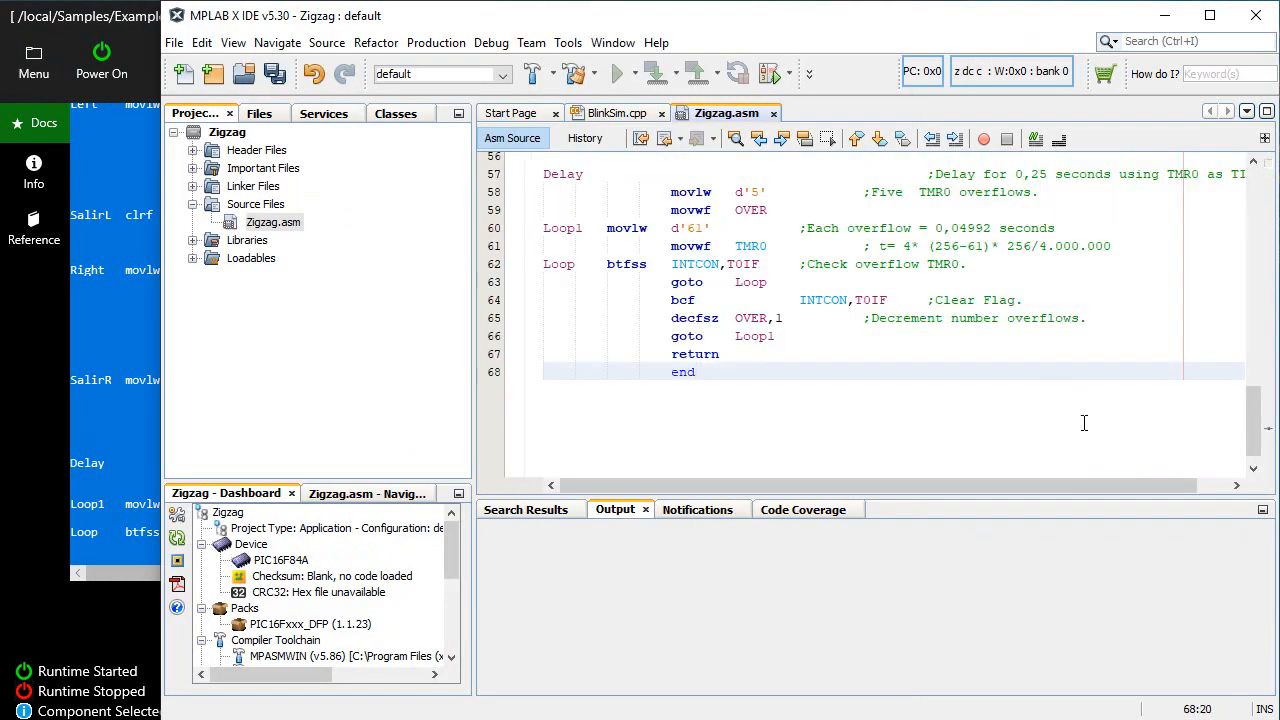
Build the main project with the pasted Zigzag.asm code
left_click_drag(1250, 434, 1263, 205)
left_click(958, 288)
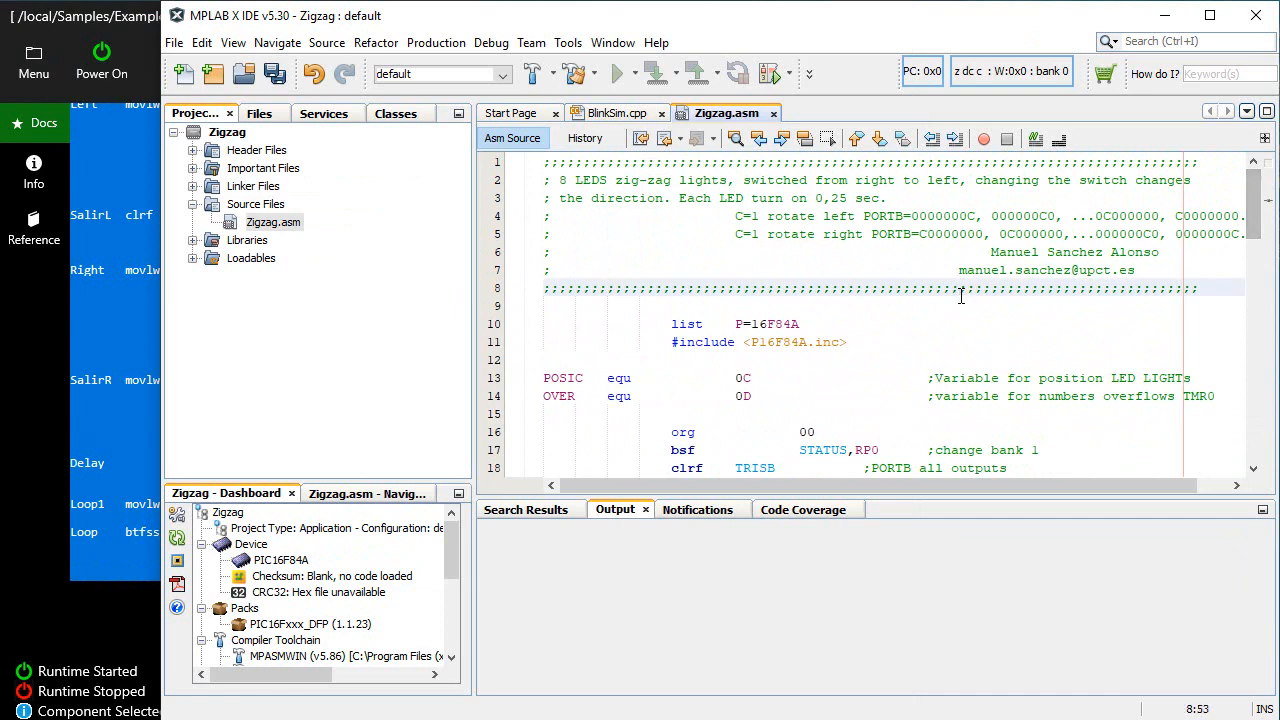
left_click(553, 74)
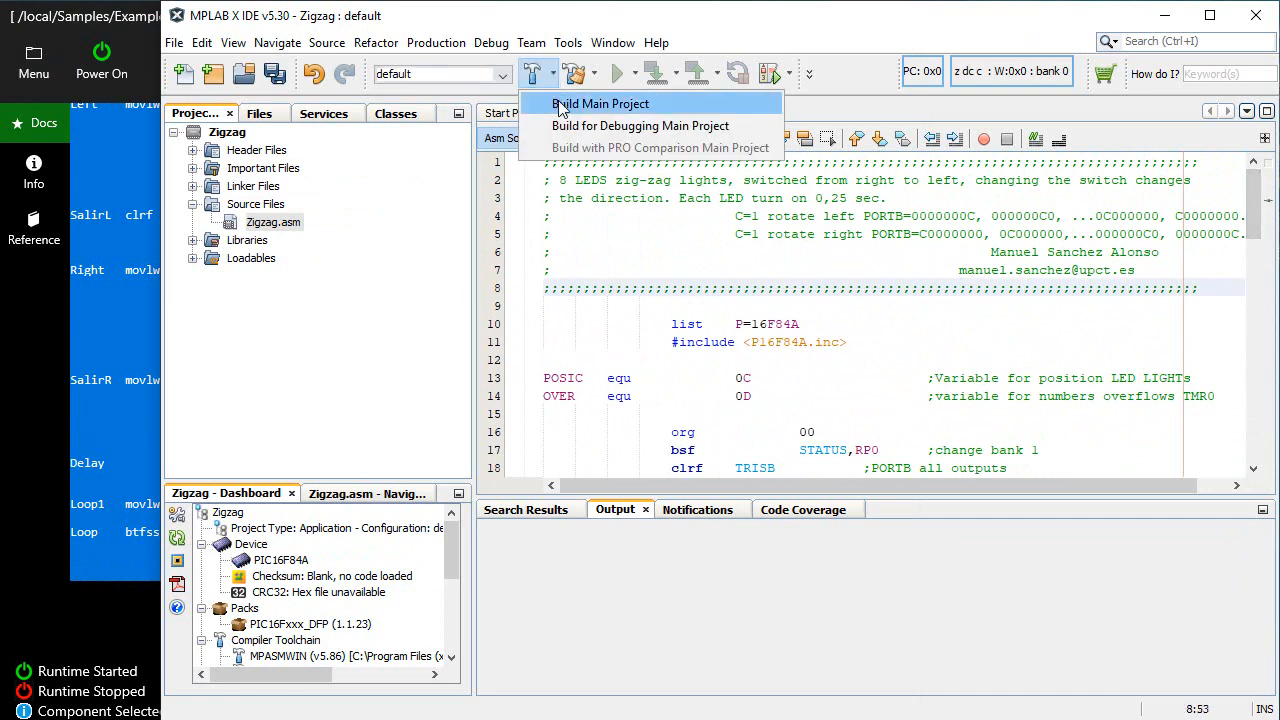
left_click(565, 100)
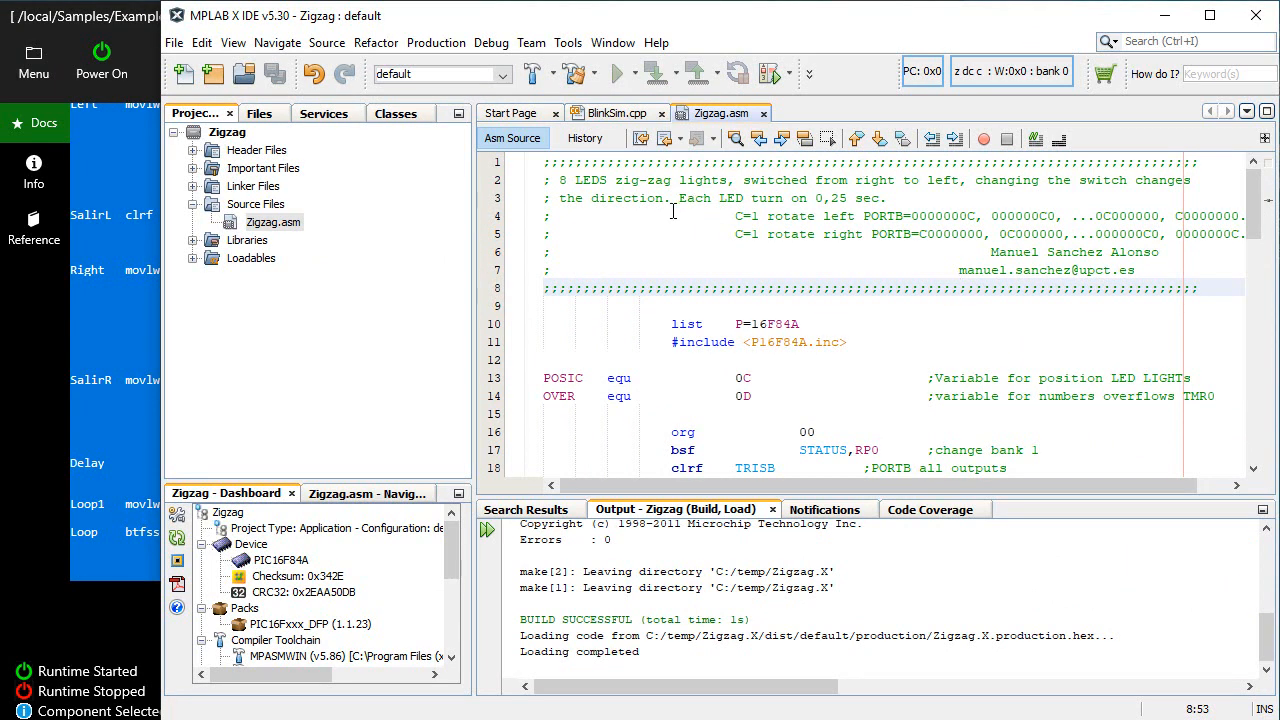
Switch to Virtual Breadboard, show the breadboard, and copy the MPLABX connection string from the 16F84A chip's PIC App property
left_click(27, 371)
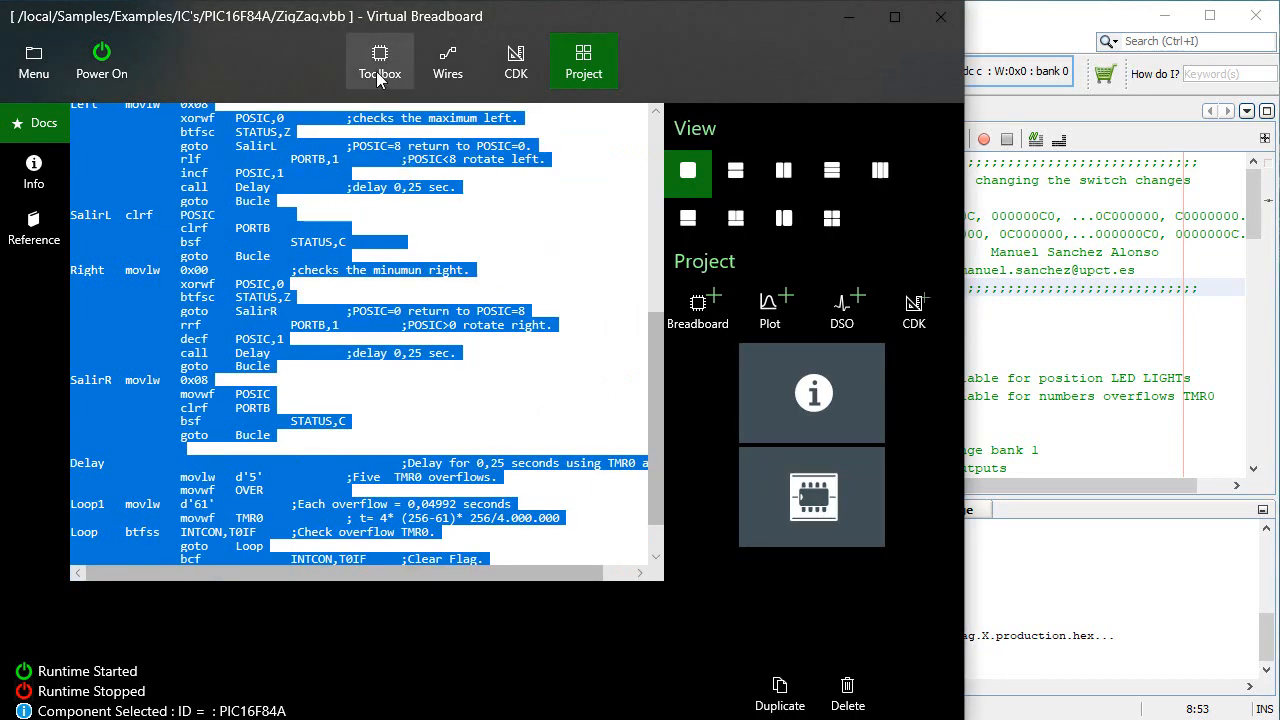
left_click_drag(812, 497, 41, 337)
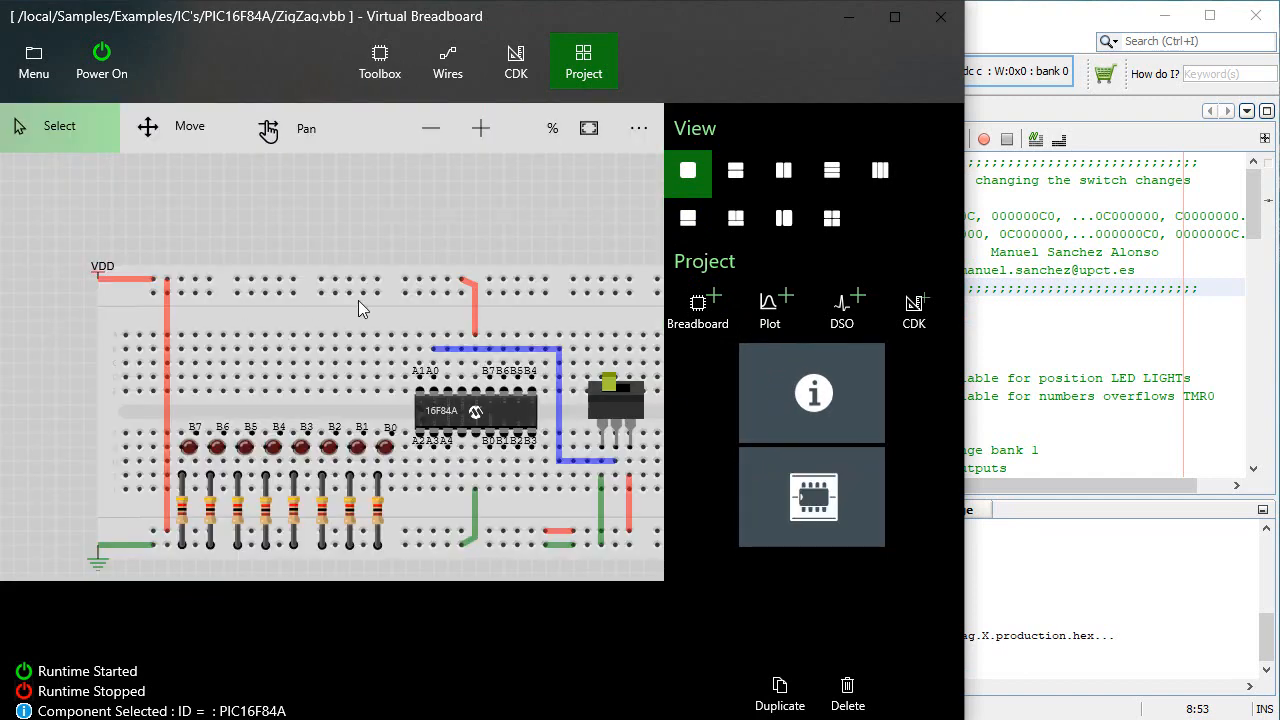
left_click(438, 400)
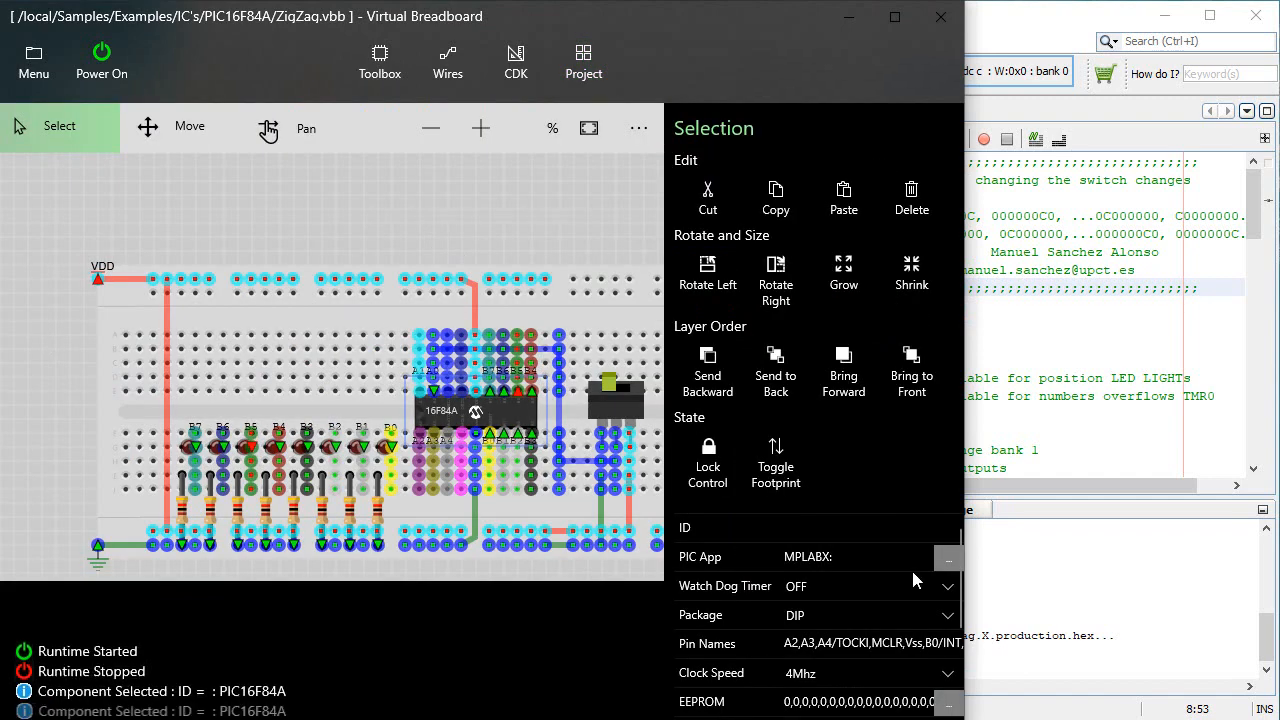
left_click(944, 561)
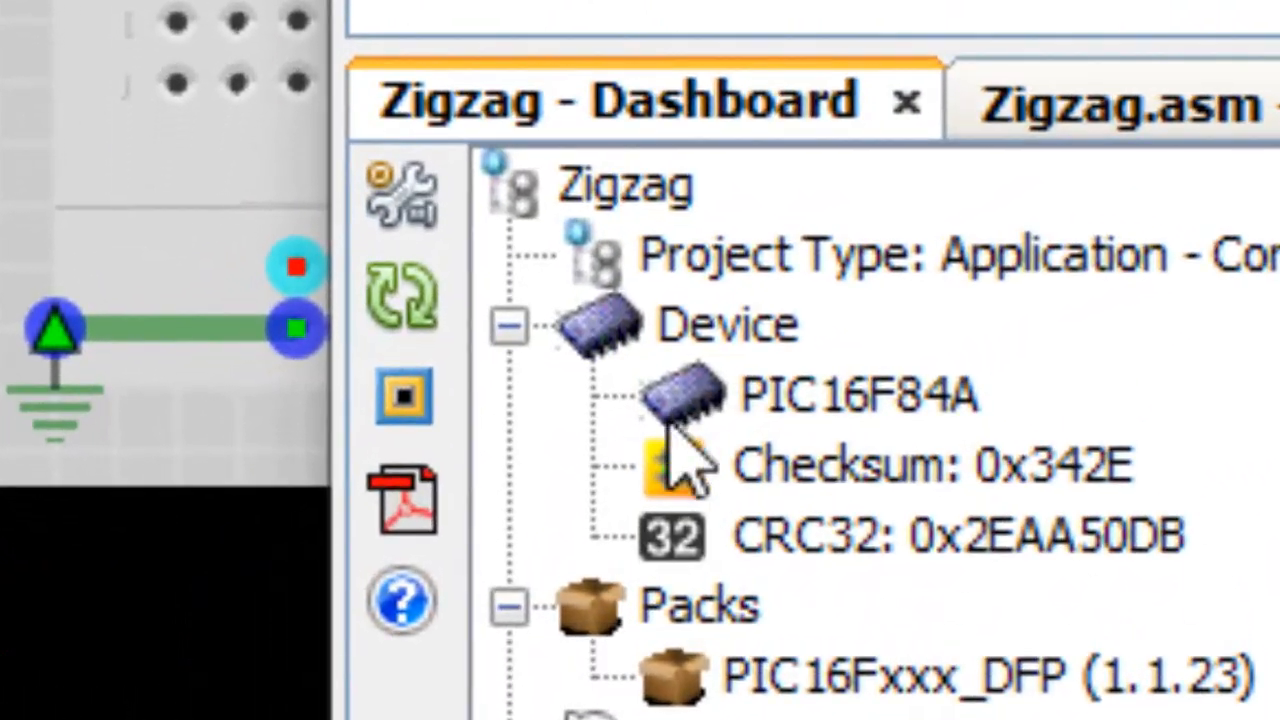
In MPLAB X IDE, paste the copied string as the VBB MPLABX Connection String in the Zigzag project's VBBX properties and apply it
left_click(414, 217)
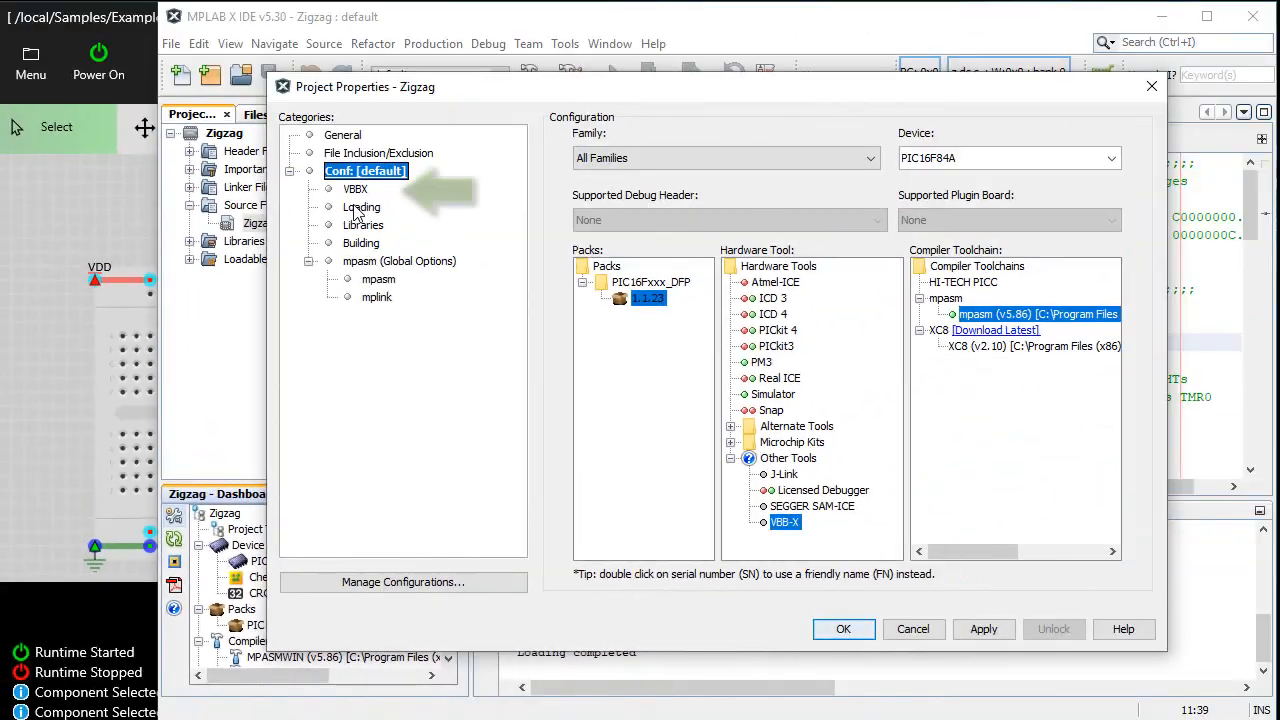
left_click(355, 189)
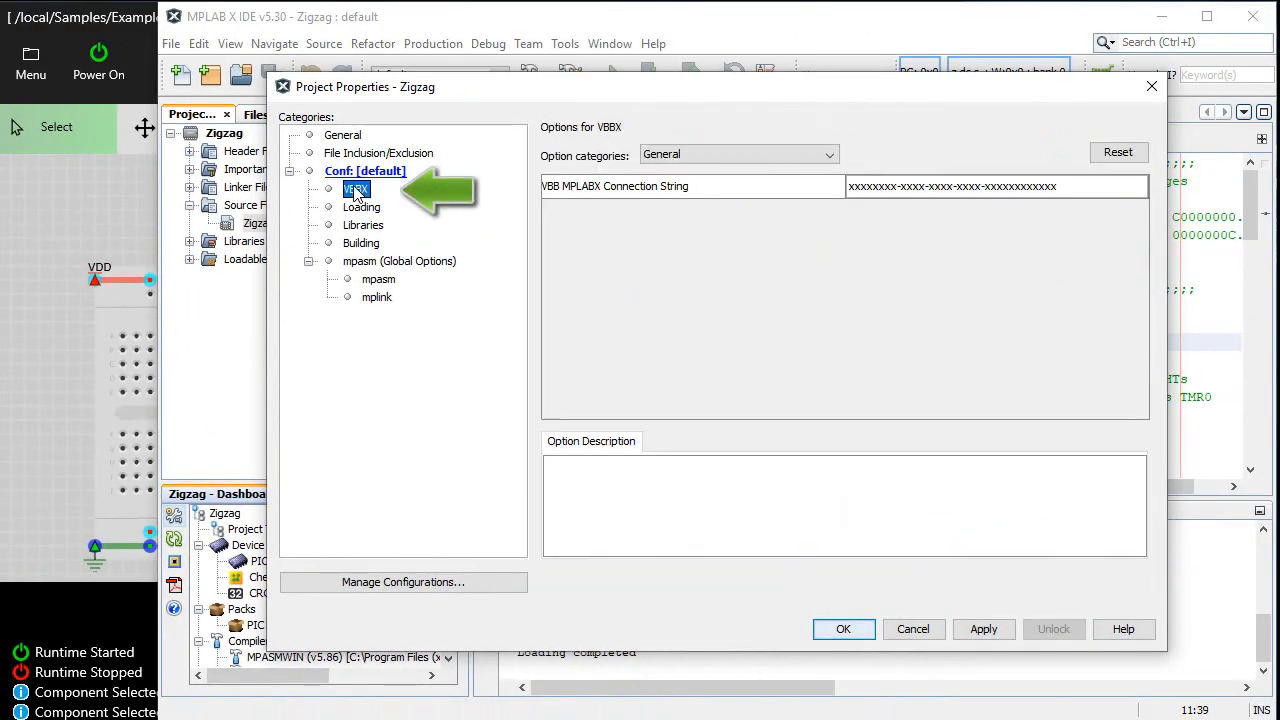
left_click(1065, 192)
left_click(1074, 191)
left_click_drag(1069, 188, 807, 164)
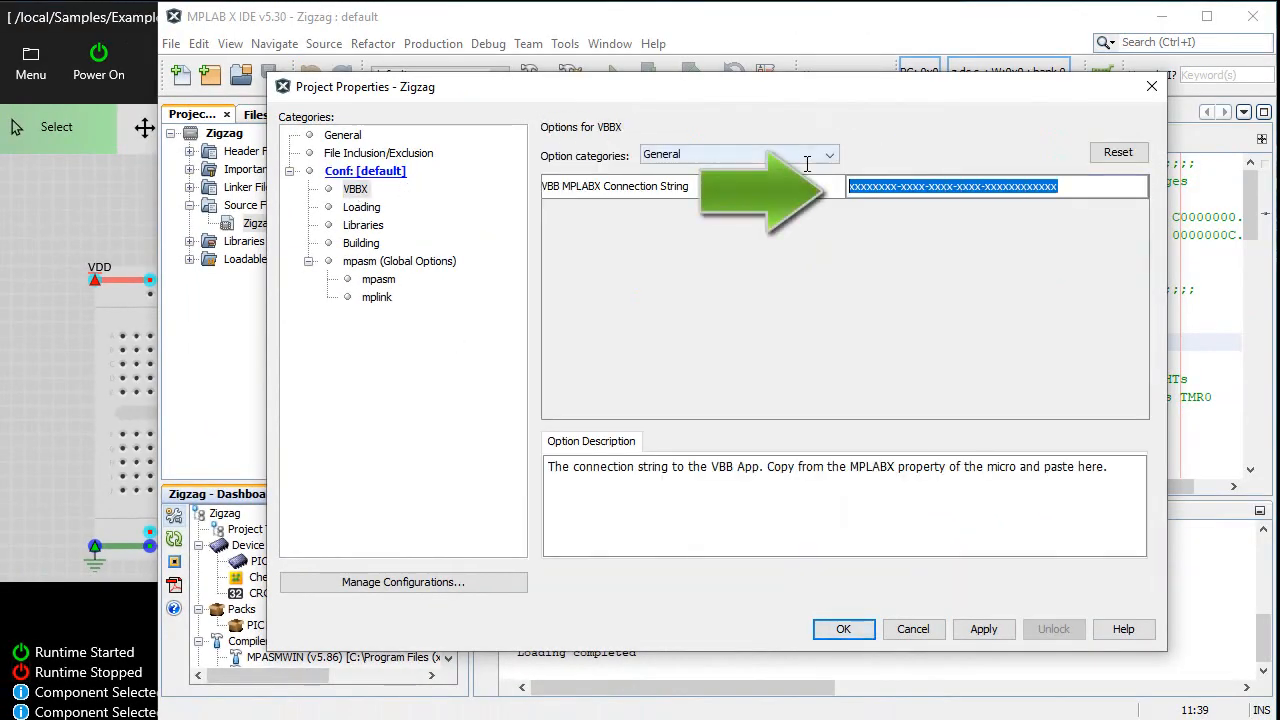
key("ctrl+v")
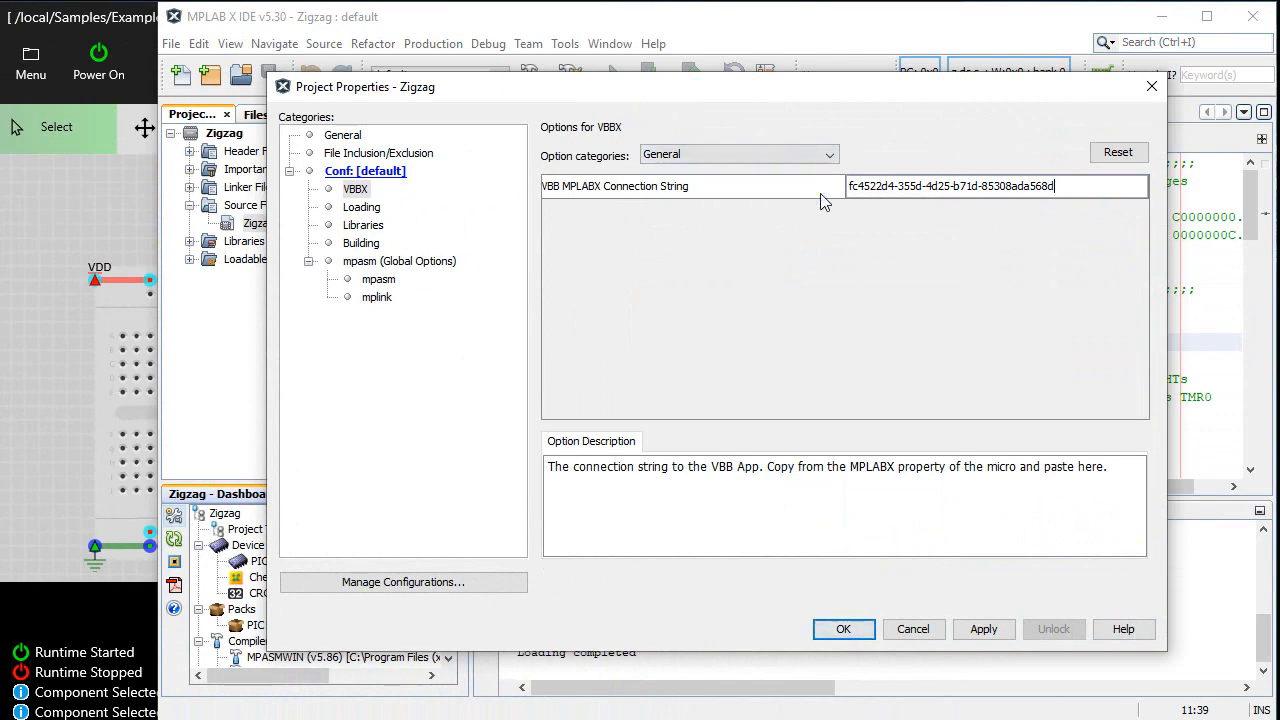
left_click(985, 630)
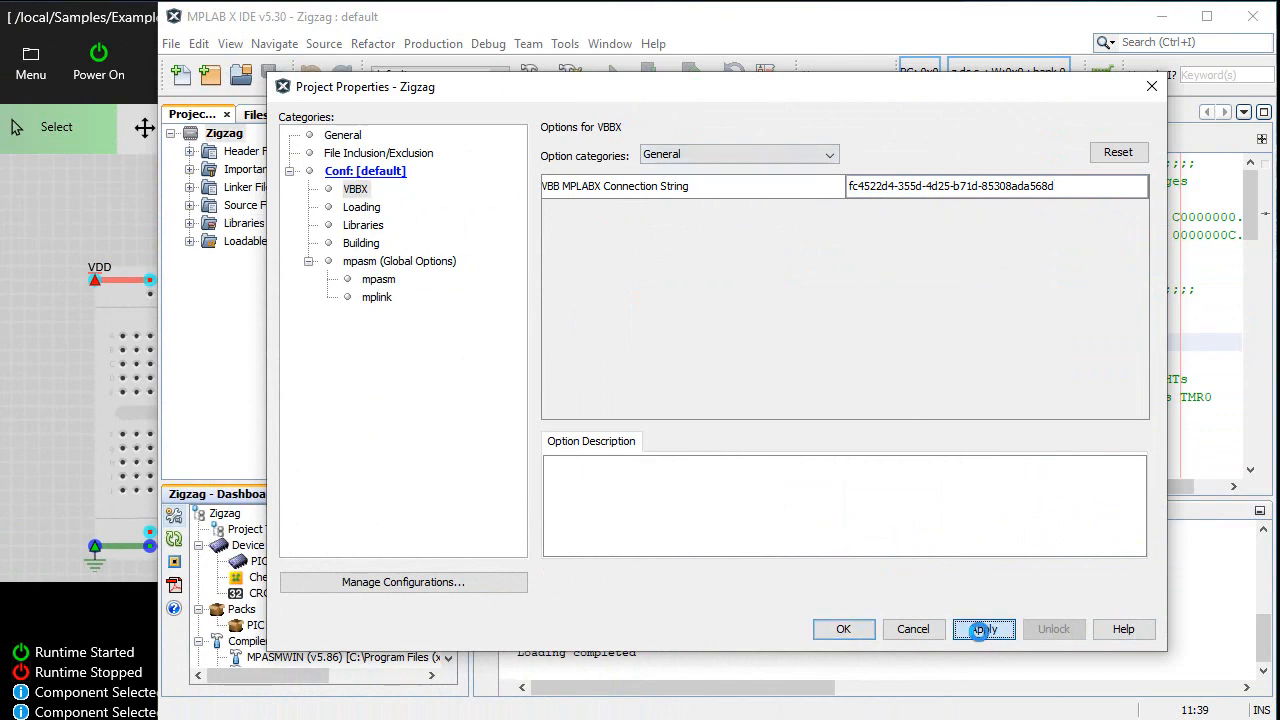
Close the Zigzag project properties, switch to Virtual Breadboard and power on the PIC16F84A circuit
left_click(841, 630)
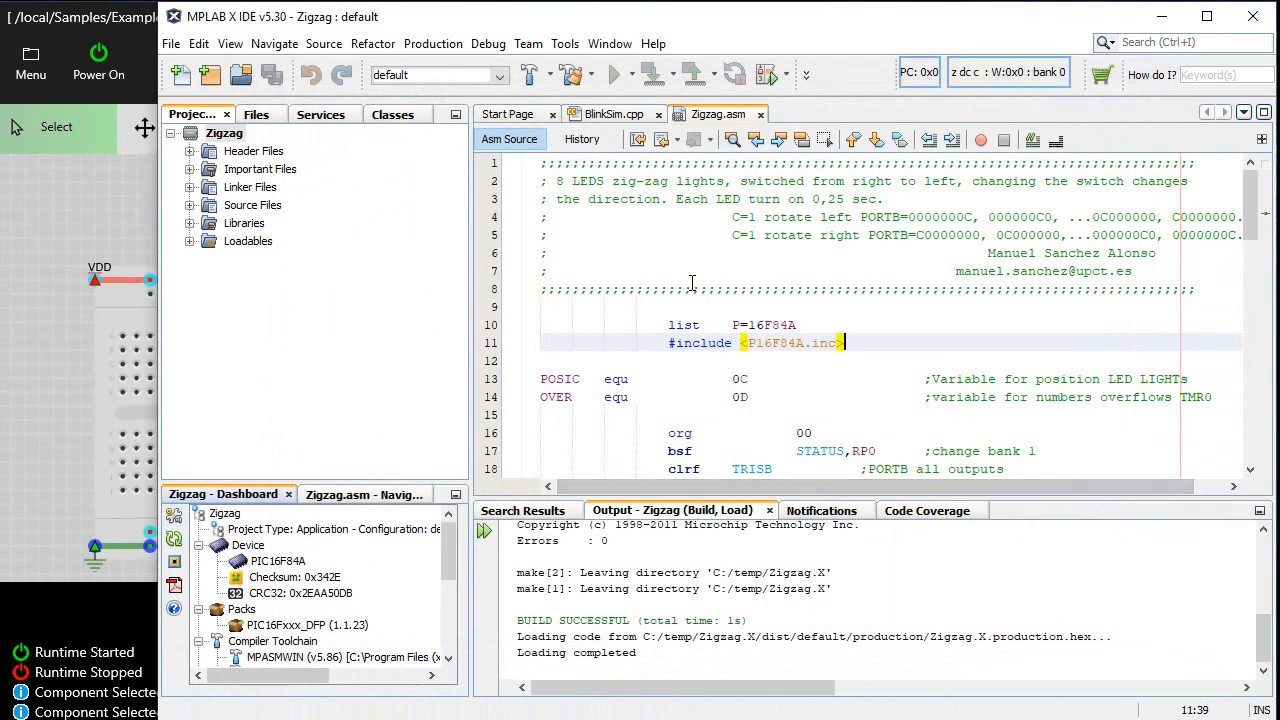
left_click(98, 186)
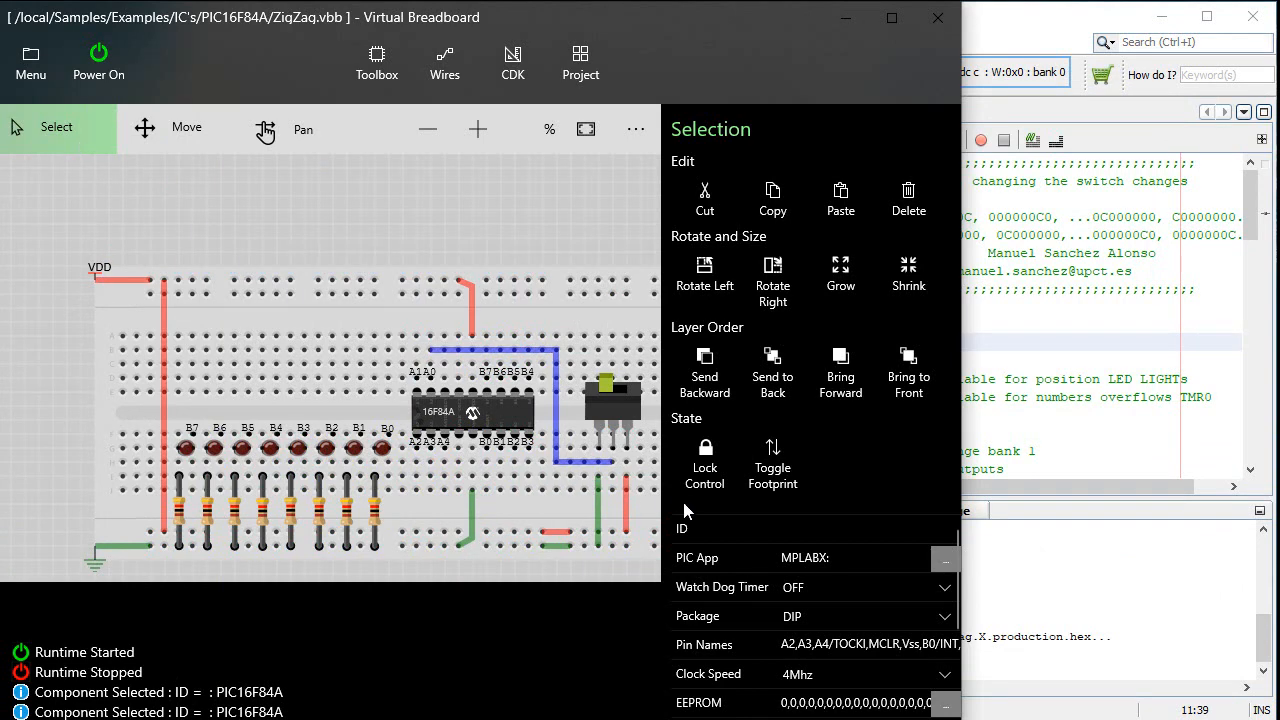
left_click(104, 72)
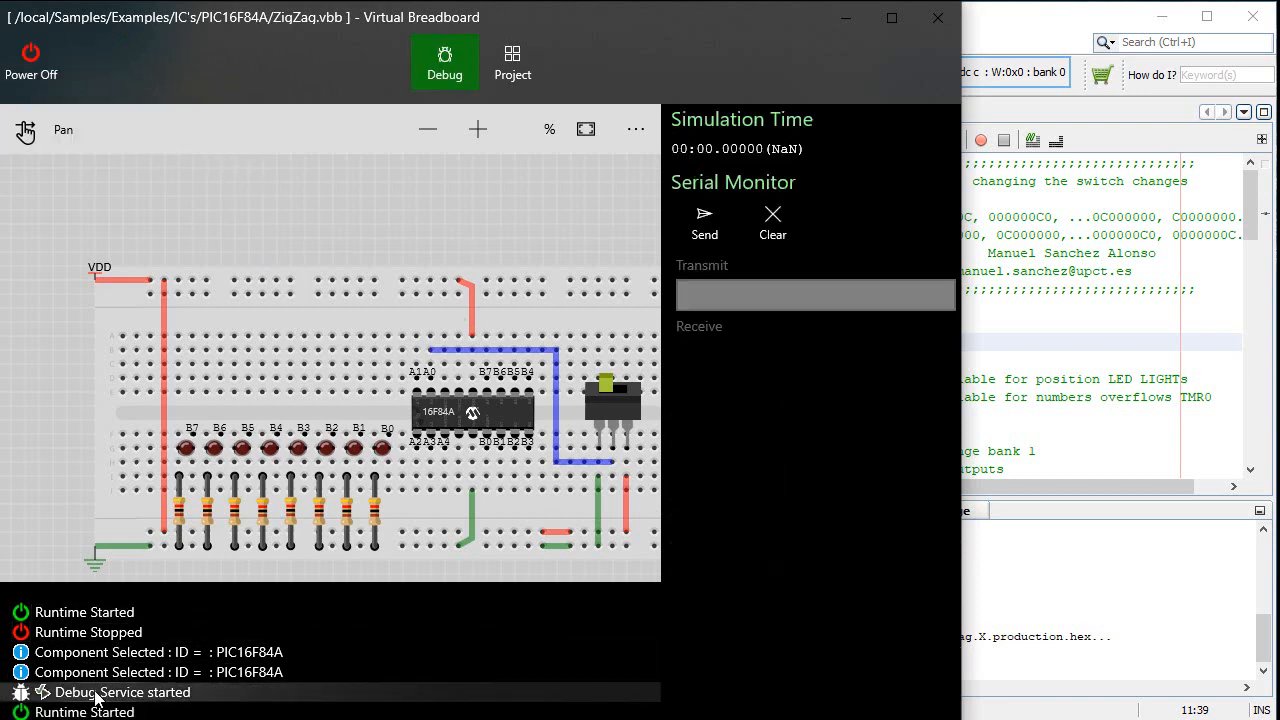
Switch back to MPLAB X IDE and start a debug session for the Zigzag main project
left_click(1172, 185)
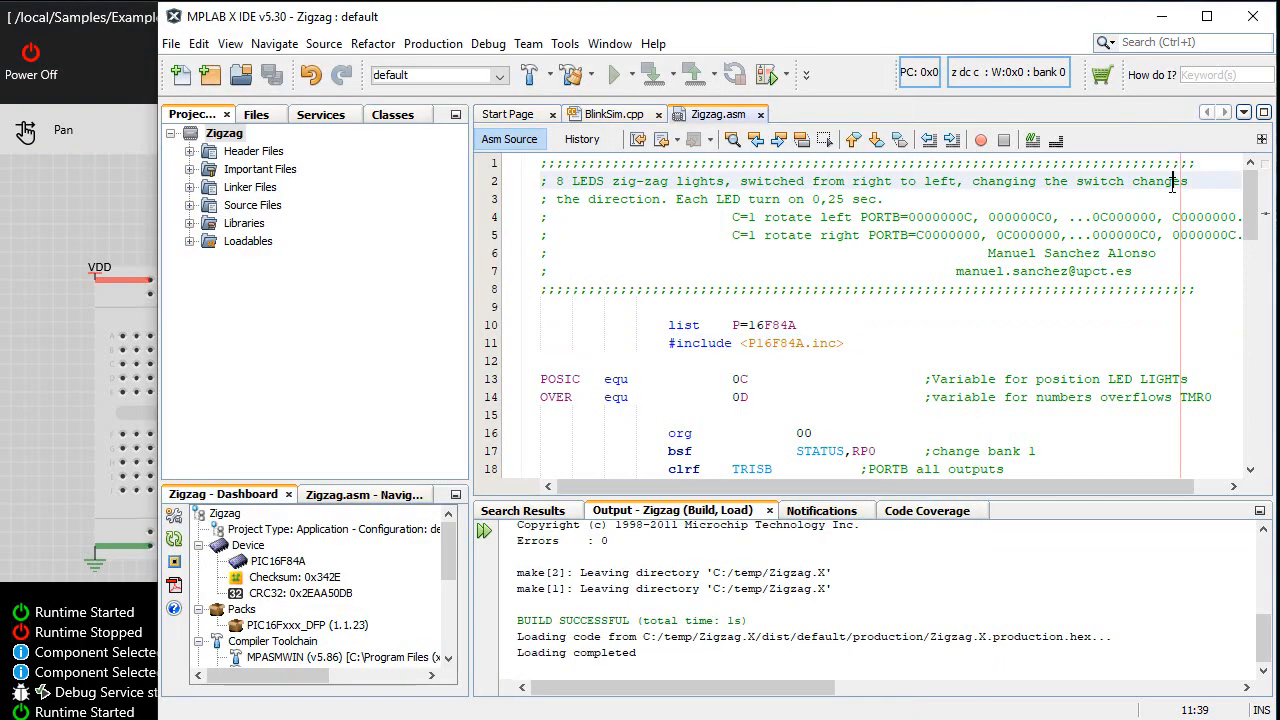
left_click(786, 74)
left_click(795, 103)
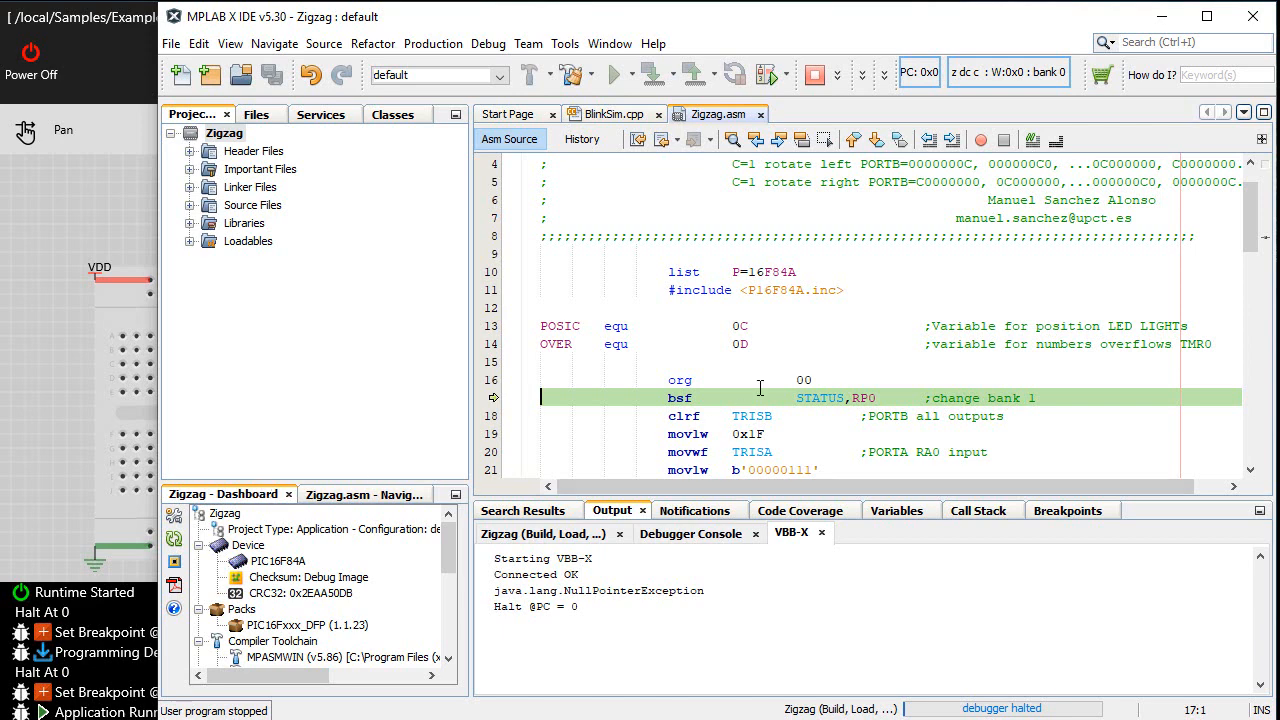
Step into the first four instructions of Zigzag.asm, from the bsf STATUS,RP0 line onward
left_click(842, 76)
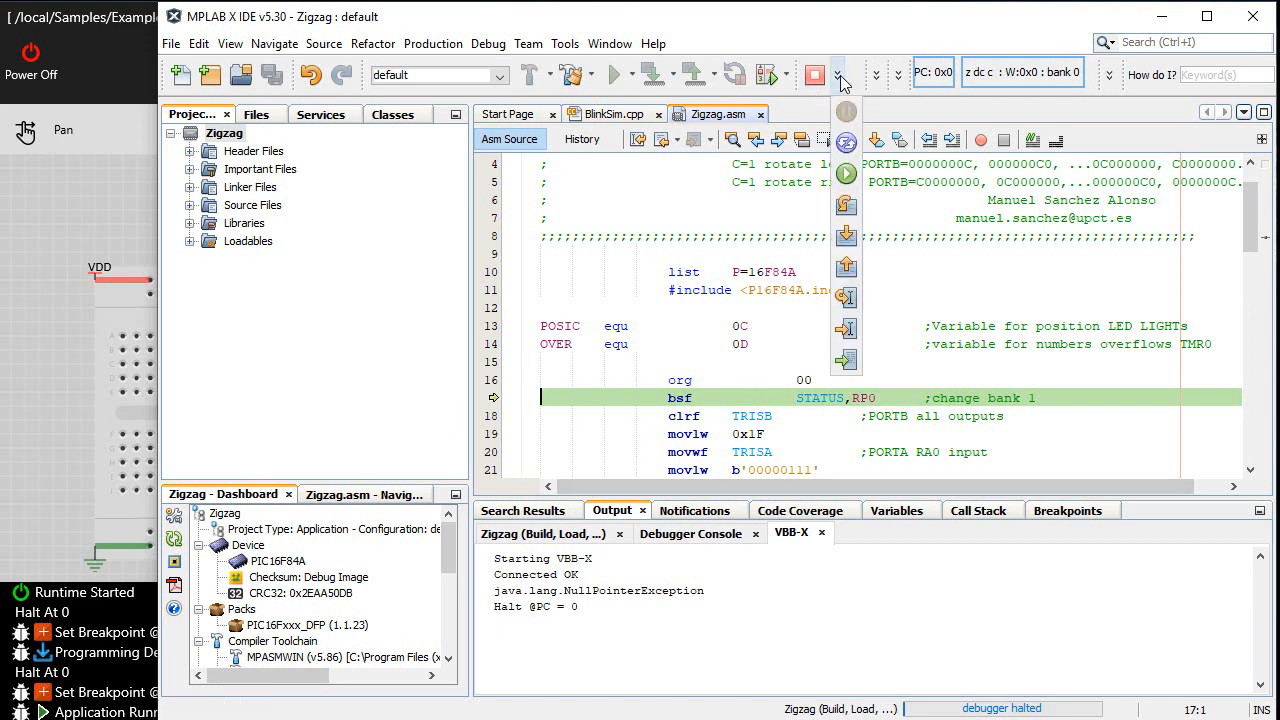
left_click(846, 236)
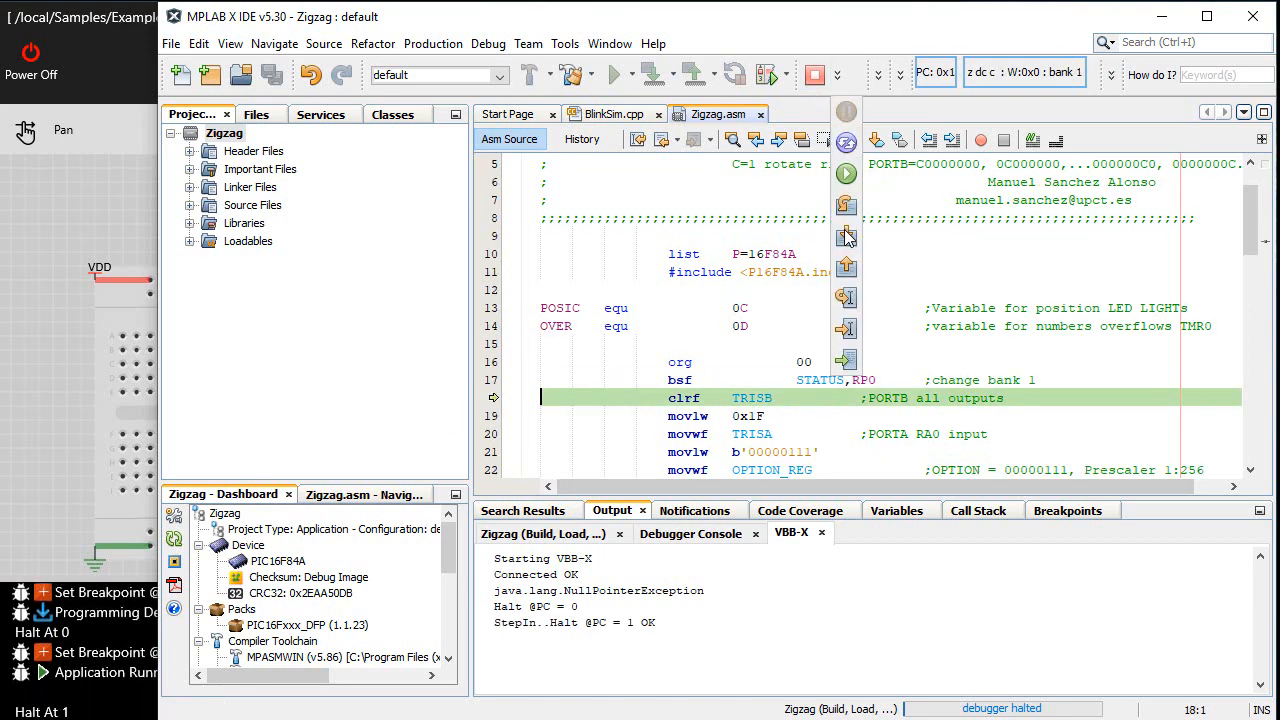
left_click(846, 240)
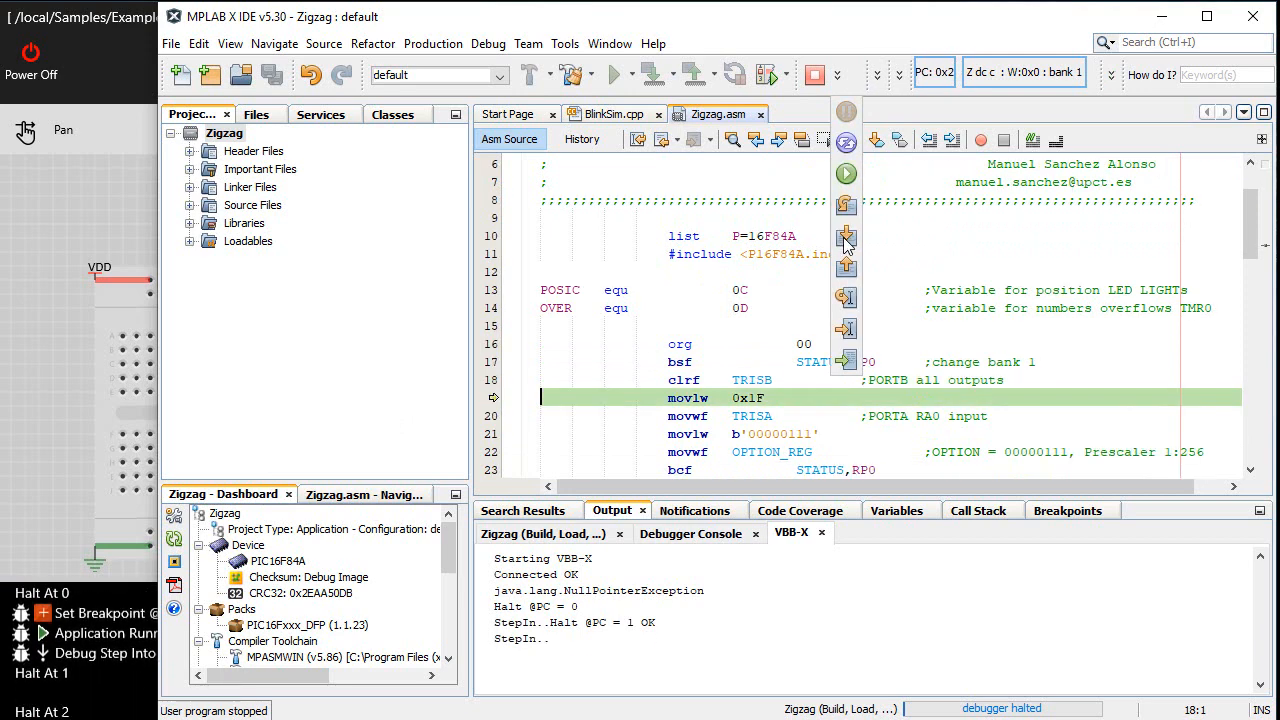
left_click(846, 240)
left_click(846, 240)
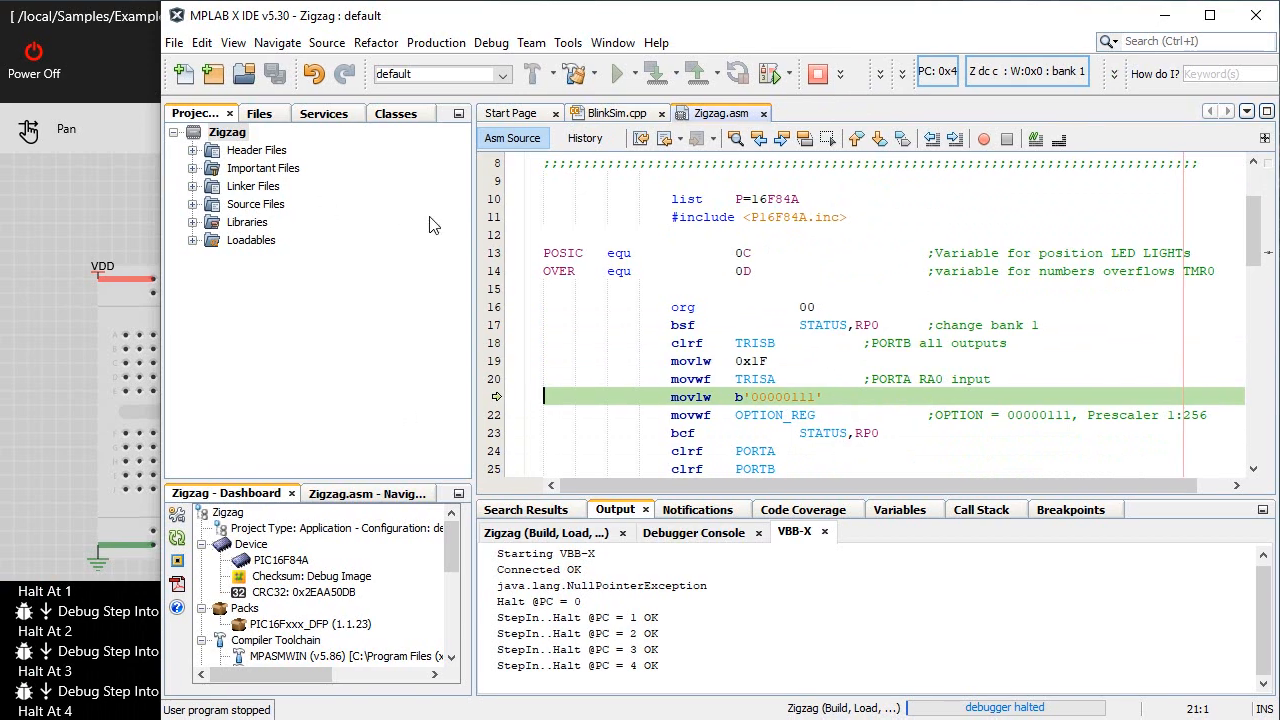
Narrow the MPLAB X IDE window to uncover the breadboard's eight LEDs, and continue running the program
left_click_drag(470, 226, 291, 219)
left_click_drag(160, 214, 410, 212)
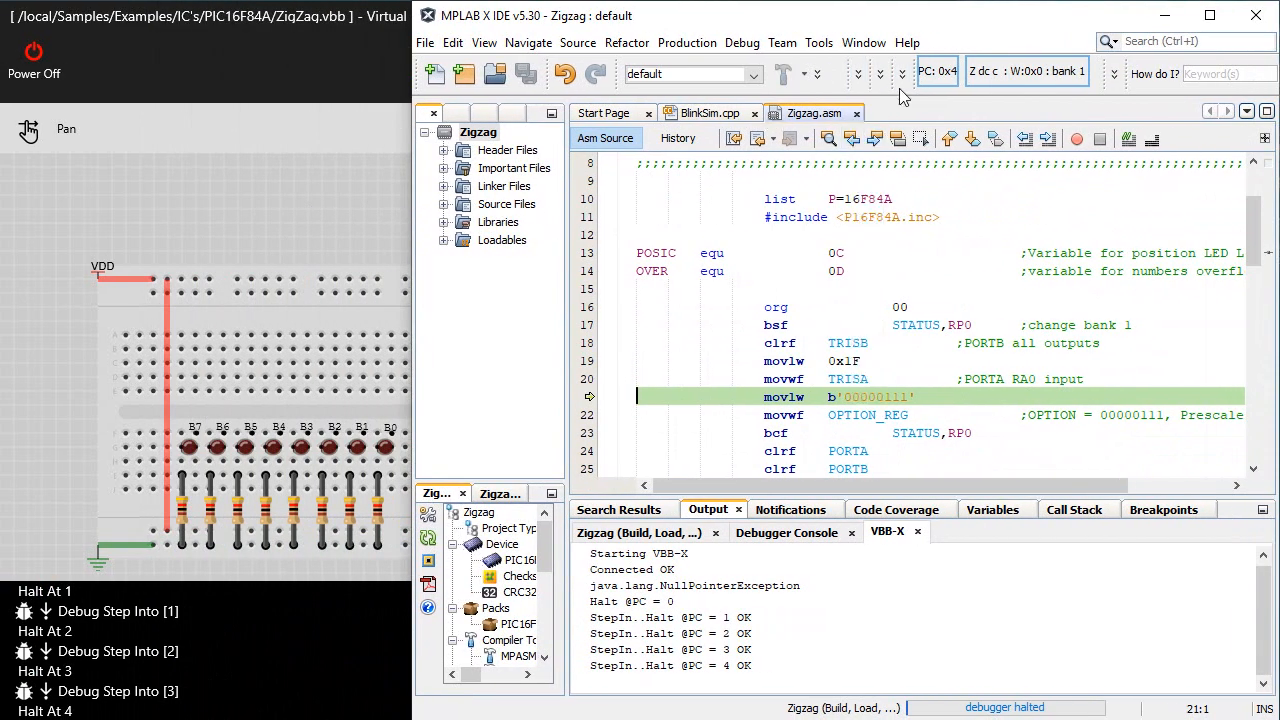
left_click(858, 76)
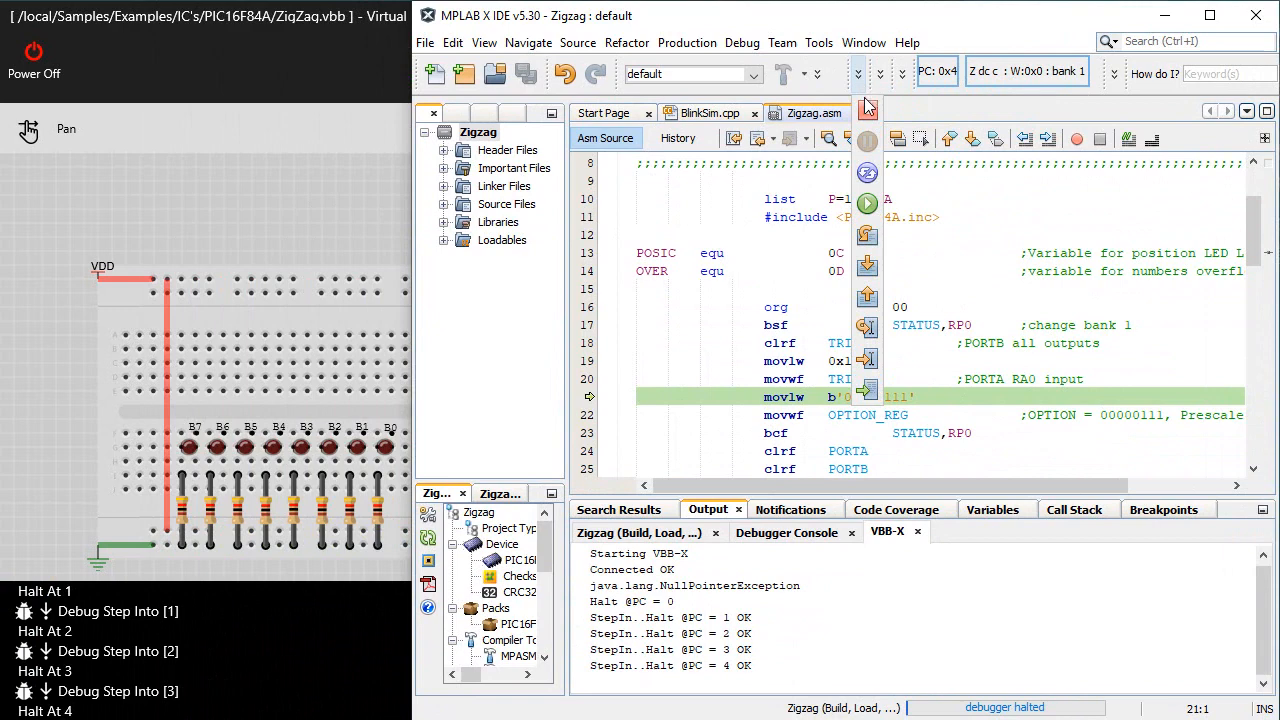
left_click(866, 208)
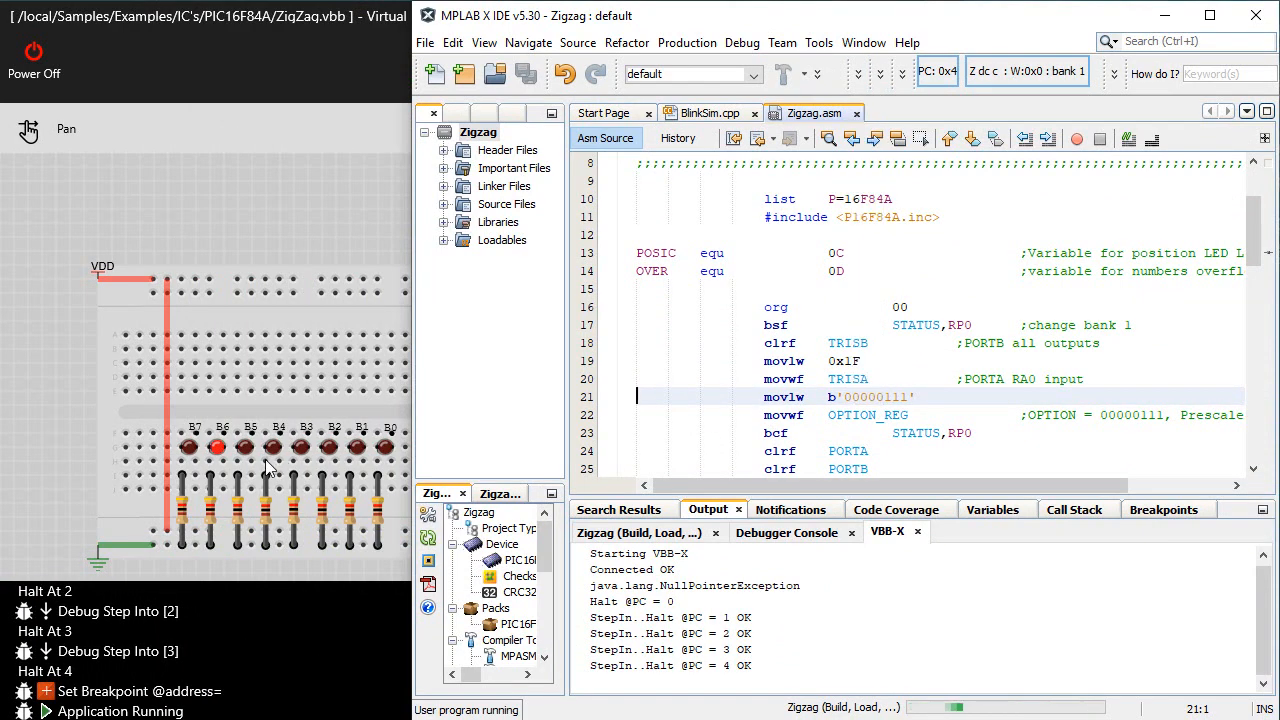
Set breakpoints in Zigzag.asm on movwf POSIC at line 52 and on xorwf POSIC,0 at lines 44 and 32
scroll(1140, 349, "down", 1)
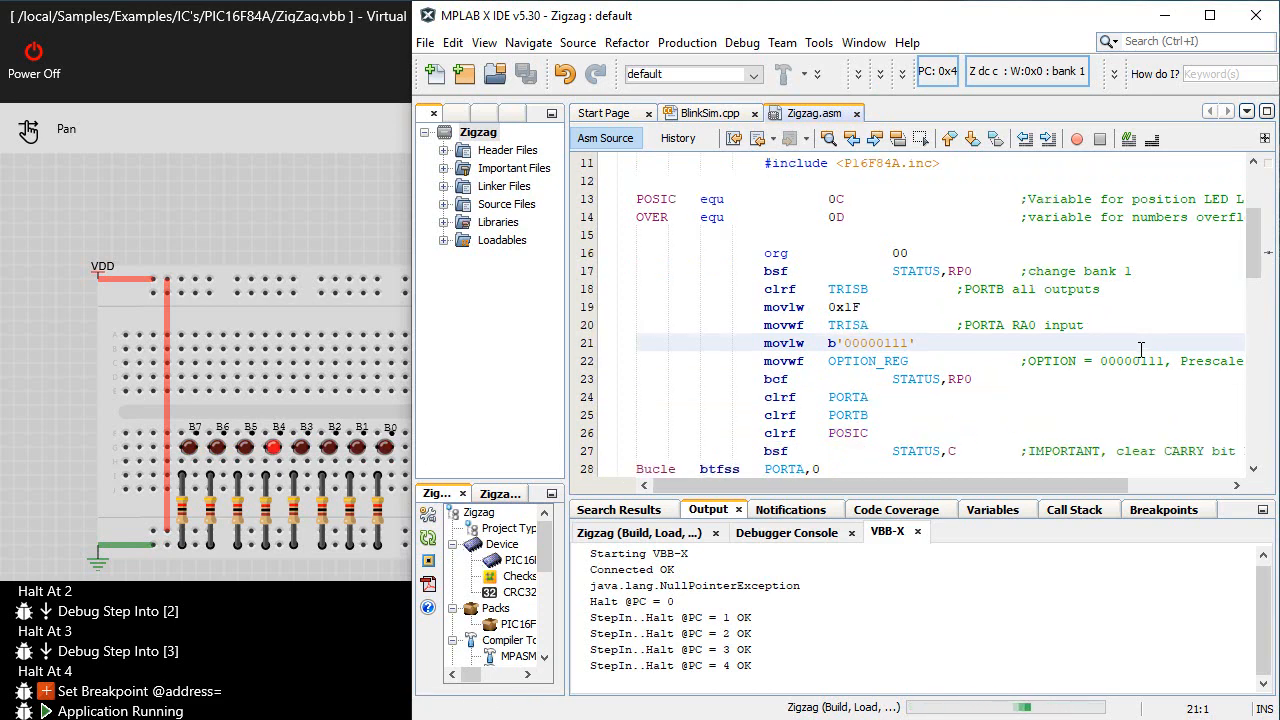
scroll(1160, 330, "down", 2)
scroll(1184, 297, "down", 4)
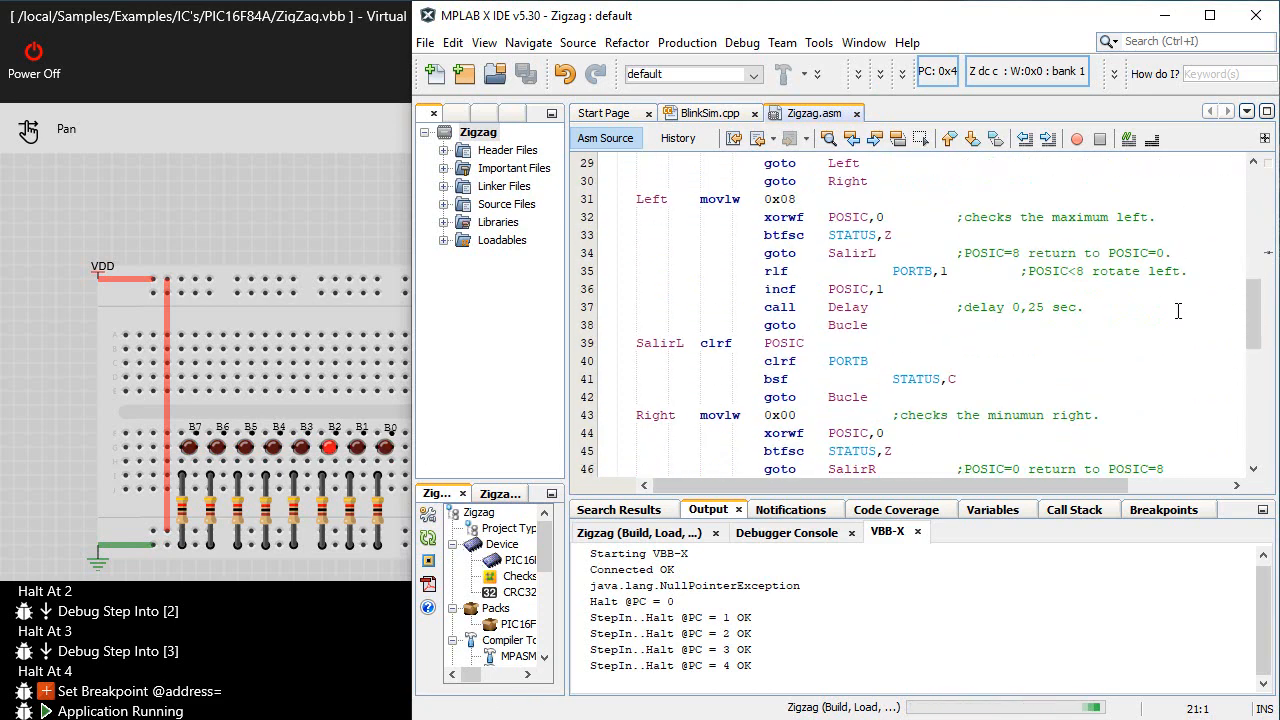
scroll(1178, 313, "up", 2)
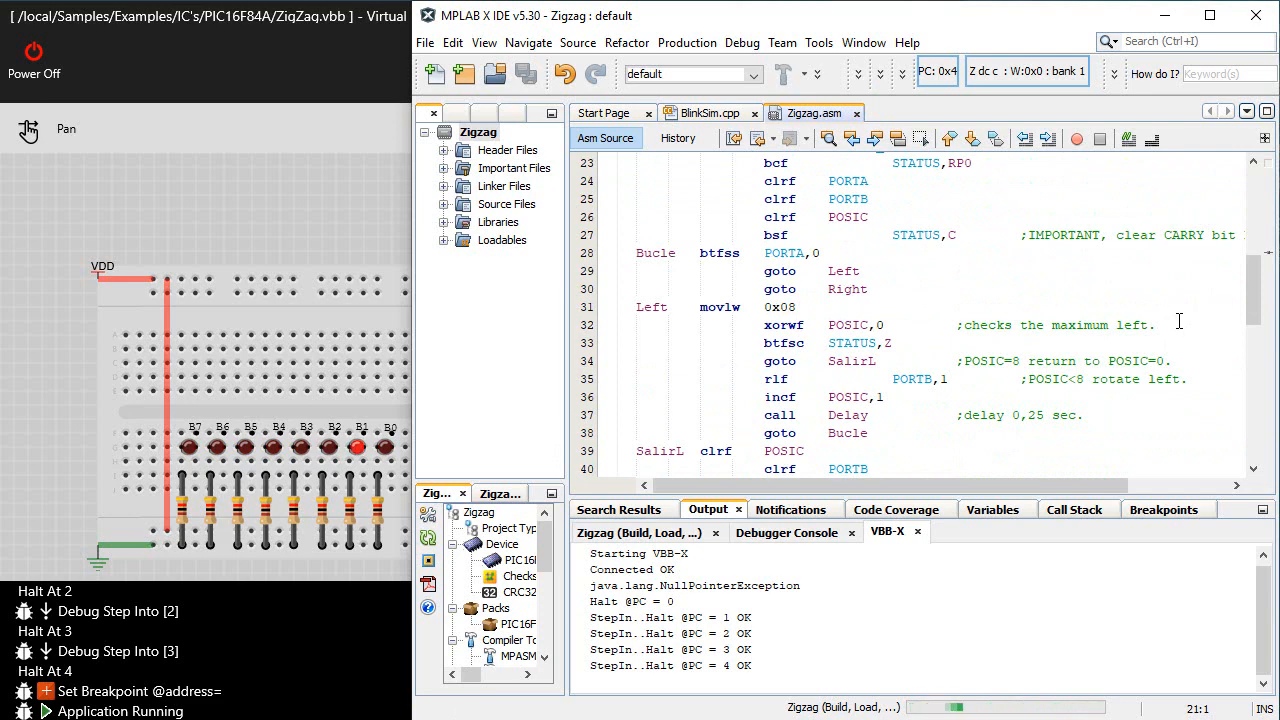
scroll(1180, 321, "up", 1)
scroll(1177, 334, "down", 5)
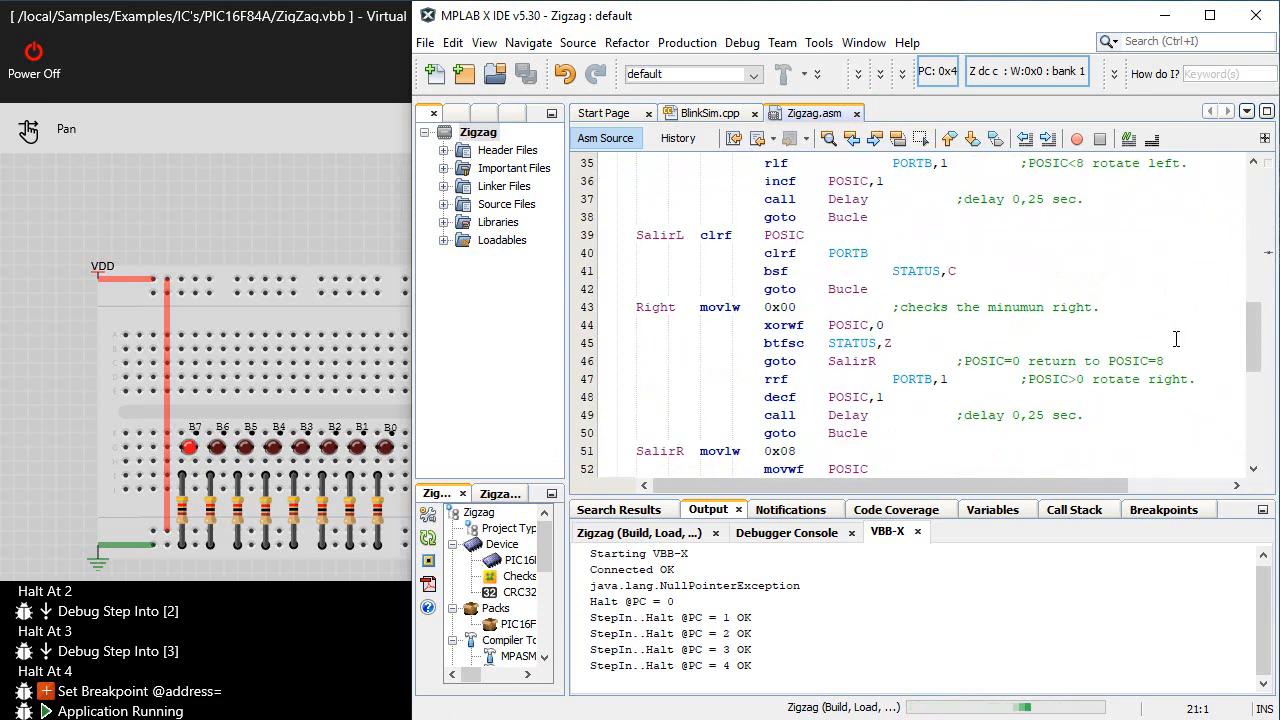
scroll(1176, 340, "down", 2)
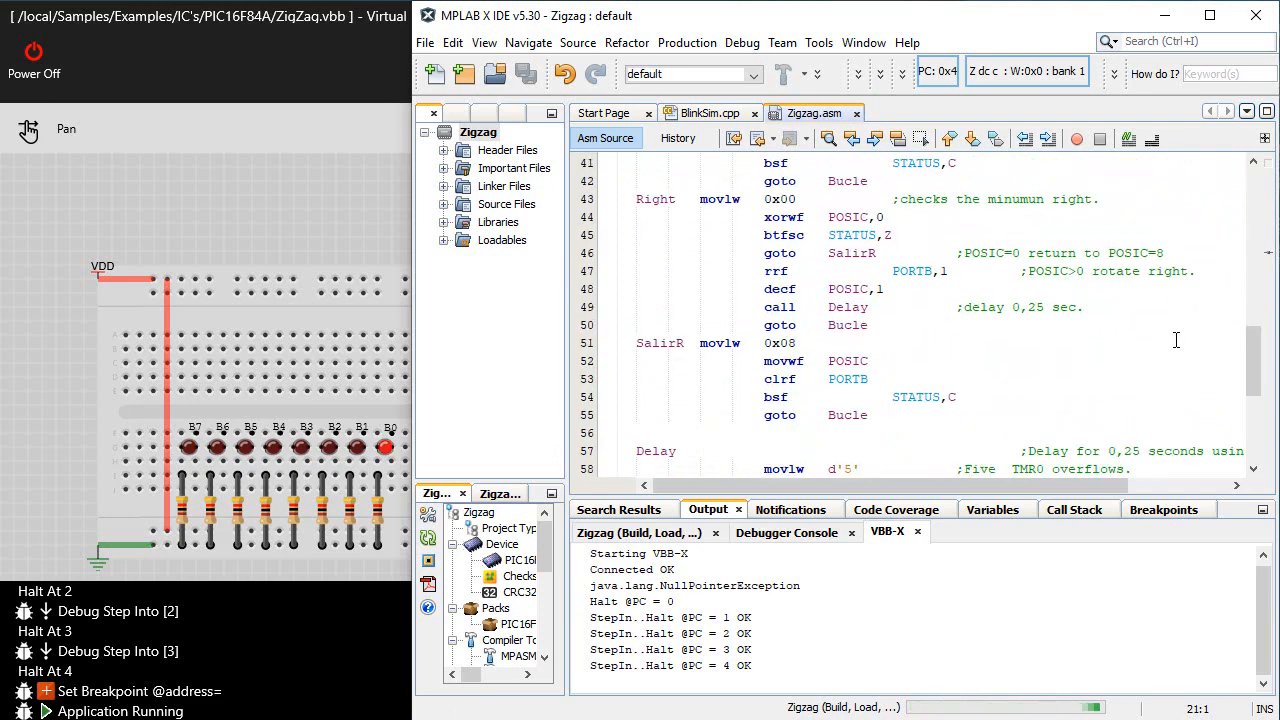
left_click(586, 362)
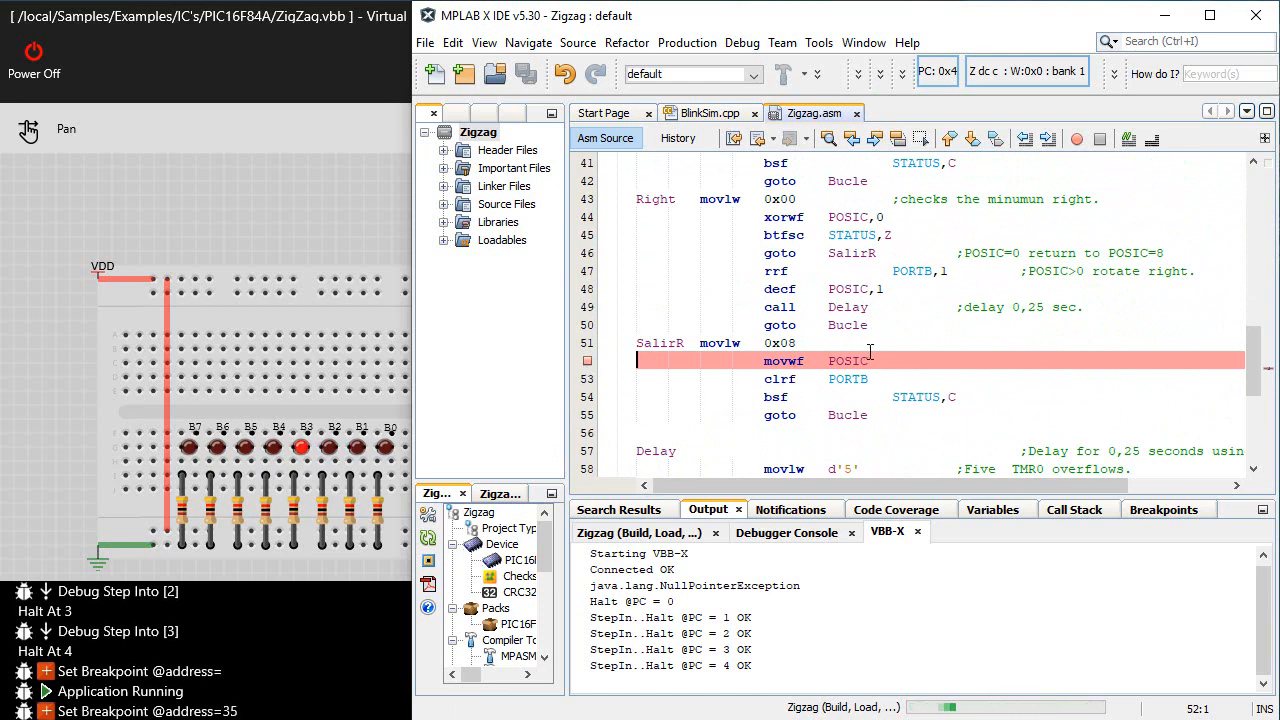
left_click(587, 217)
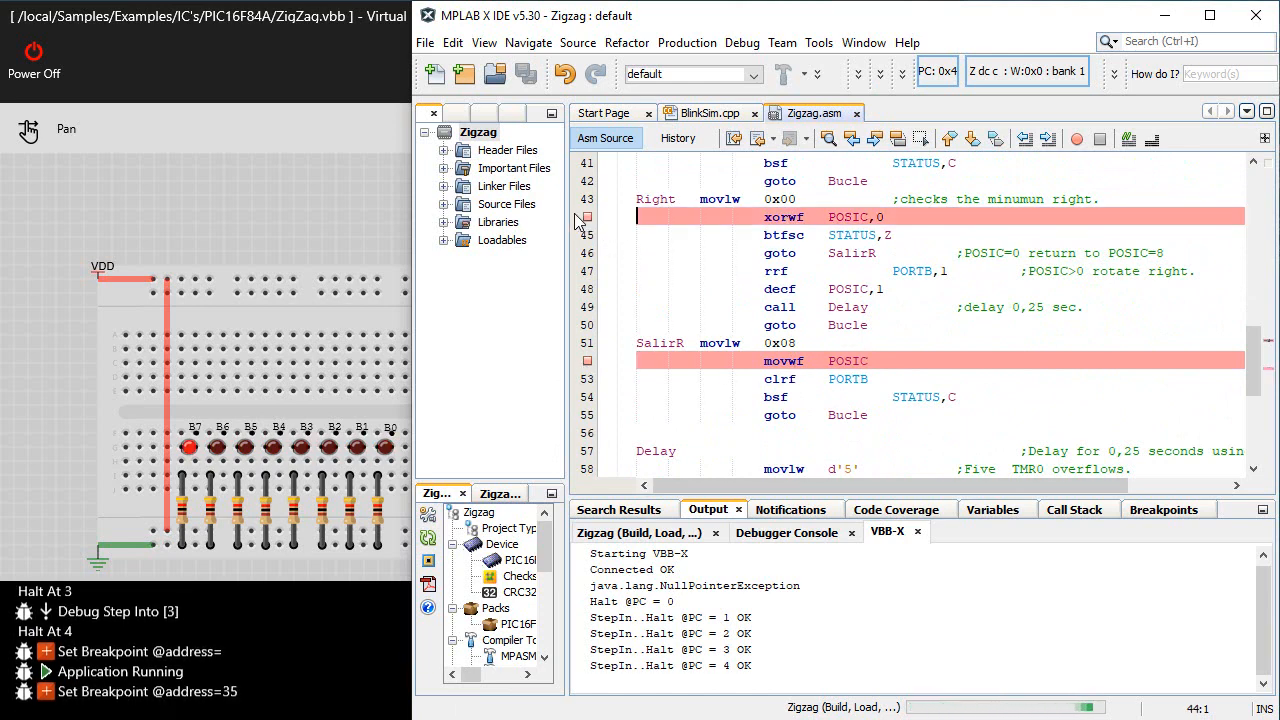
scroll(846, 304, "up", 5)
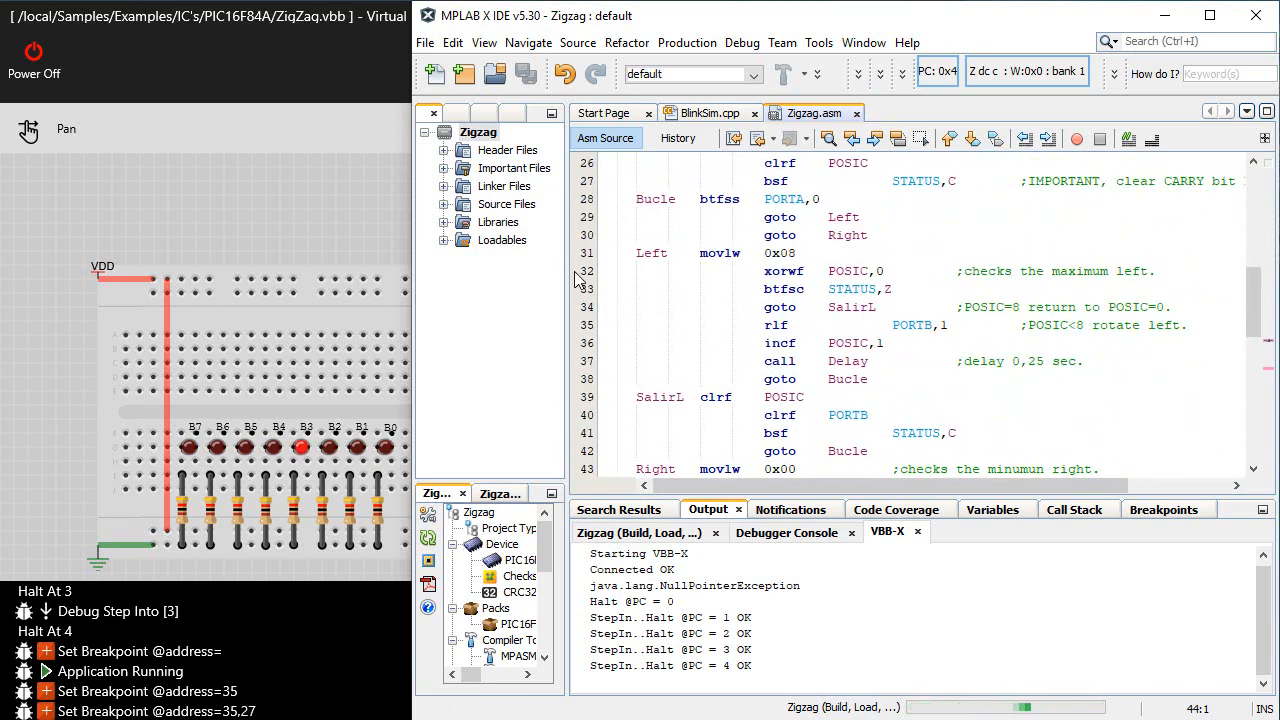
left_click(587, 271)
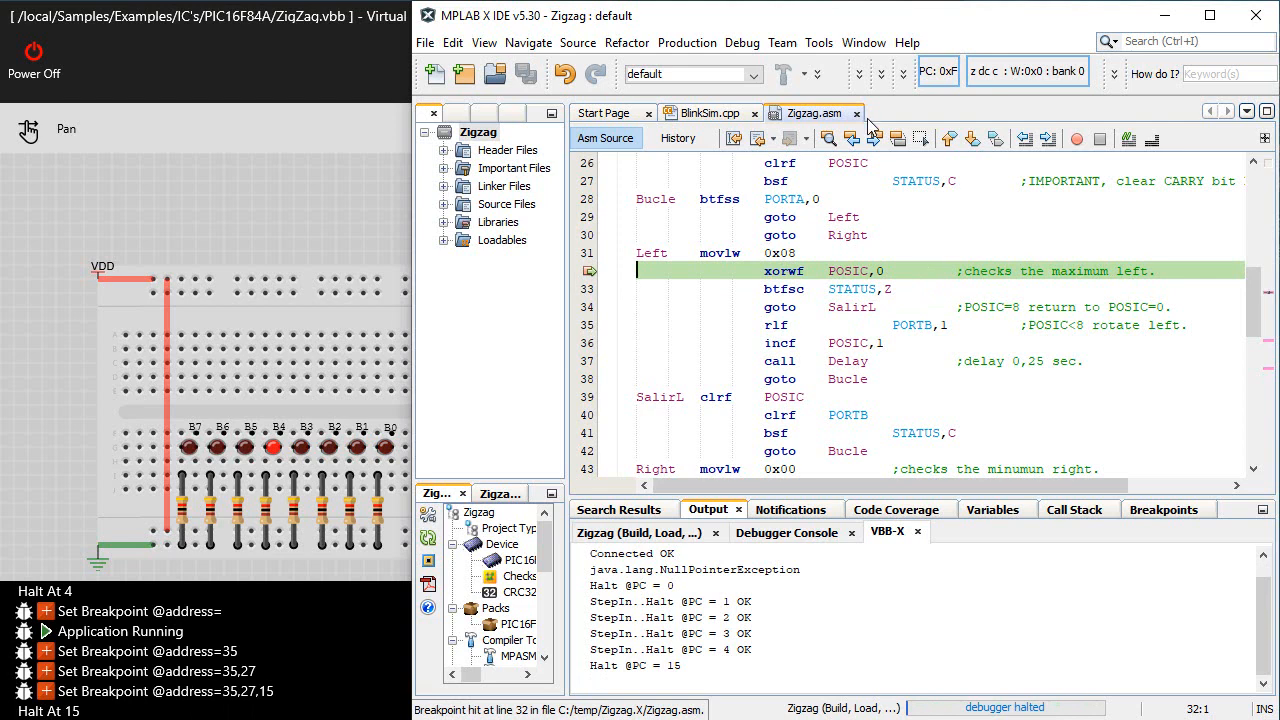
Step over instructions several times from the line 32 breakpoint, and continue execution to the next breakpoint
left_click(859, 74)
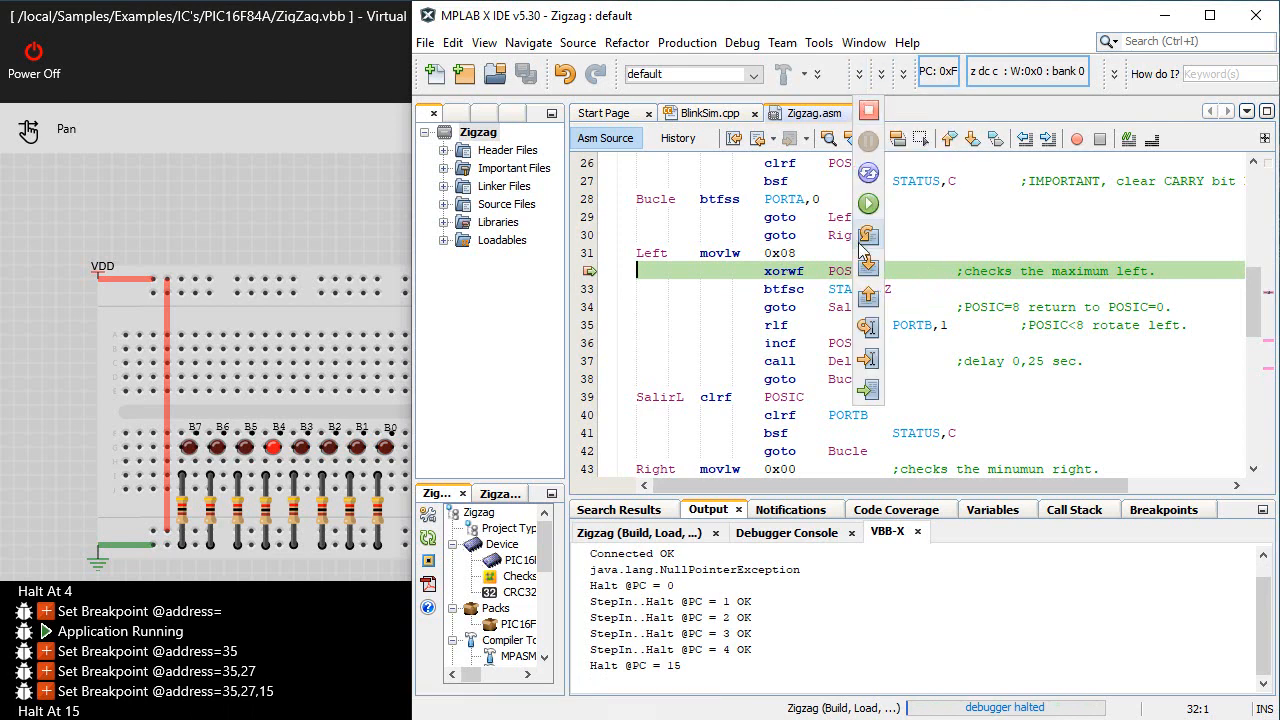
left_click(866, 240)
left_click(867, 240)
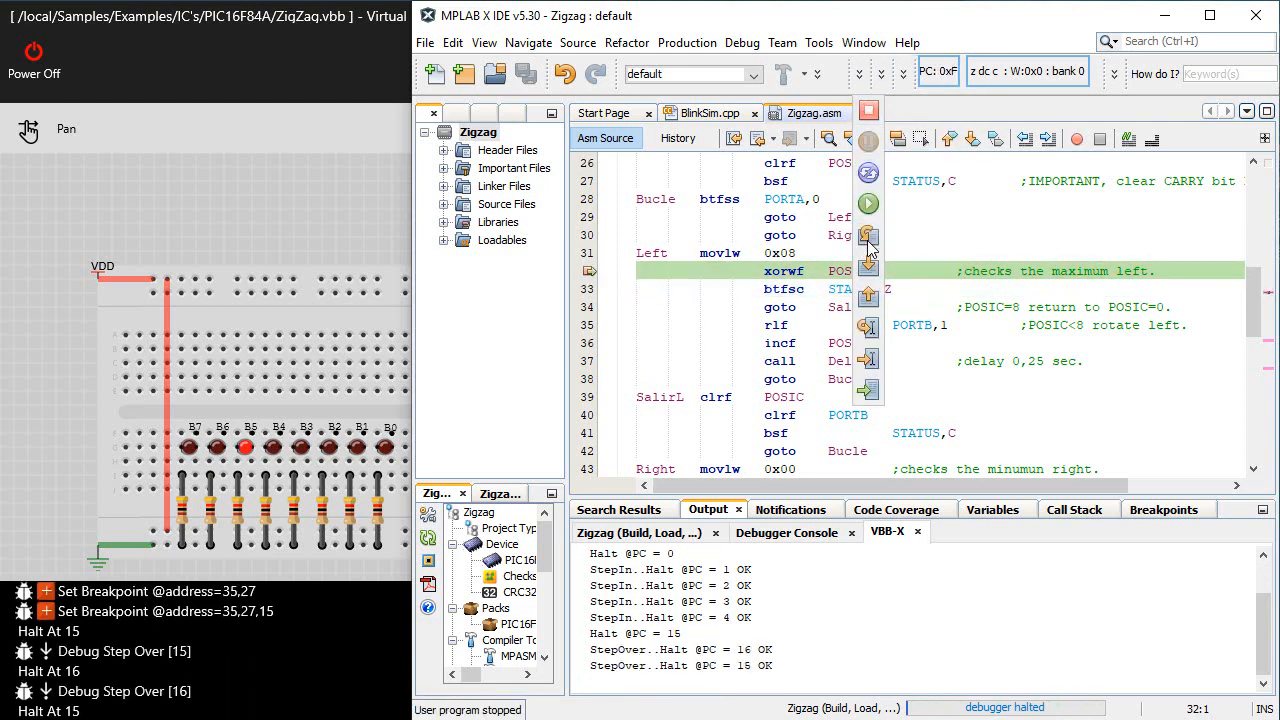
left_click(867, 244)
left_click(867, 244)
left_click(867, 244)
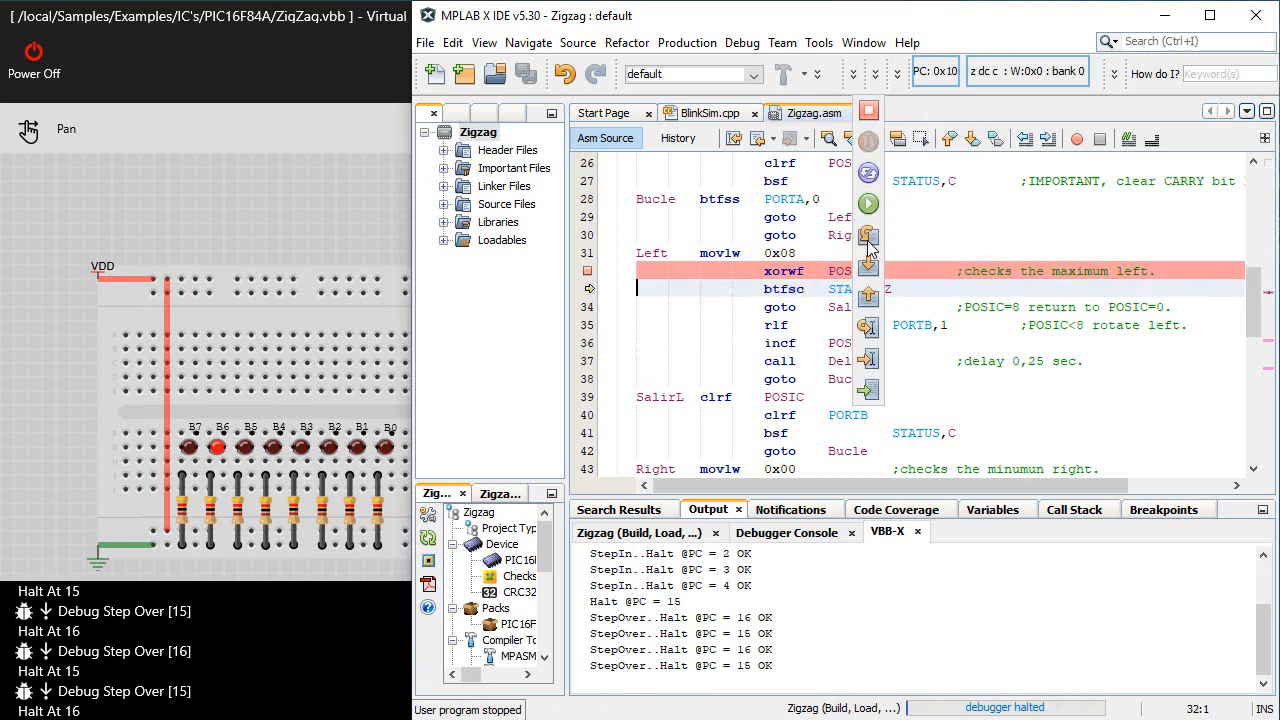
left_click(868, 208)
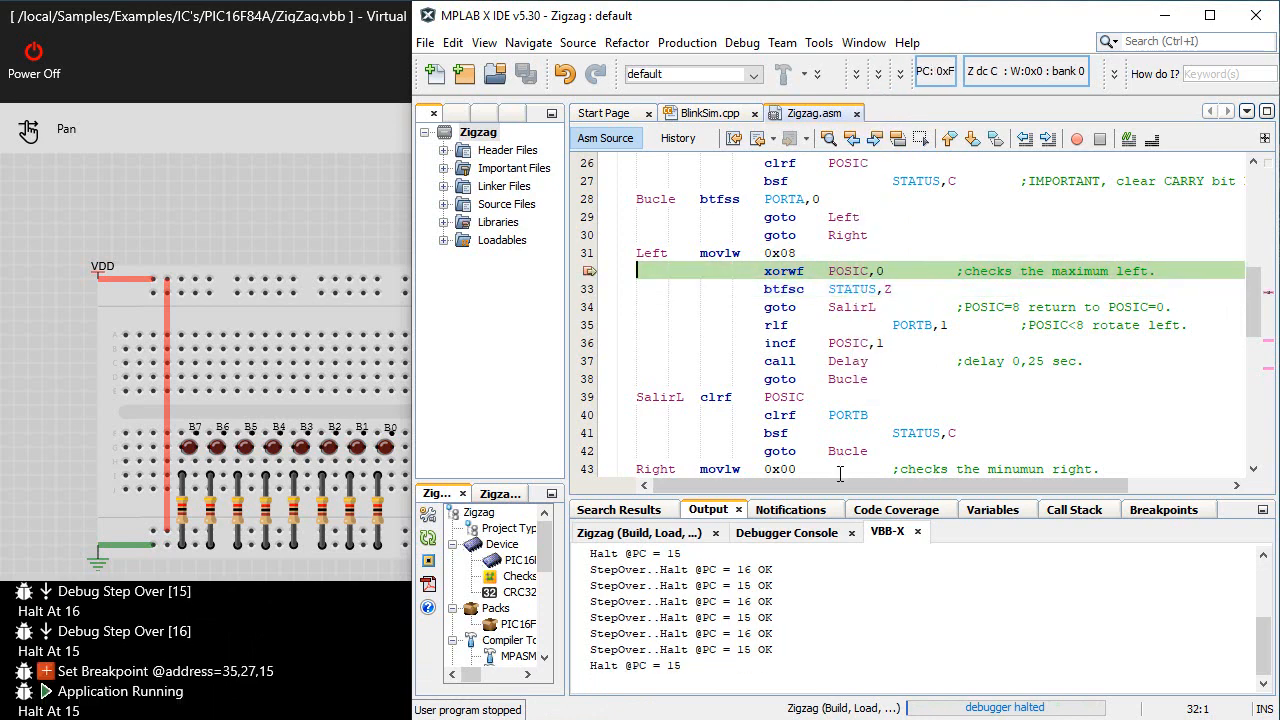
Show the debugger's variables, and open the File Registers target memory view
left_click(993, 512)
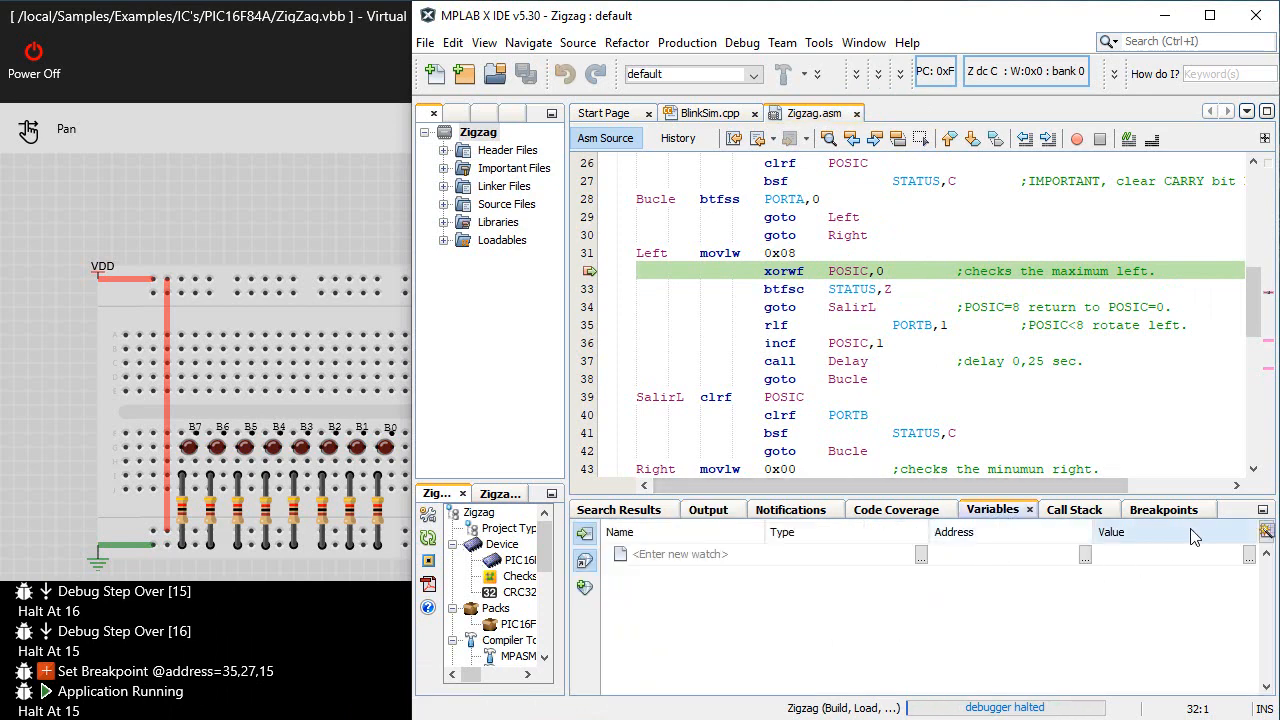
left_click(819, 43)
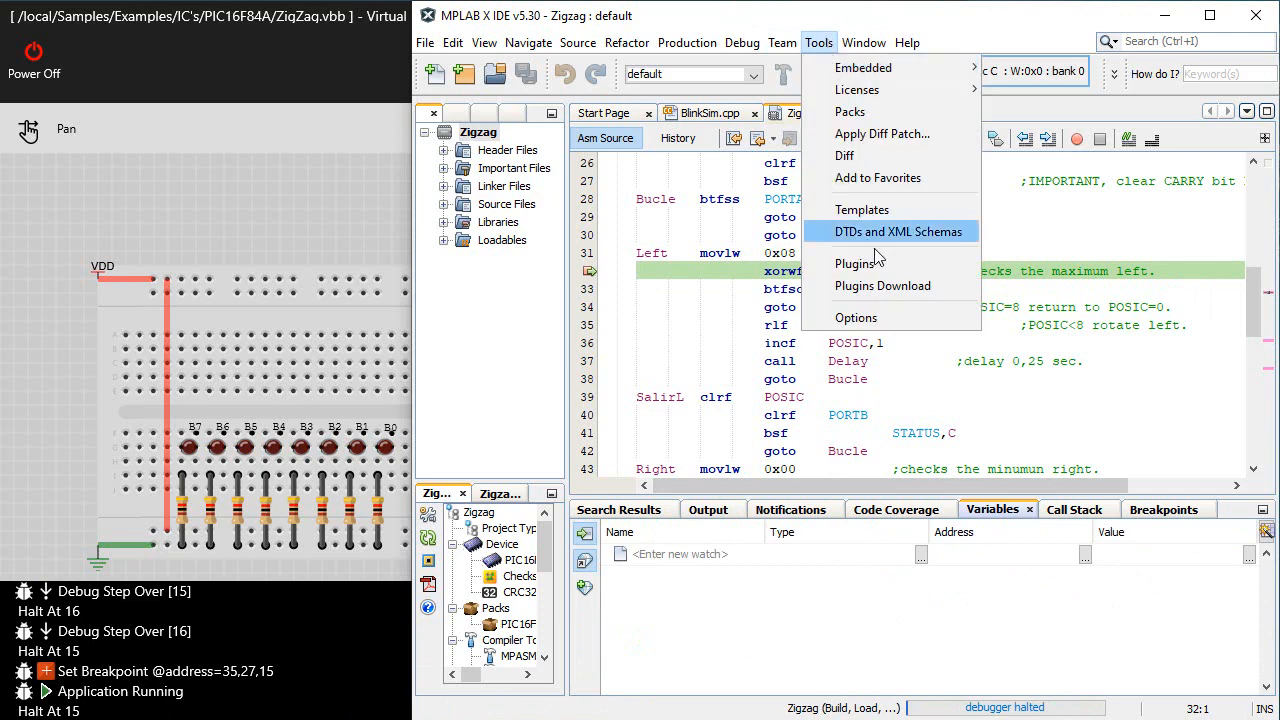
left_click(863, 43)
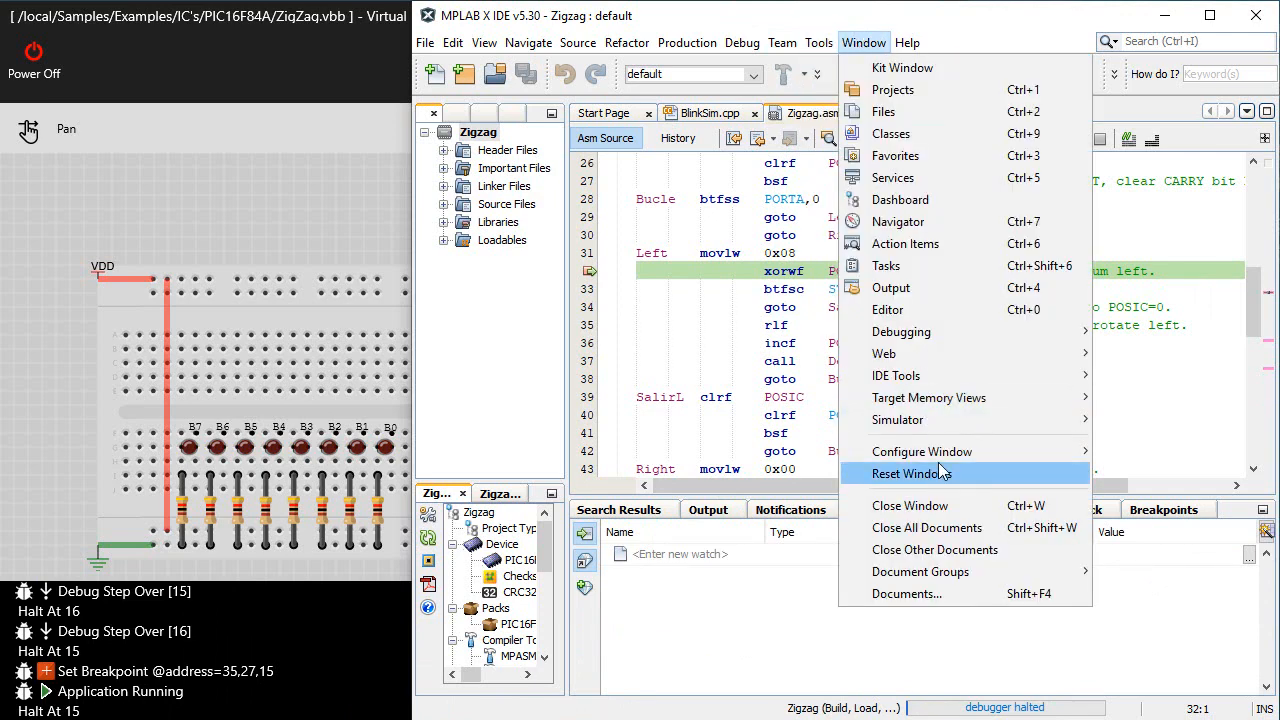
mouse_move(946, 462)
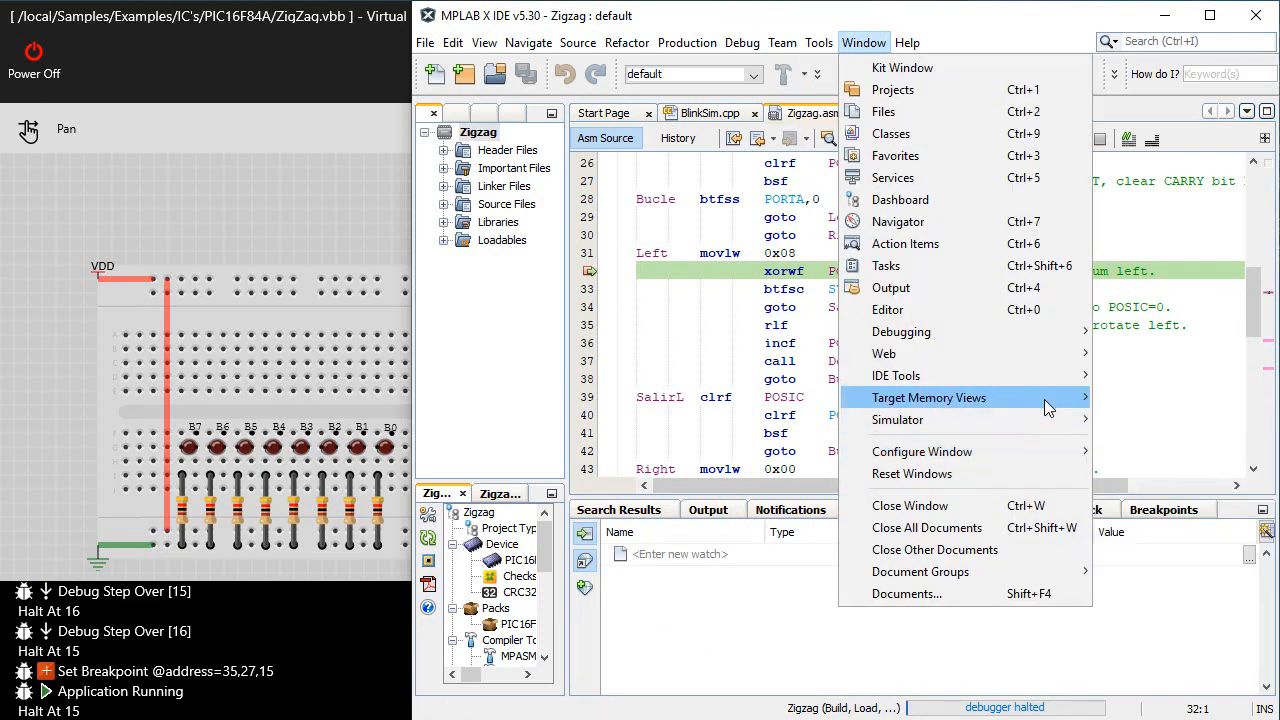
mouse_move(1050, 402)
left_click(1163, 421)
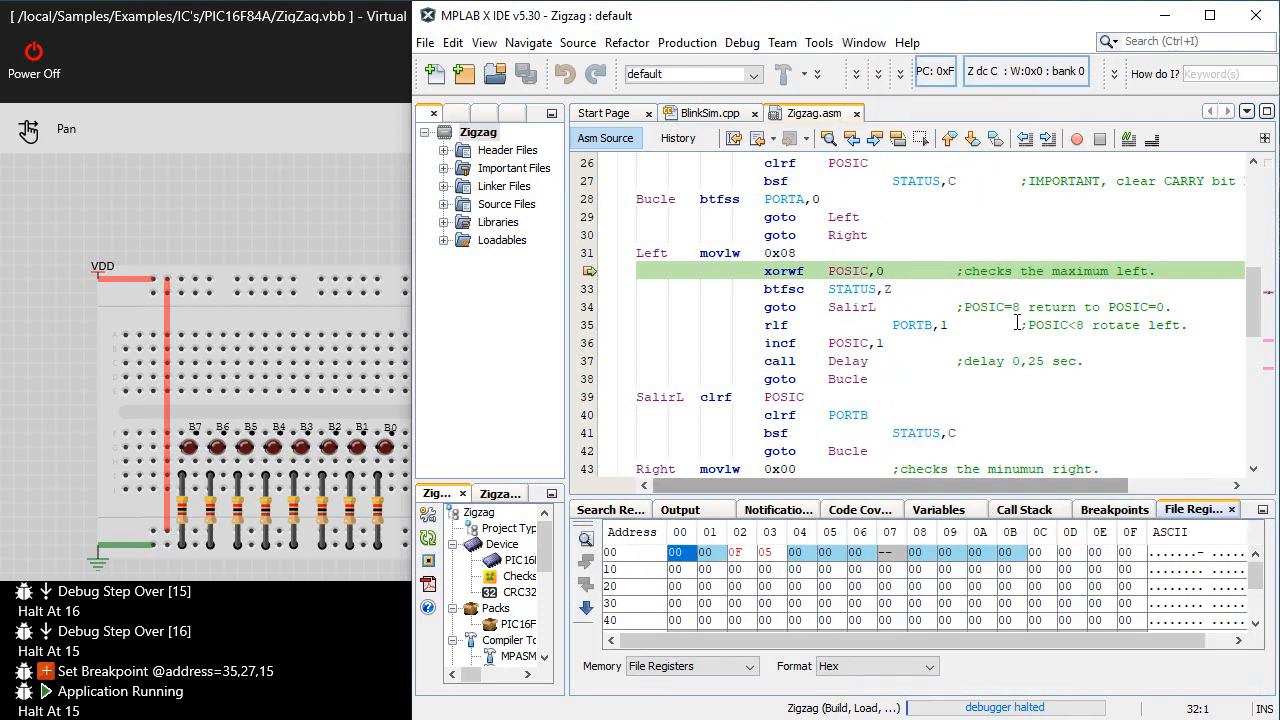
With the file registers displayed, step over several more instructions and resume the program until it halts again
left_click(858, 75)
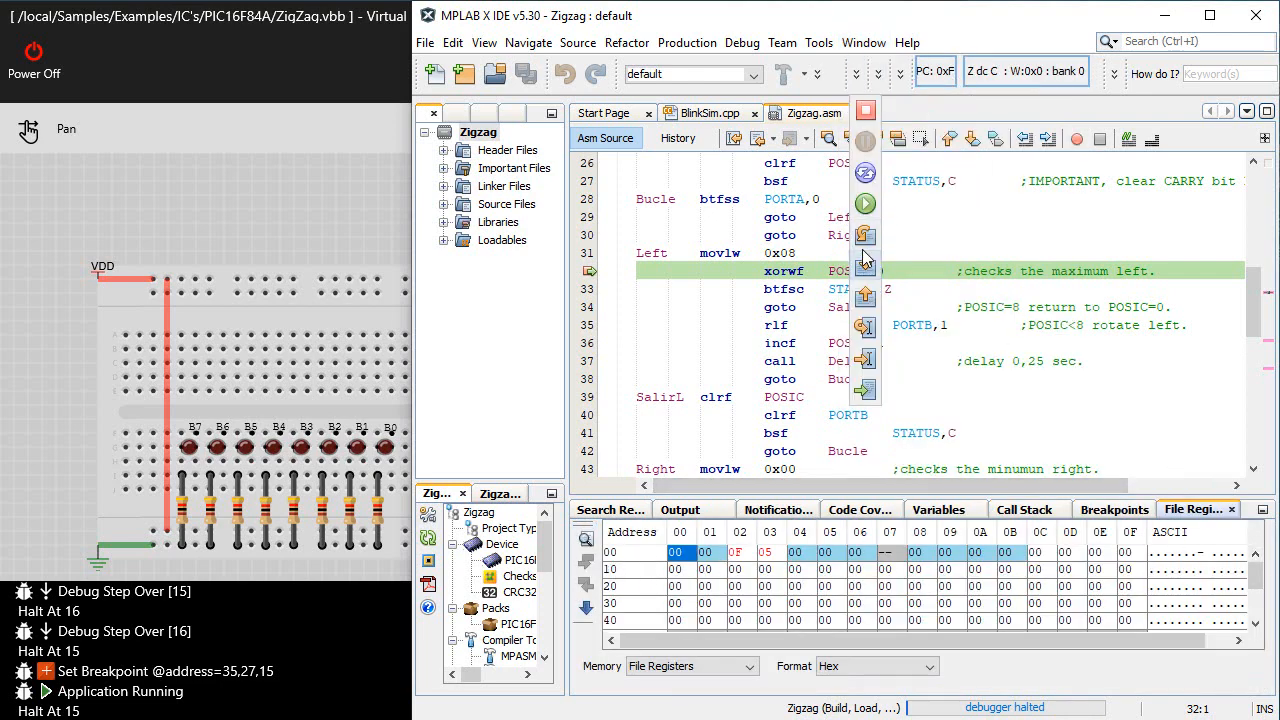
left_click(866, 240)
left_click(866, 240)
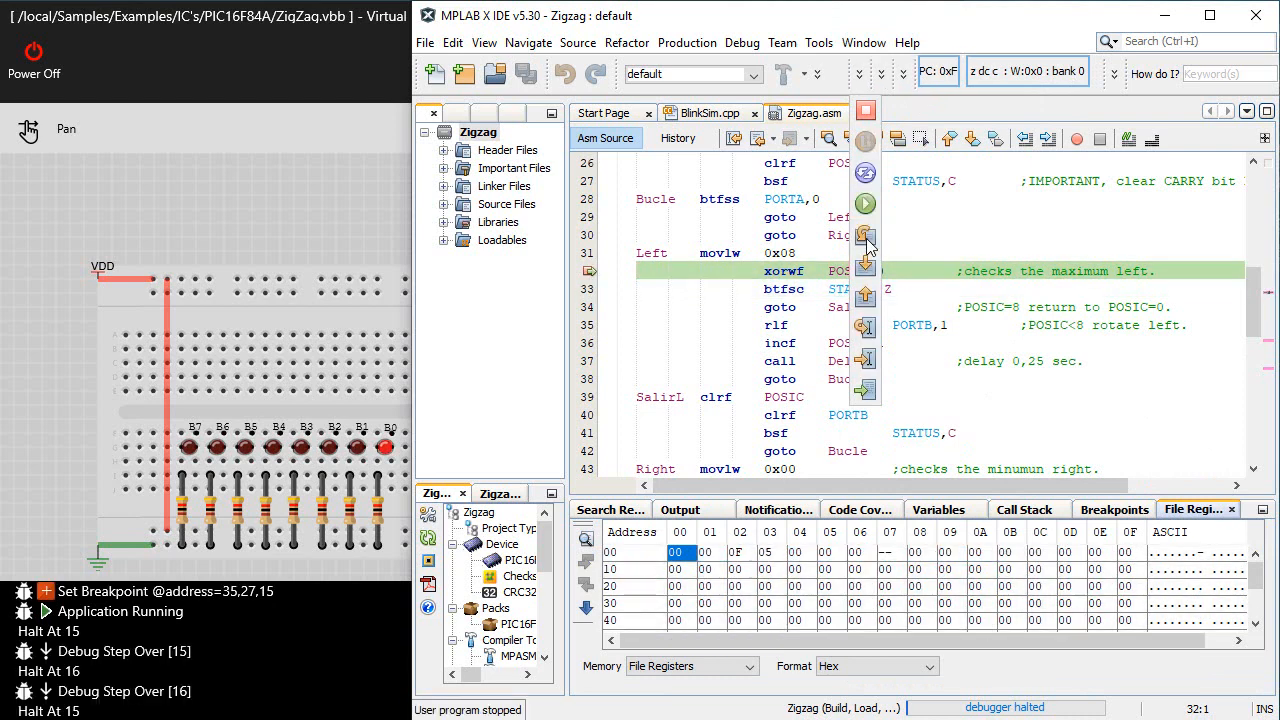
left_click(866, 240)
left_click(866, 240)
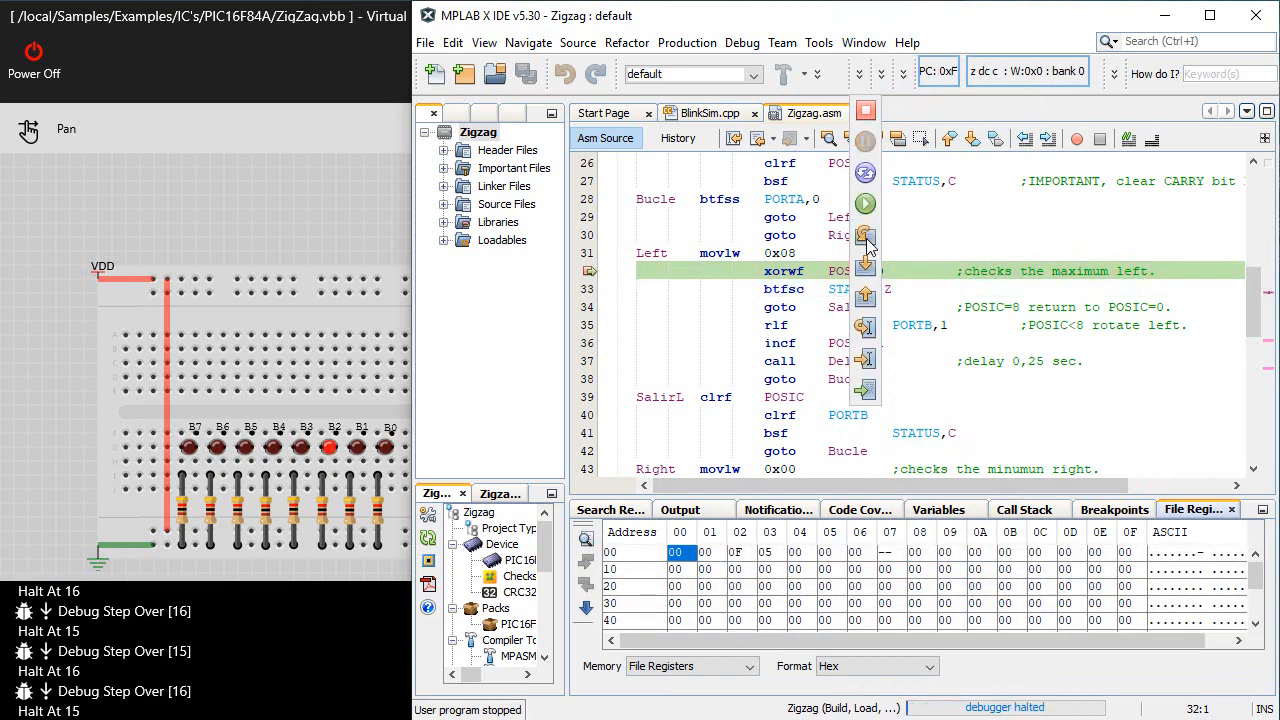
left_click(867, 207)
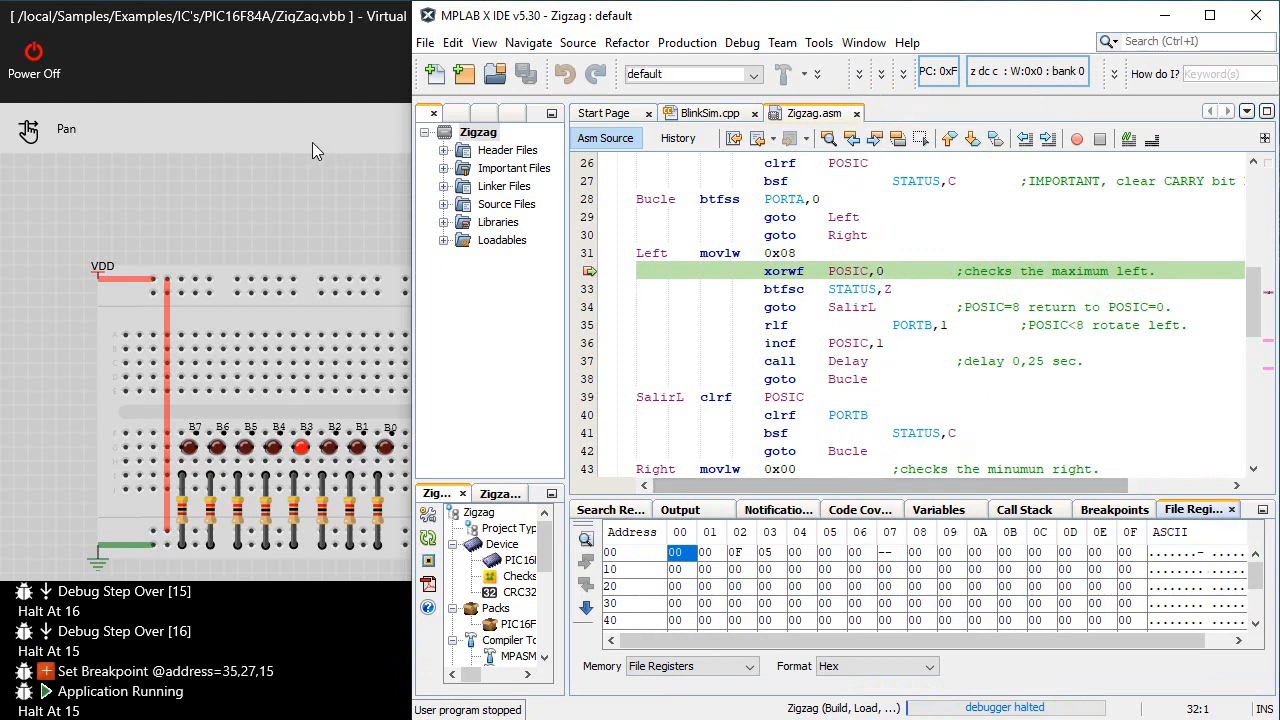
left_click(308, 180)
left_click(1076, 230)
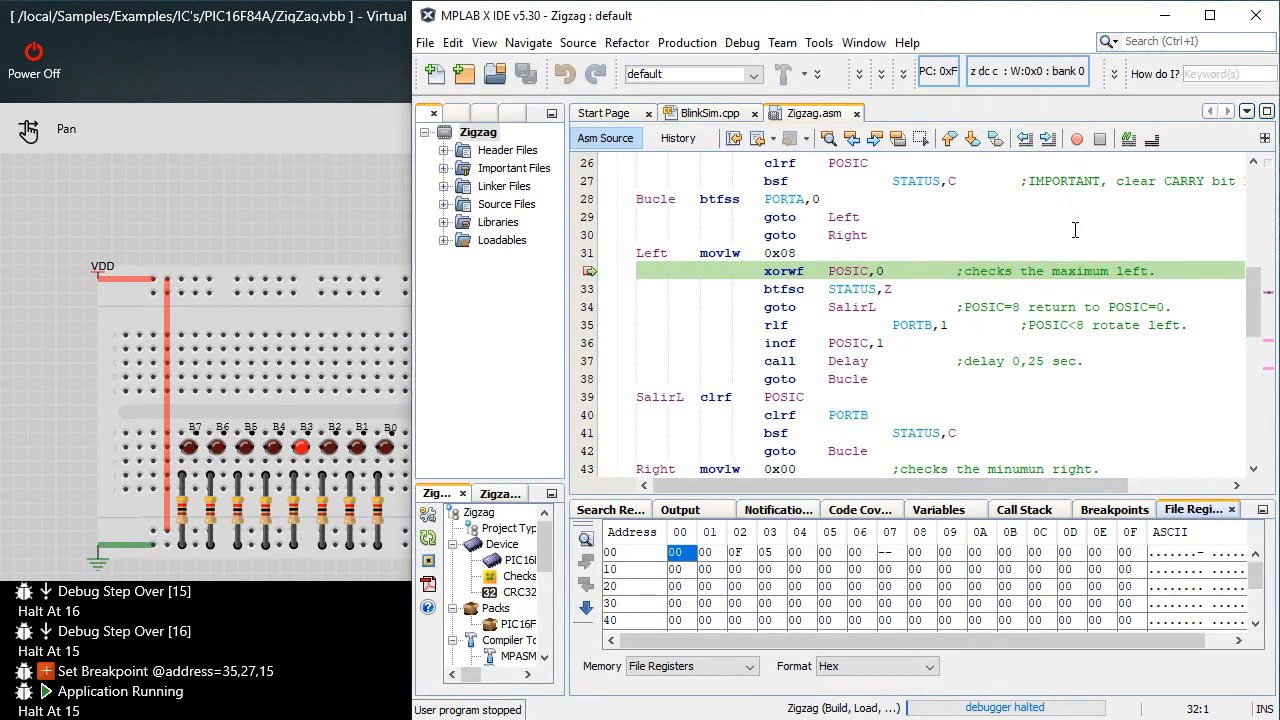
Remove the breakpoint on line 32 of Zigzag.asm and resume the program, switching to the Virtual Breadboard circuit while it runs
left_click(589, 274)
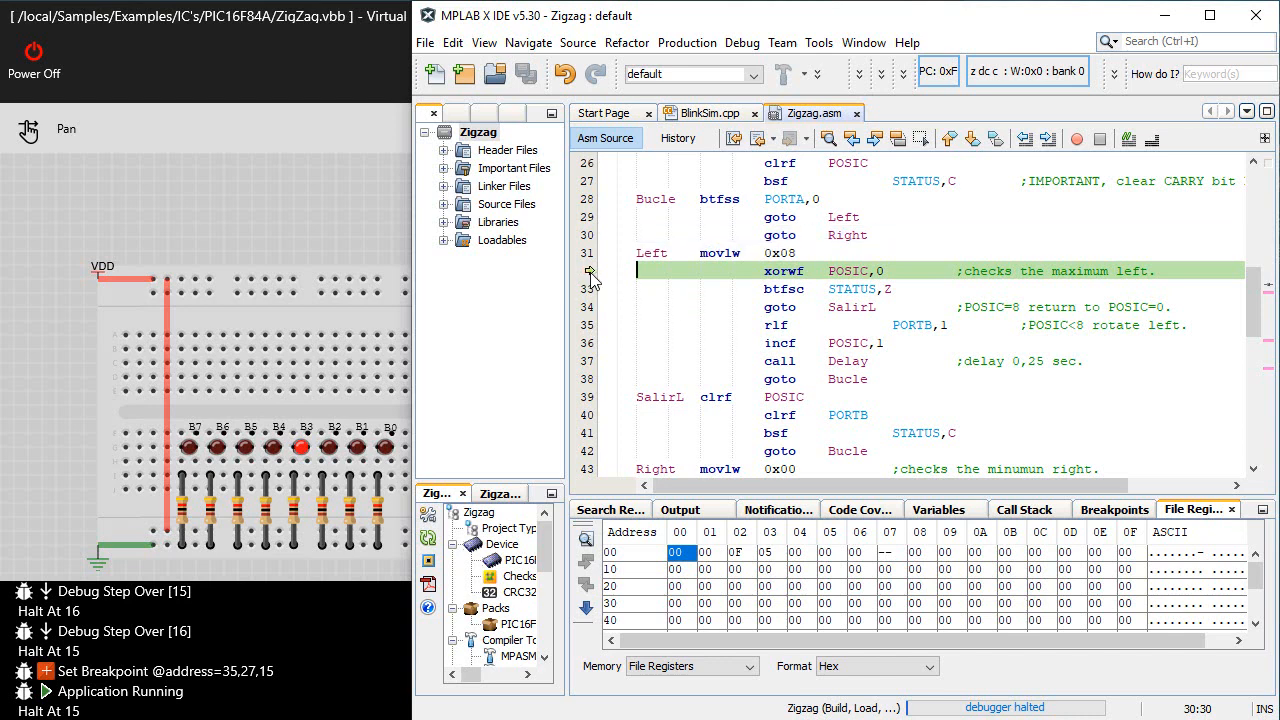
mouse_move(872, 150)
left_click(870, 201)
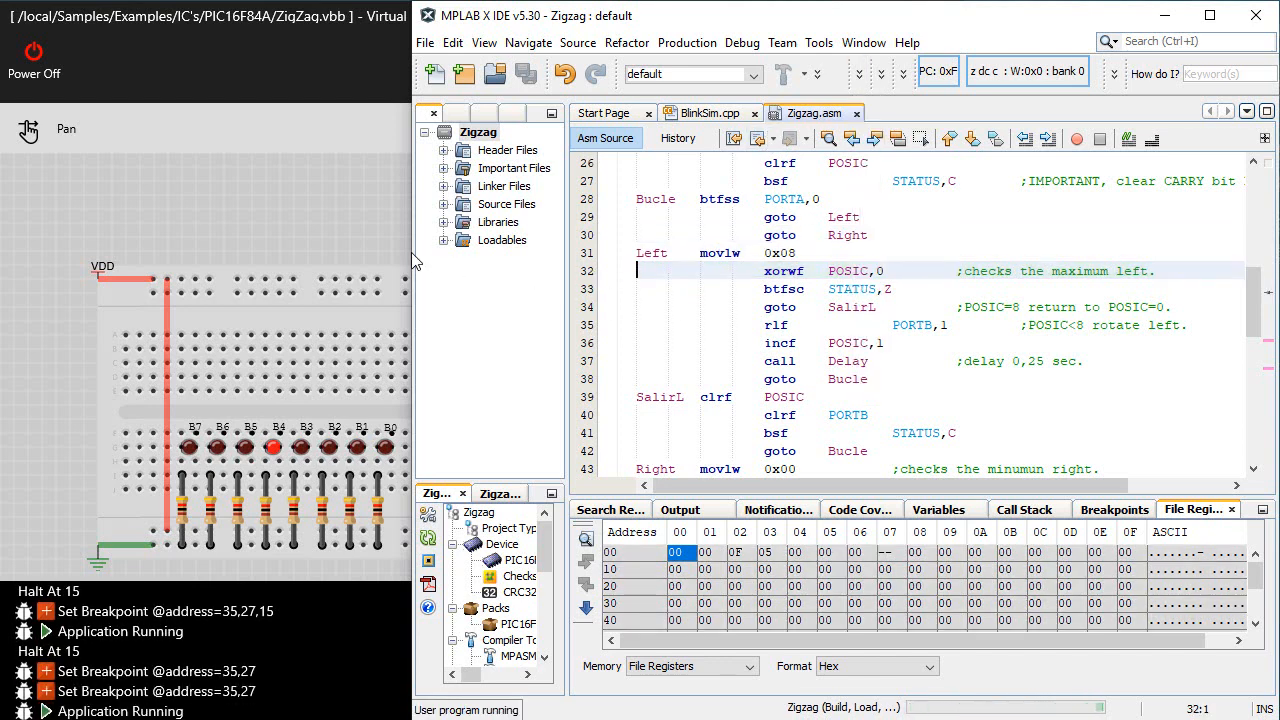
left_click(236, 160)
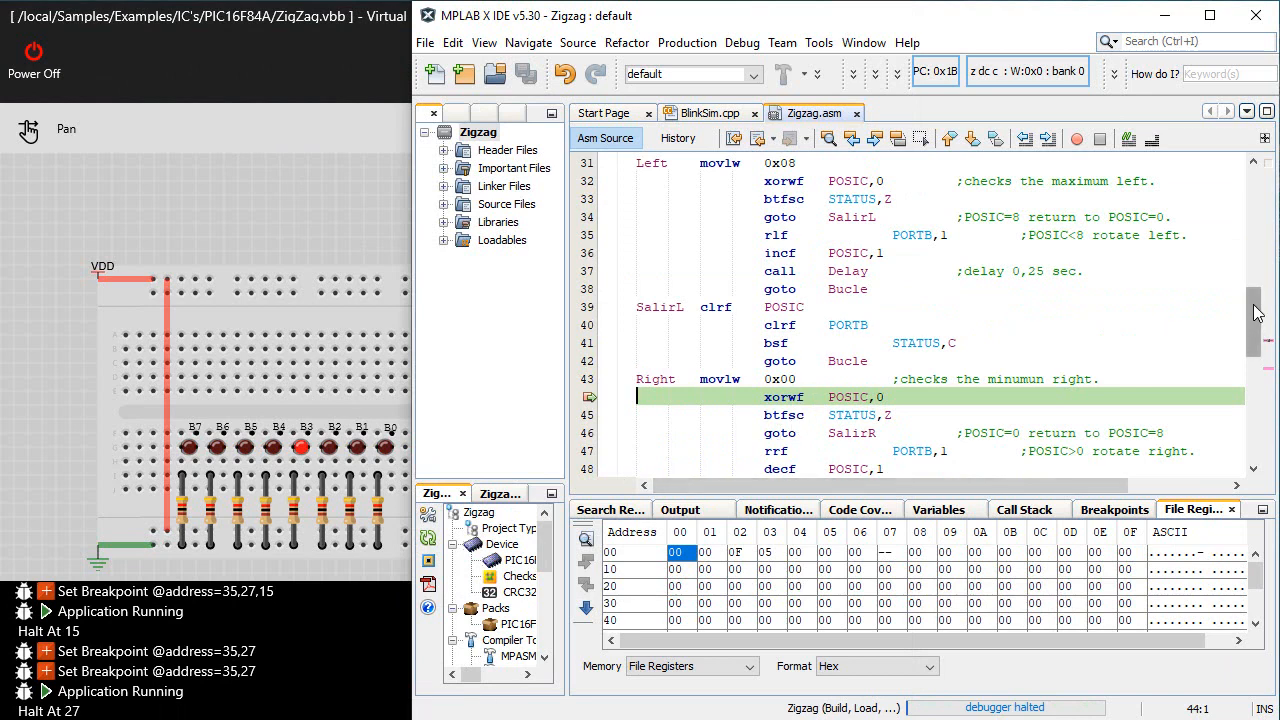
Step into the instructions from the line 44 breakpoint to rrf PORTB,1 on line 47, and check the circuit in Virtual Breadboard
scroll(1248, 340, "down", 3)
left_click(853, 74)
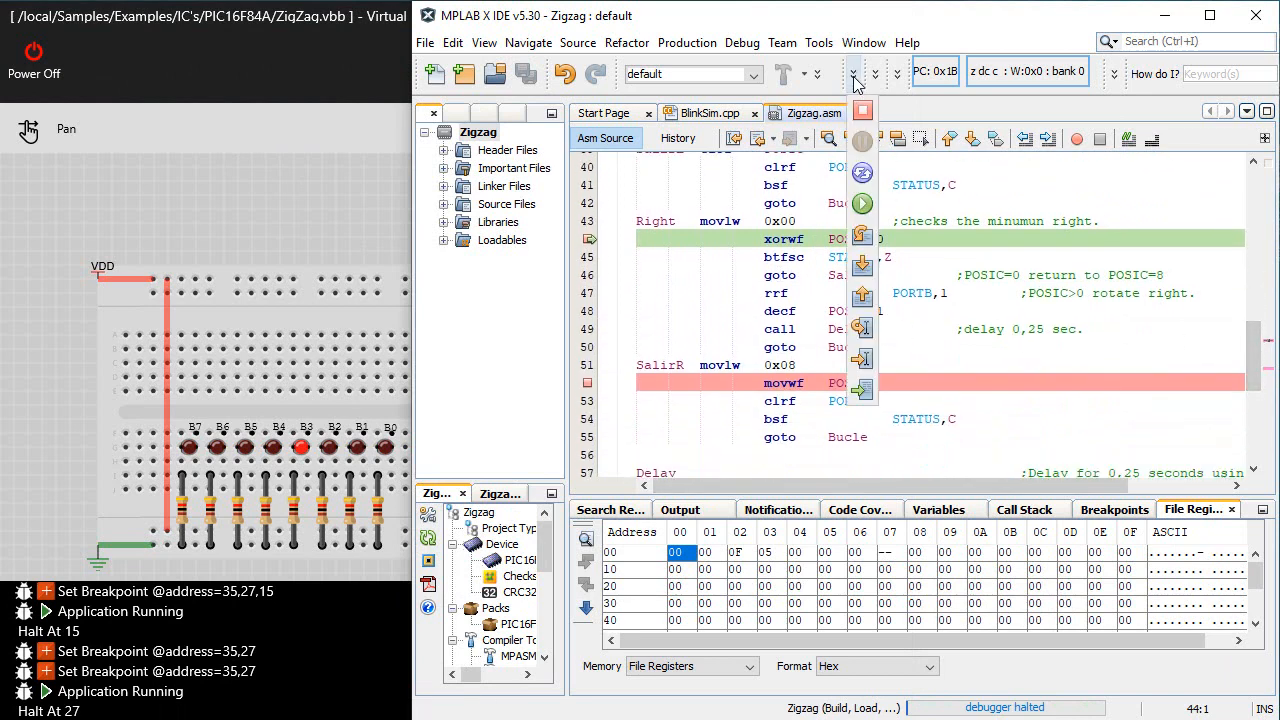
left_click(864, 265)
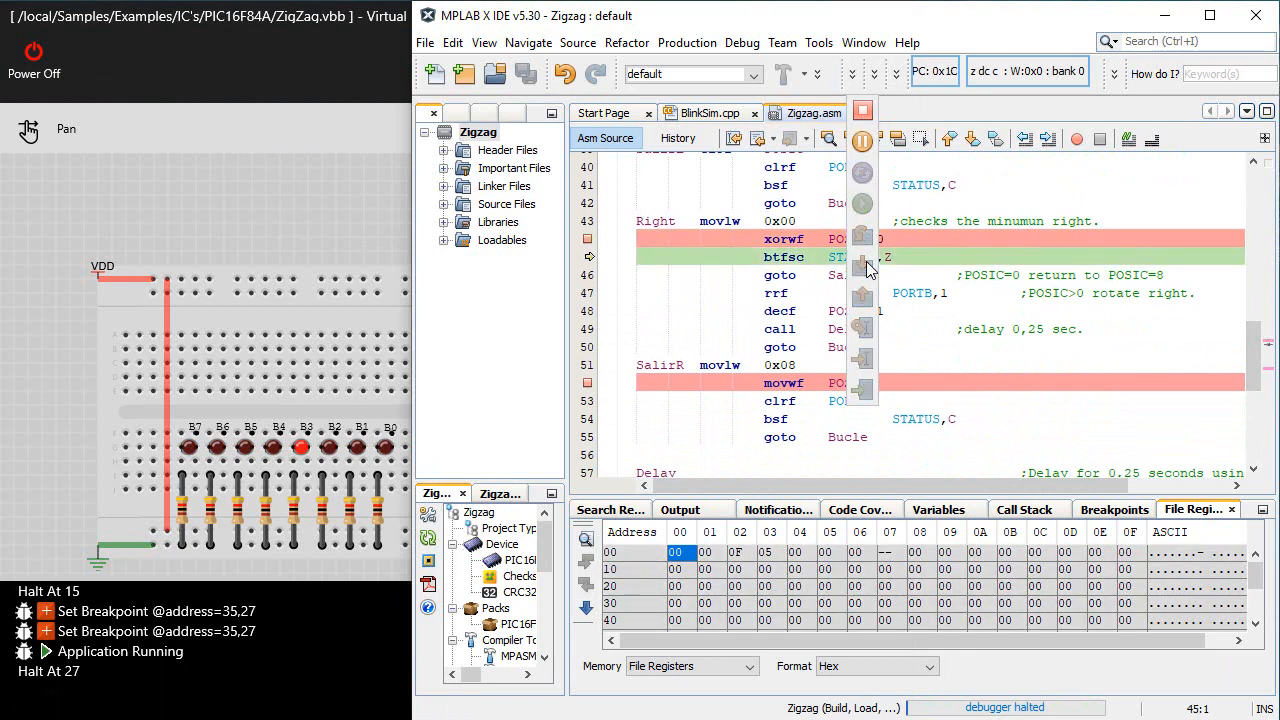
left_click(864, 265)
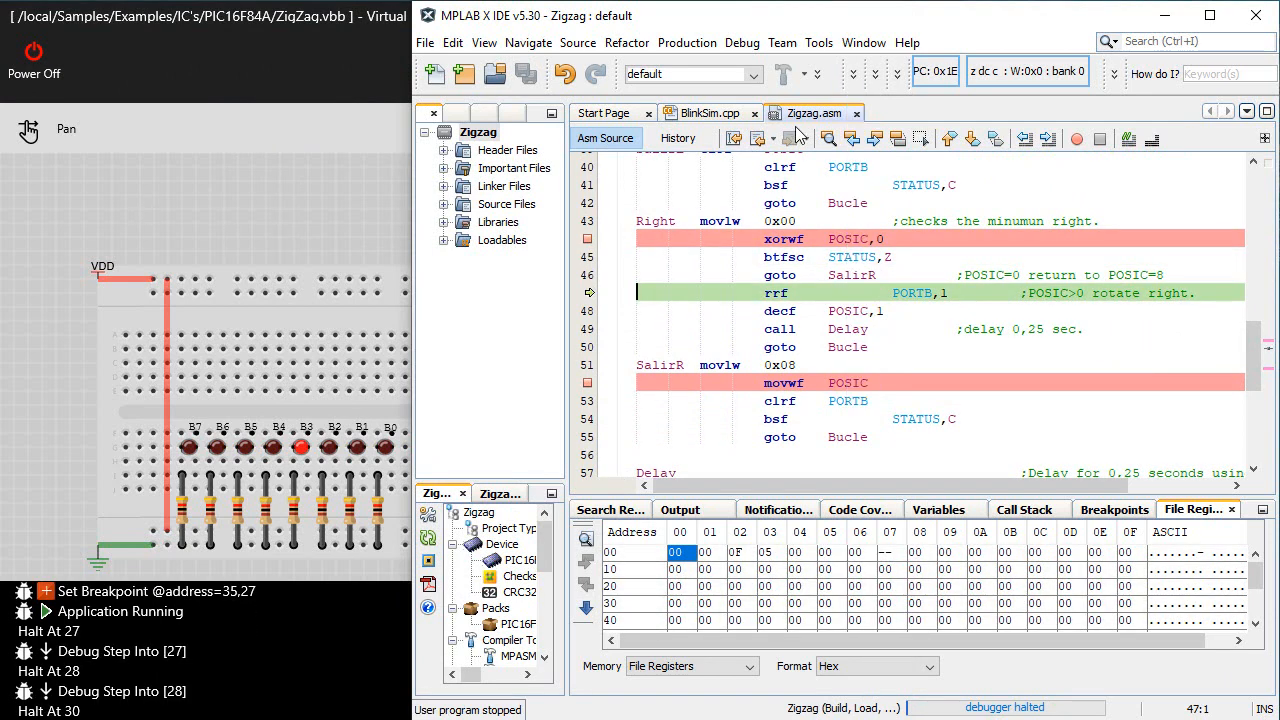
left_click(260, 199)
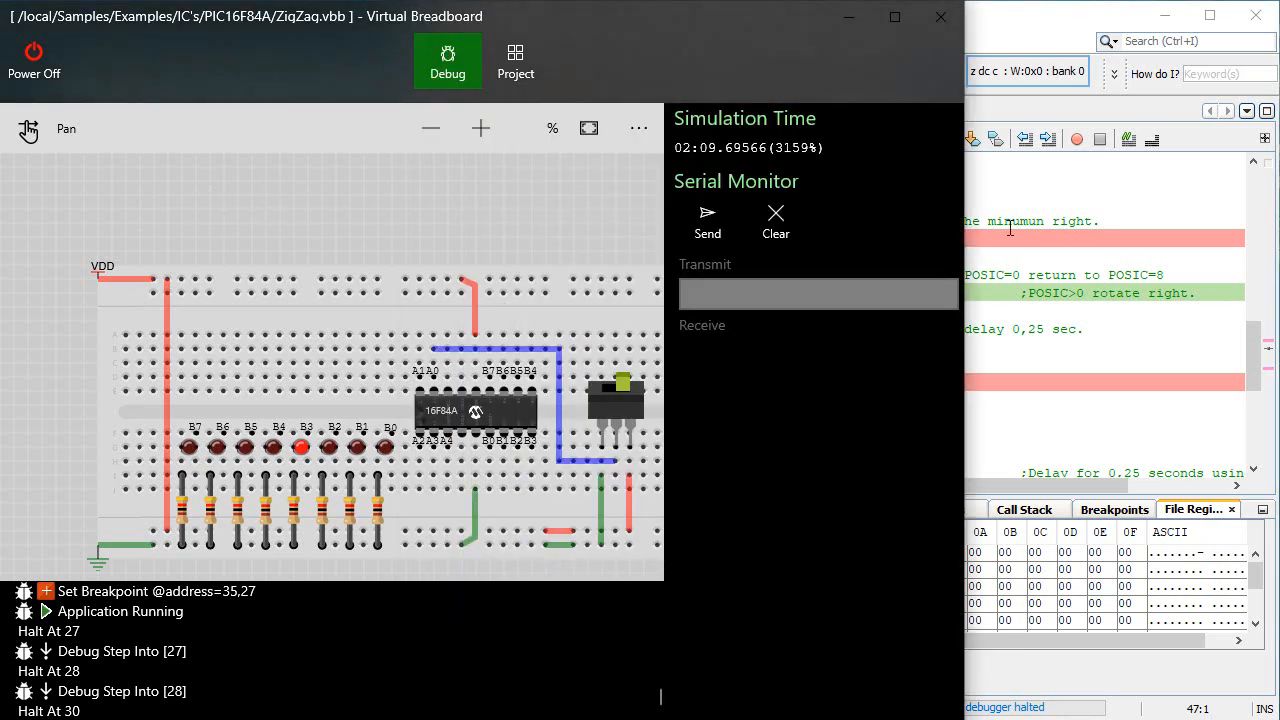
left_click(1110, 184)
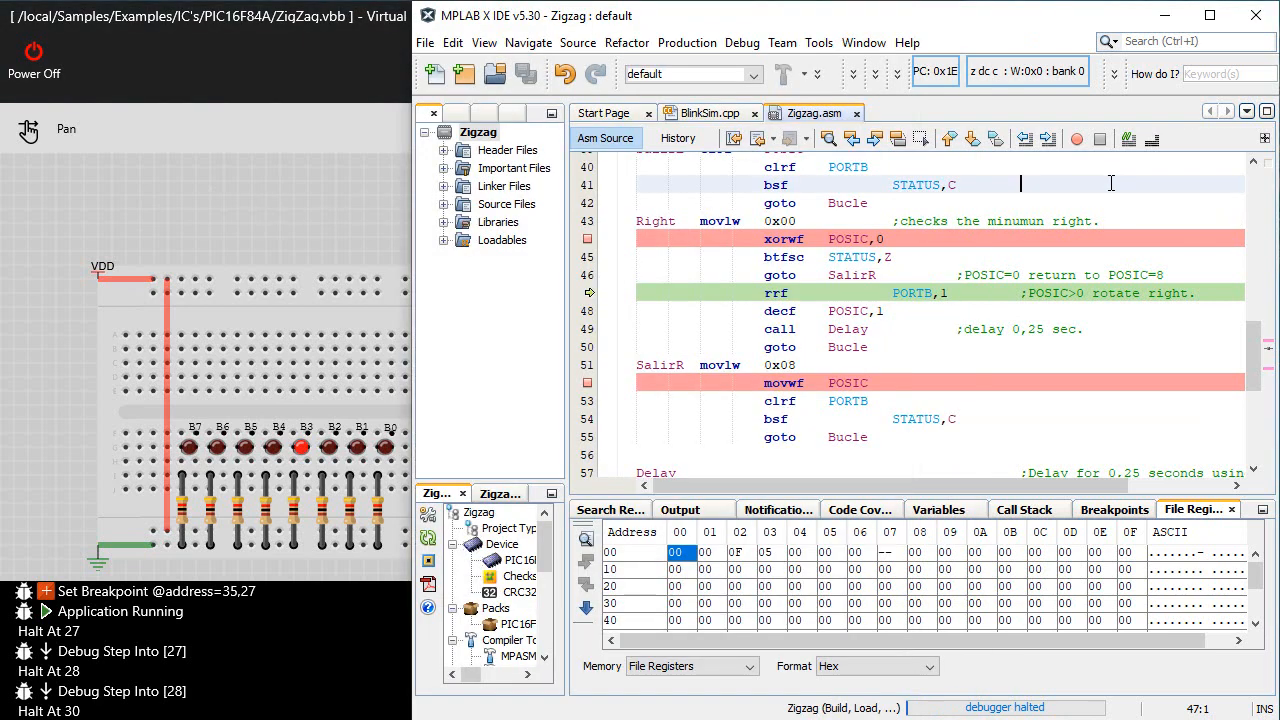